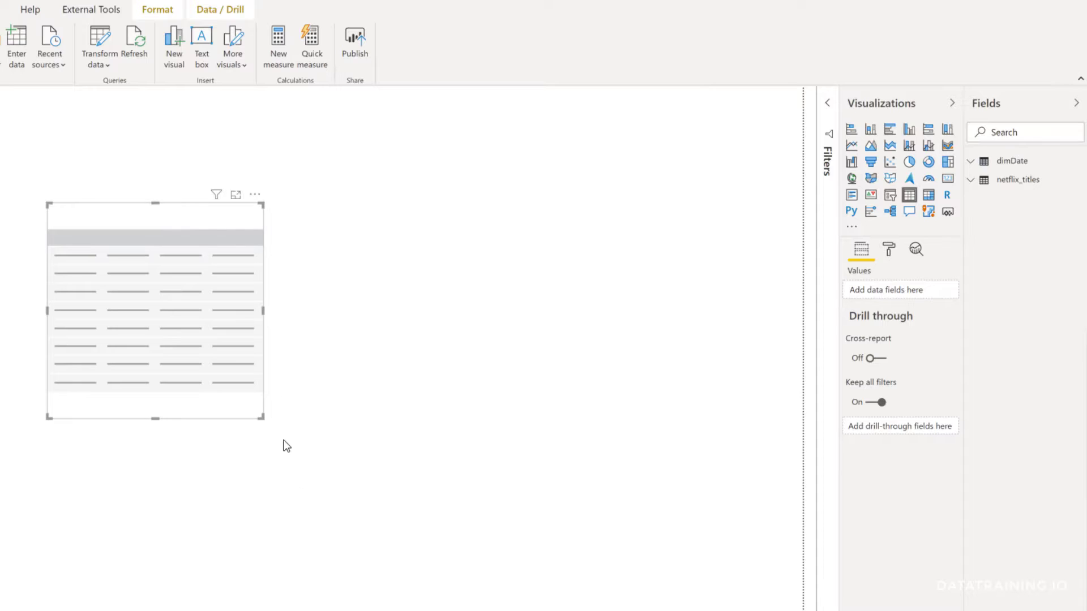
Enlarge the empty table visual, expand the netflix_titles table's field list and widen the fields area.
{"action": "left_click_drag", "start_coordinate": [261, 417], "coordinate": [465, 533]}
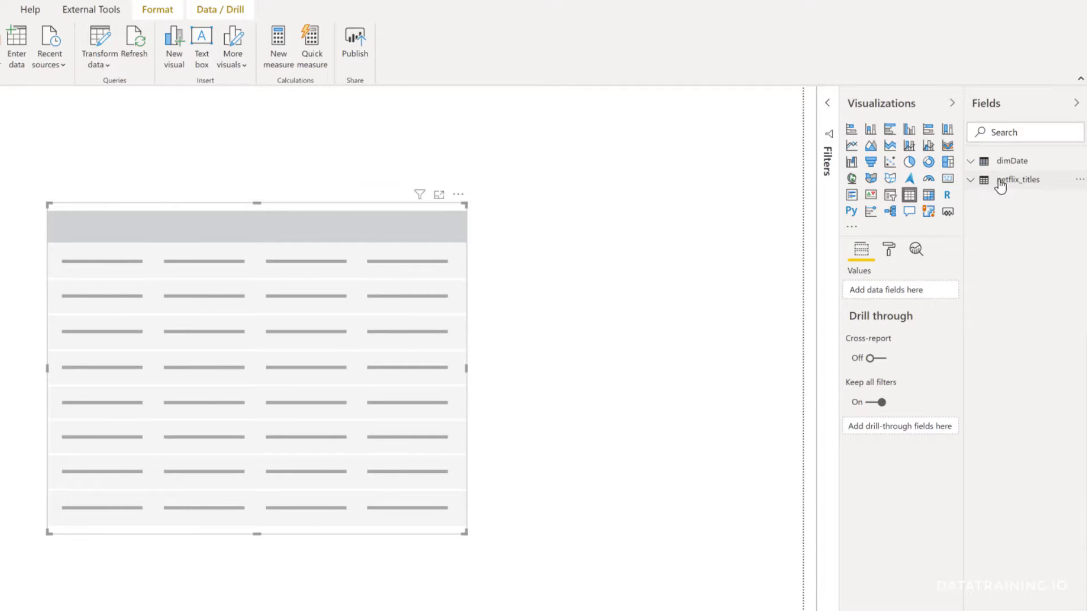
{"action": "left_click", "coordinate": [1061, 187]}
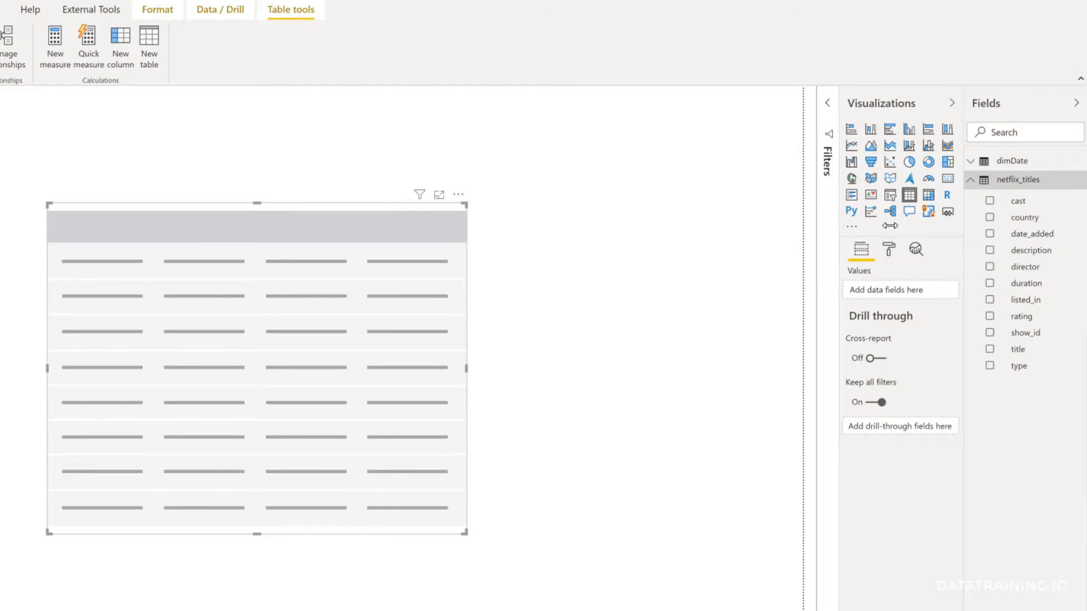
{"action": "left_click_drag", "start_coordinate": [890, 225], "coordinate": [847, 223]}
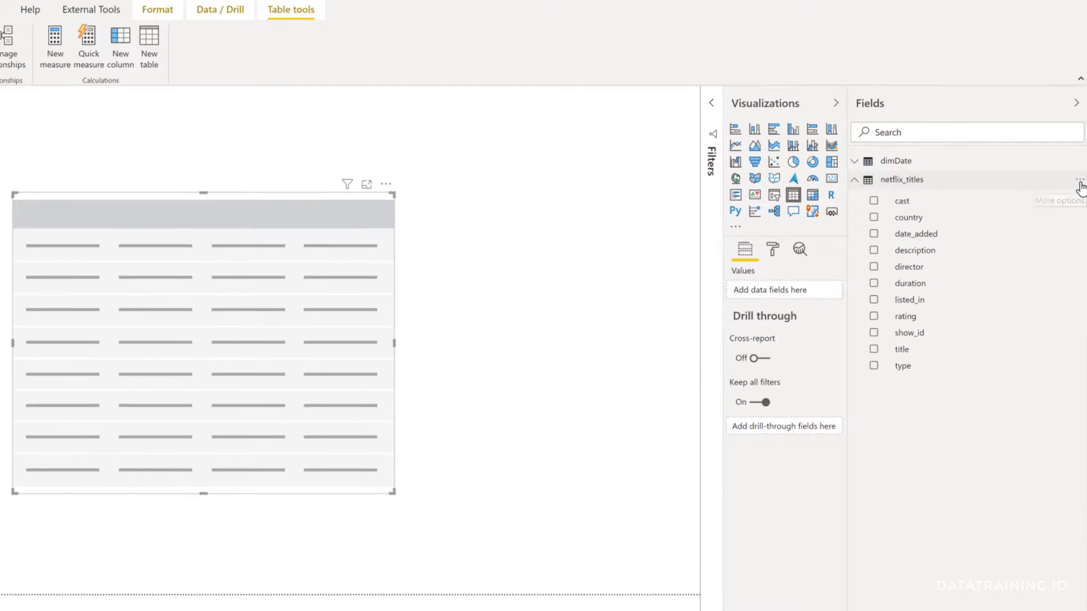
Create a new measure in the netflix_titles table and name it No of New Releases.
{"action": "left_click", "coordinate": [1079, 186]}
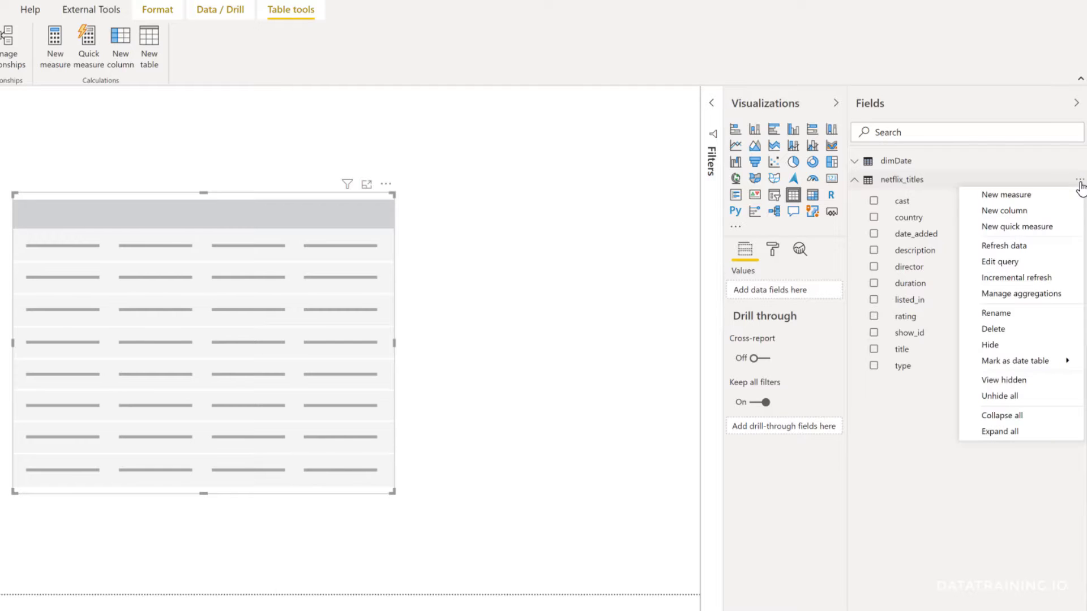
{"action": "left_click", "coordinate": [1034, 195]}
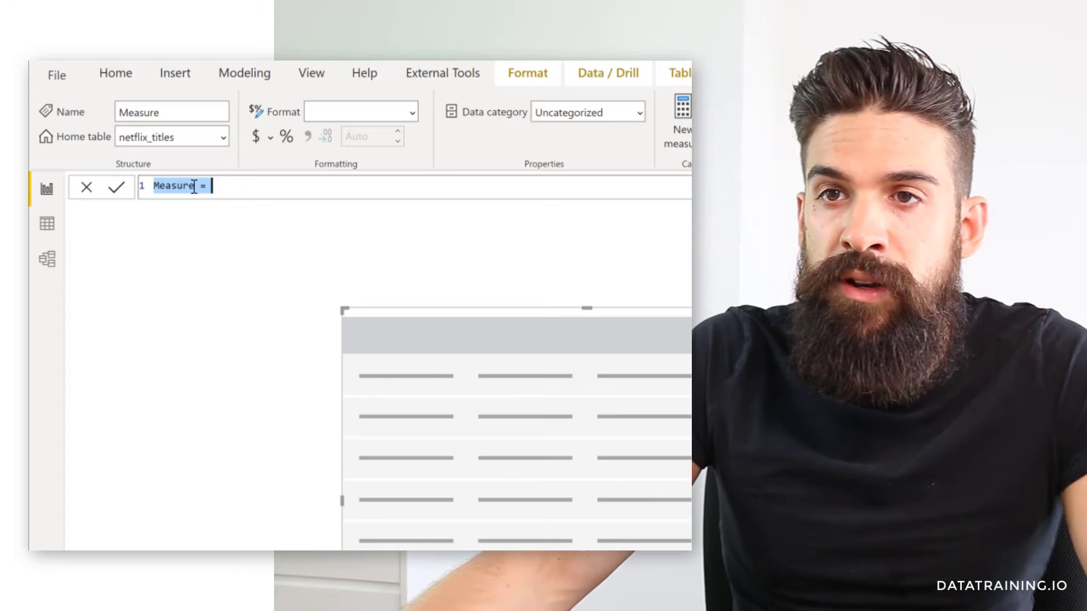
{"action": "left_click_drag", "start_coordinate": [195, 185], "coordinate": [153, 185]}
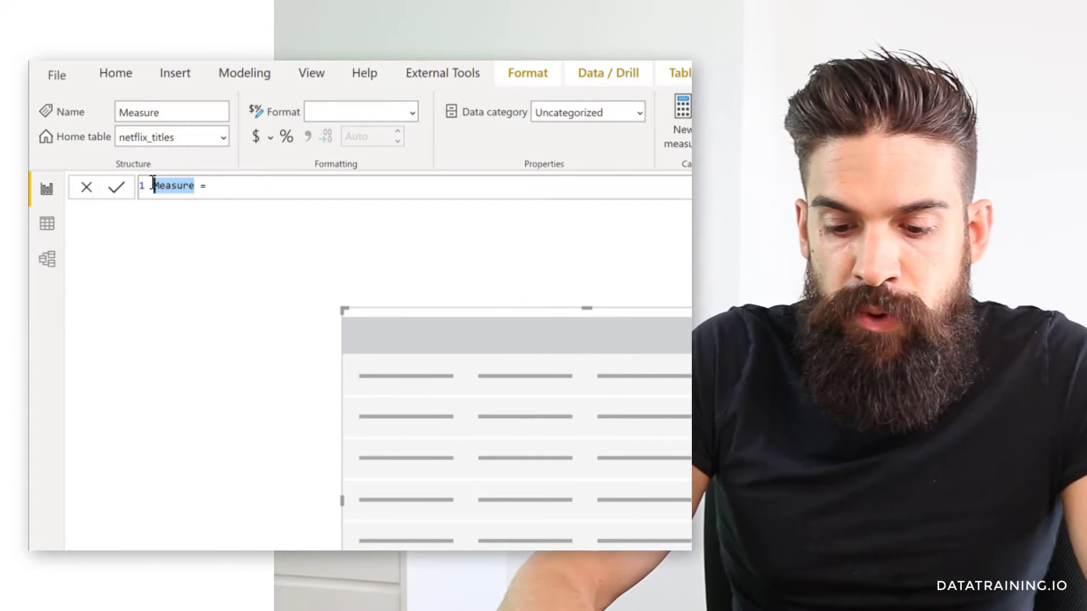
{"action": "type", "text": "No "}
{"action": "type", "text": "of New Rea"}
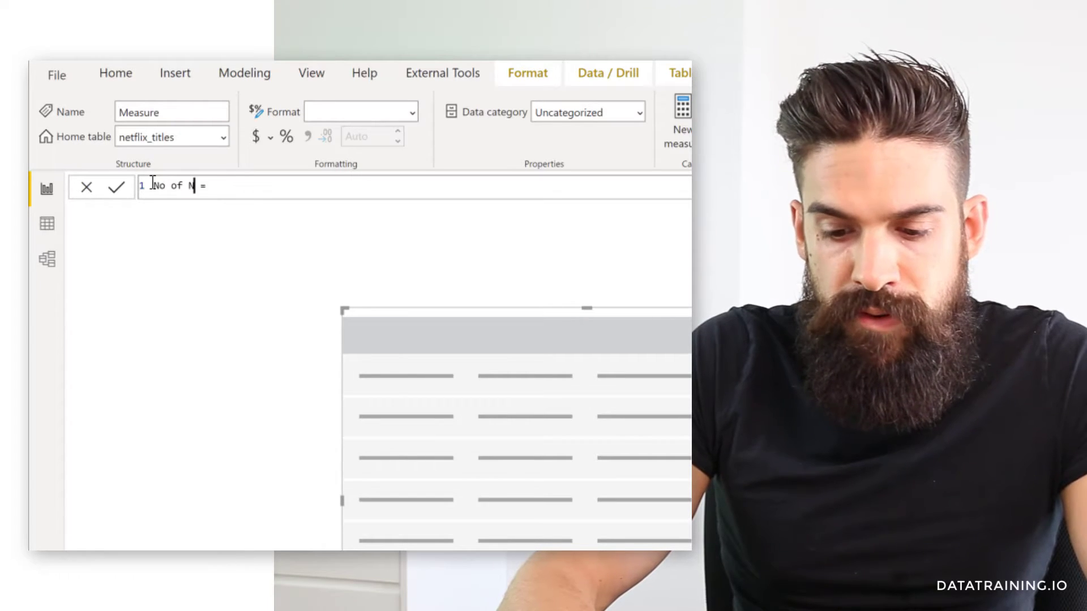
{"action": "type", "text": "leases"}
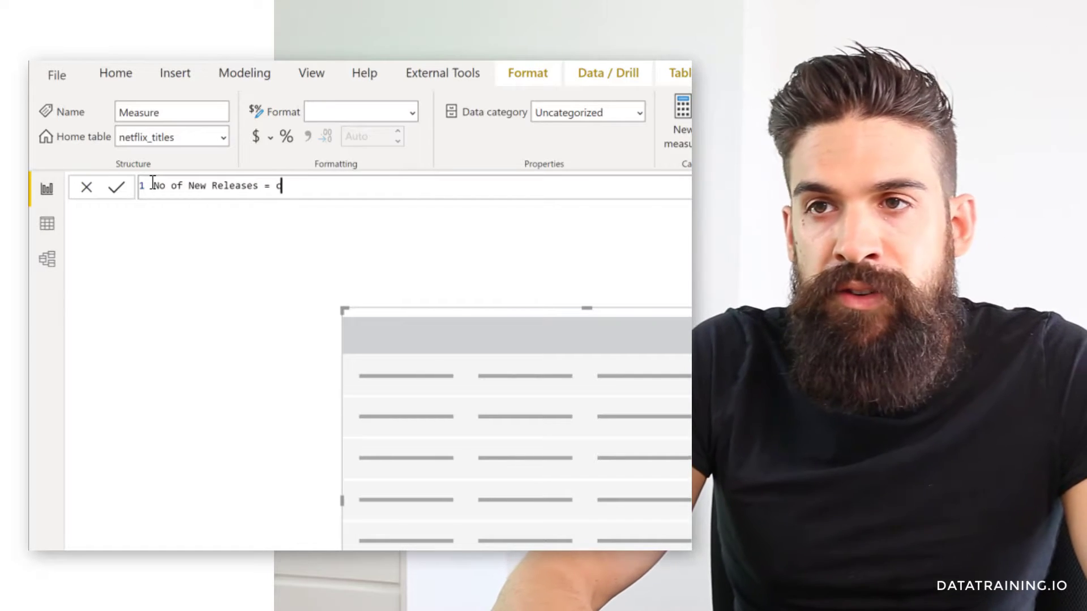
Define the No of New Releases measure as COUNTROWS(netflix_titles) and commit it.
{"action": "type", "text": "row"}
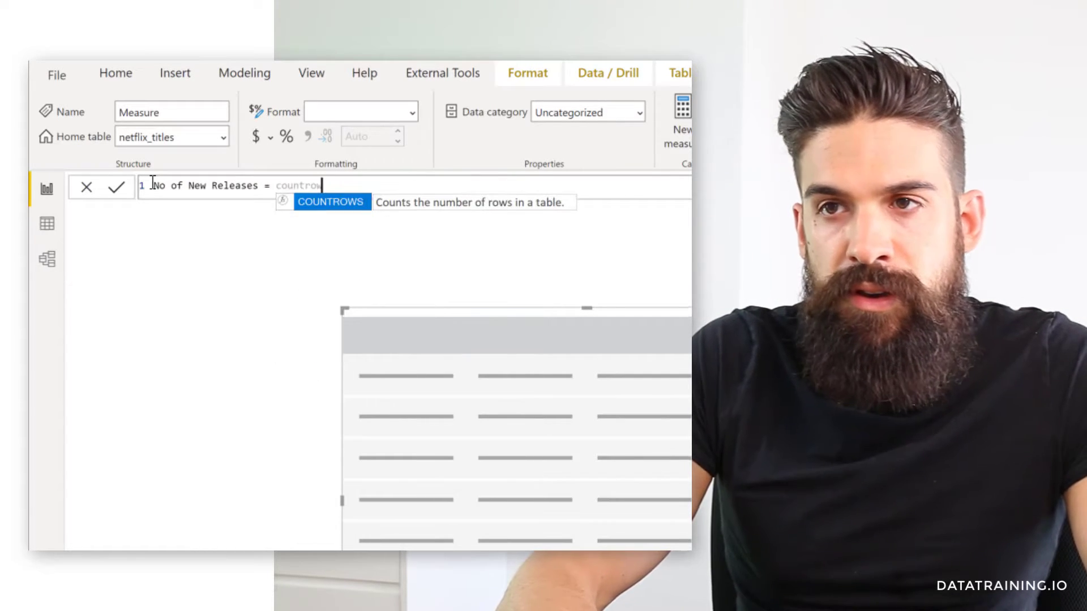
{"action": "type", "text": "net"}
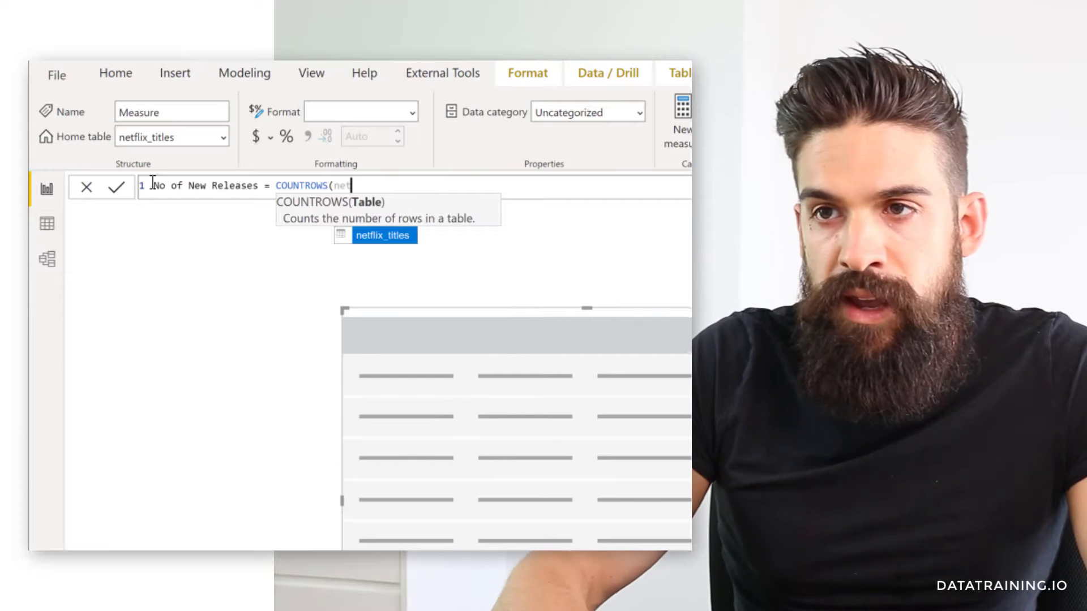
{"action": "key", "text": "Tab"}
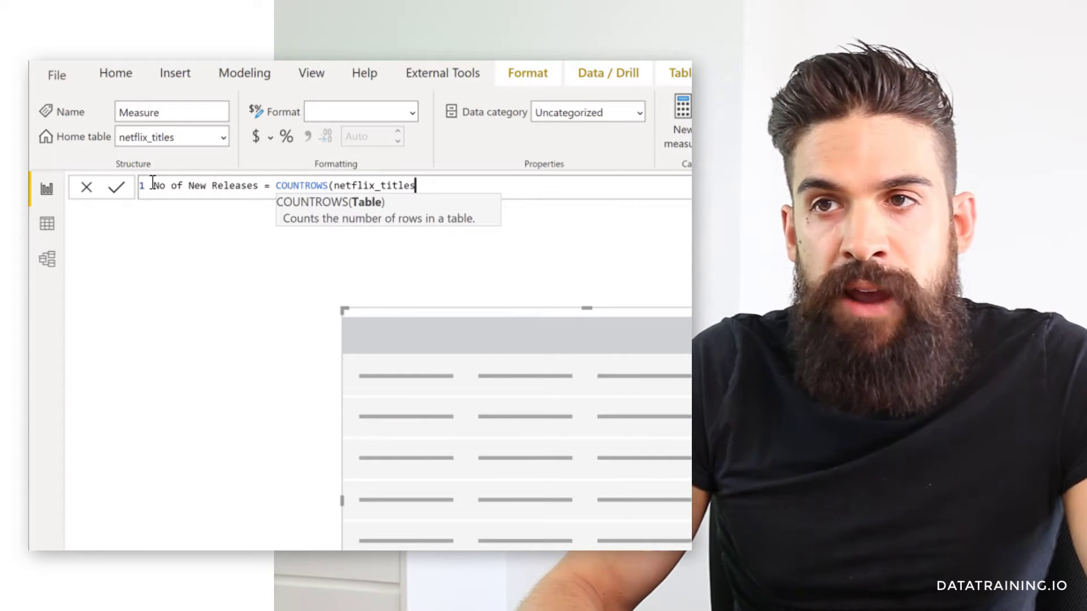
{"action": "type", "text": ")"}
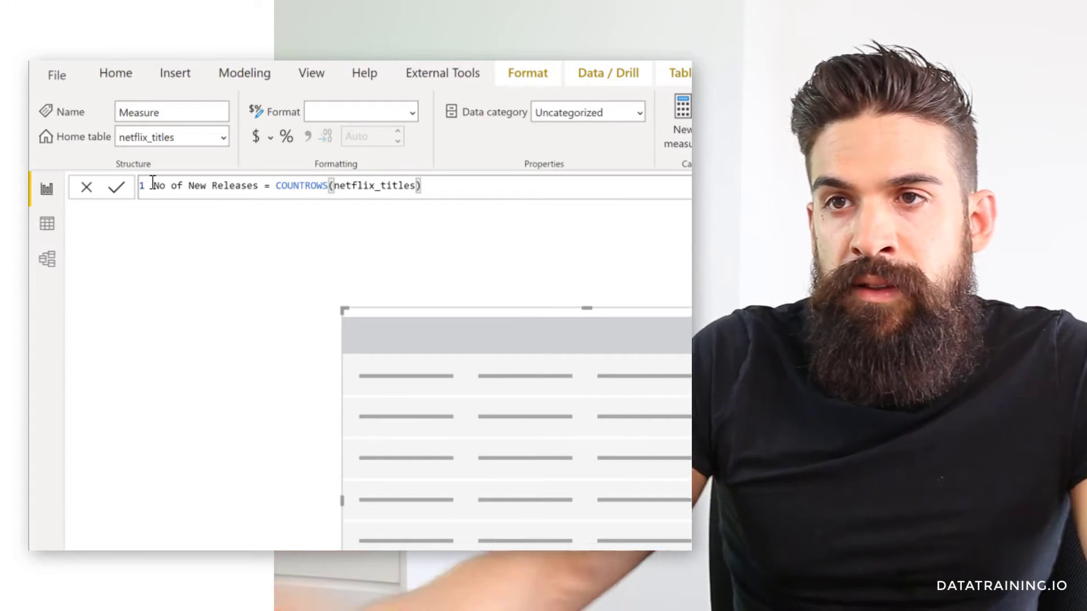
{"action": "key", "text": "Return"}
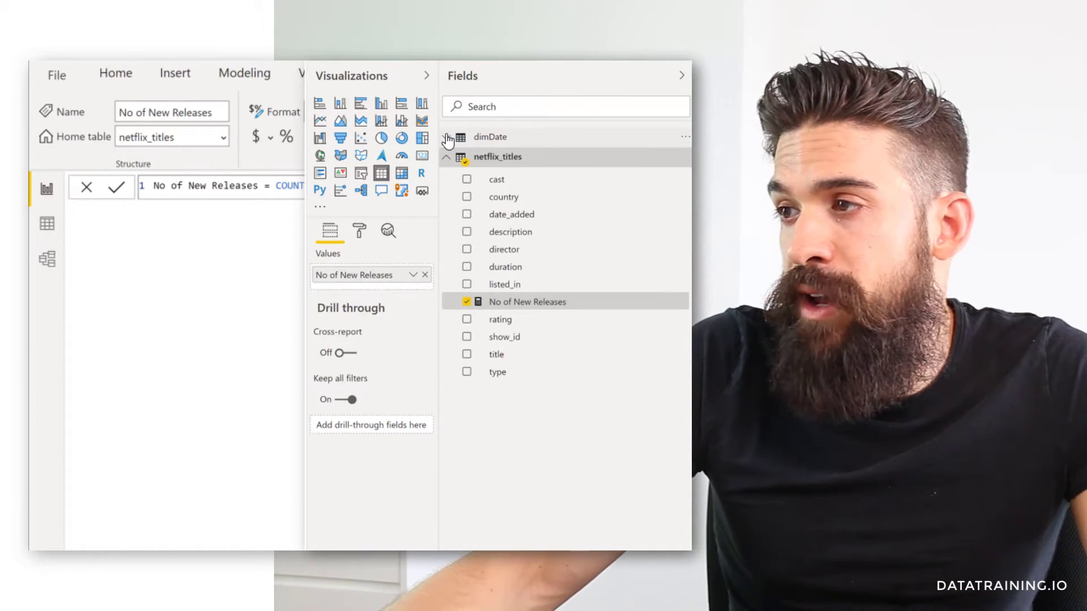
Add dimDate's Date Hierarchy to the table visual before No of New Releases, keeping only the Year and Quarter levels.
{"action": "left_click", "coordinate": [447, 139]}
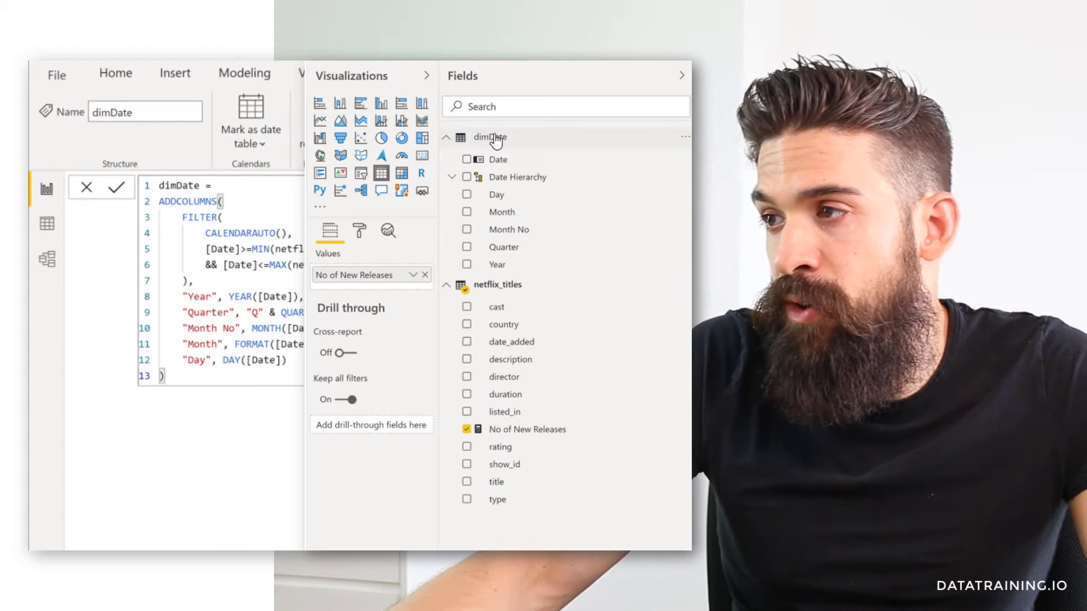
{"action": "left_click", "coordinate": [497, 140]}
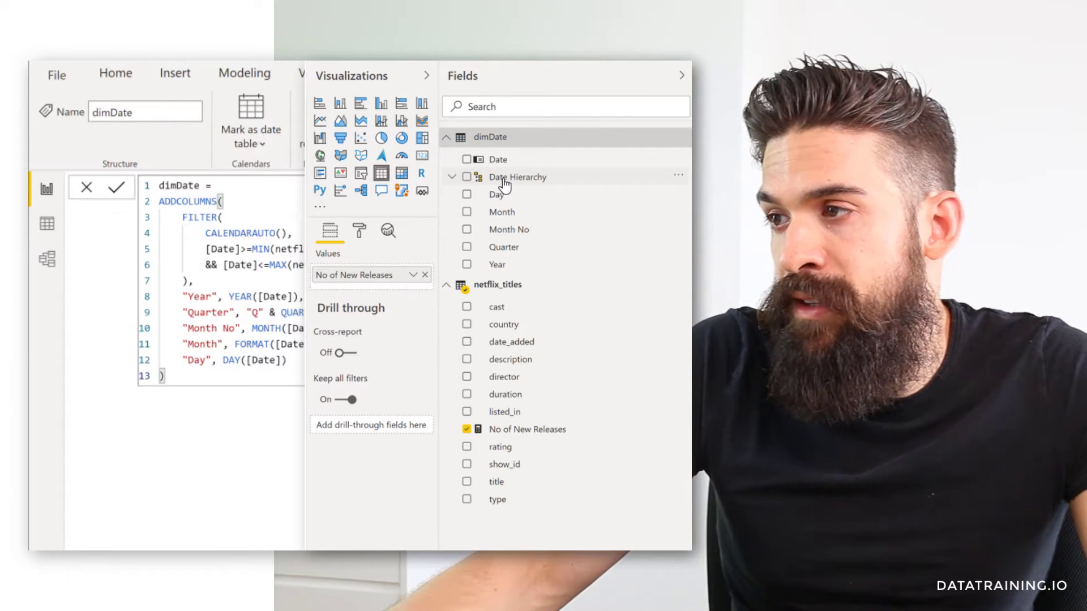
{"action": "left_click_drag", "start_coordinate": [504, 184], "coordinate": [385, 300]}
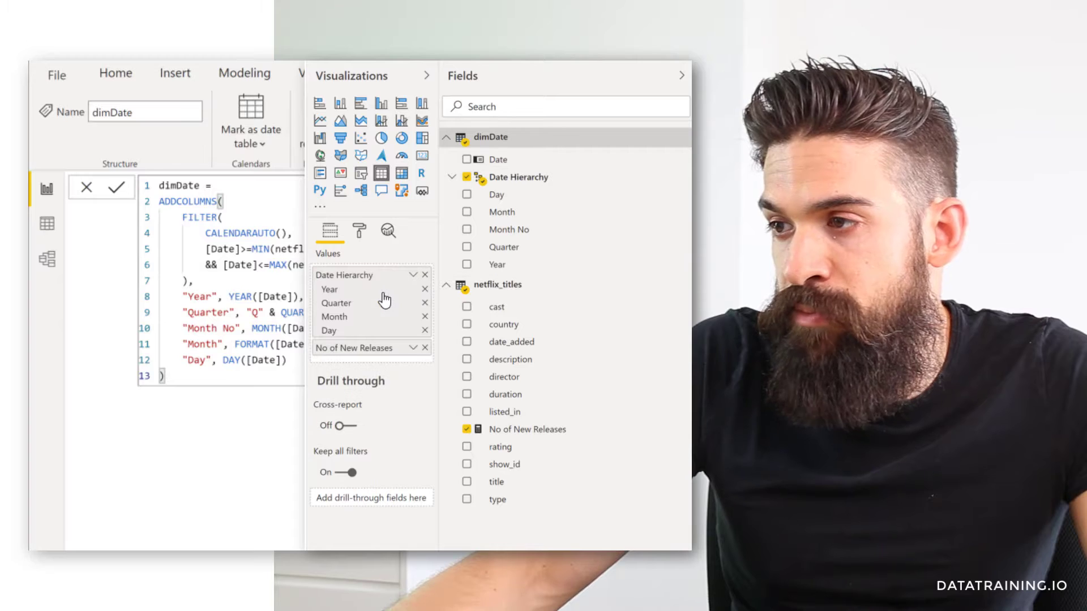
{"action": "left_click", "coordinate": [424, 330]}
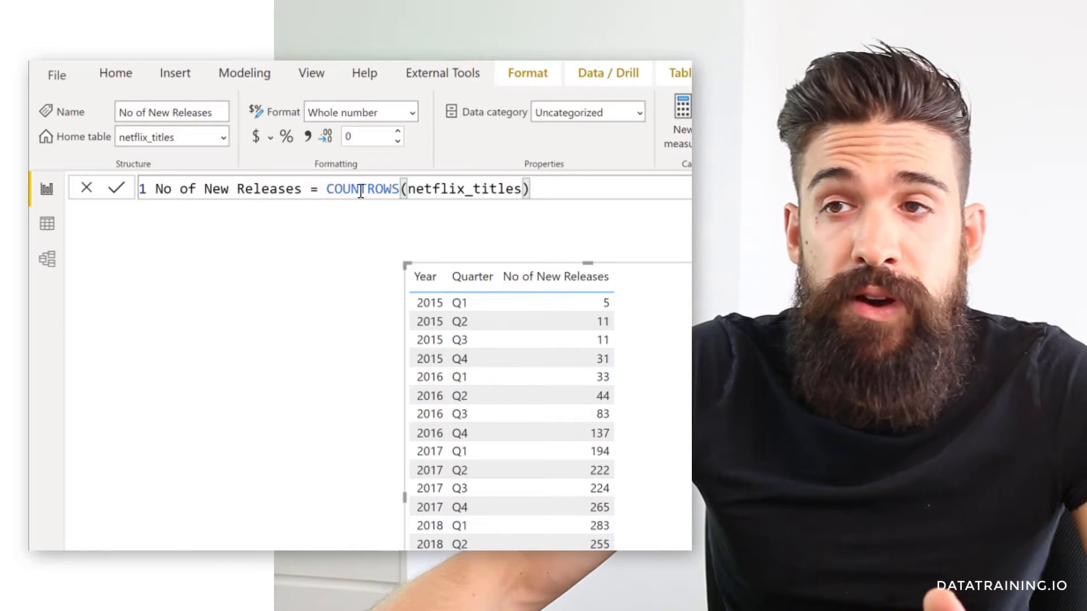
Change the No of New Releases formula to COUNT(netflix_titles[show_id]).
{"action": "double_click", "coordinate": [356, 191]}
{"action": "type", "text": "COUNT"}
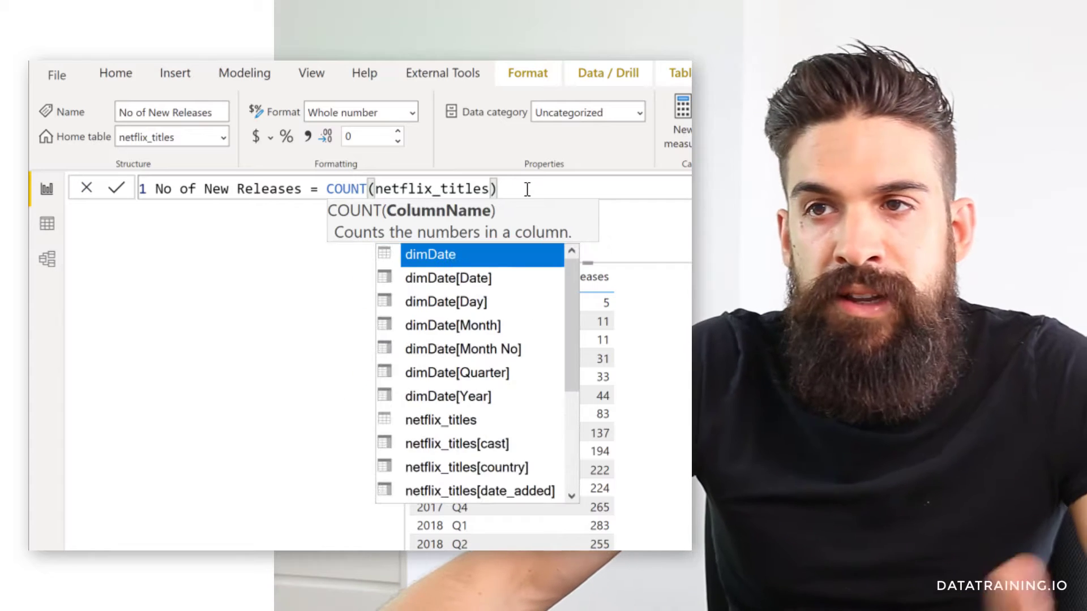
{"action": "left_click", "coordinate": [527, 188]}
{"action": "key", "text": "BackSpace"}
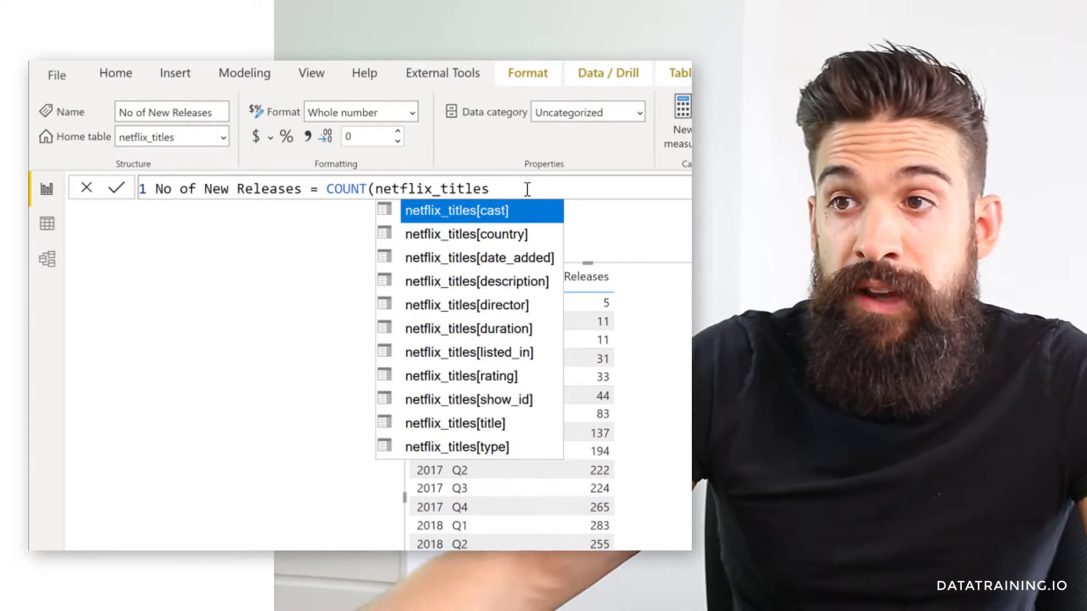
{"action": "key", "text": "Down"}
{"action": "key", "text": "Down"}
{"action": "key", "text": "Down"}
{"action": "key", "text": "Down"}
{"action": "key", "text": "Down"}
{"action": "key", "text": "Down"}
{"action": "key", "text": "Down"}
{"action": "key", "text": "Down"}
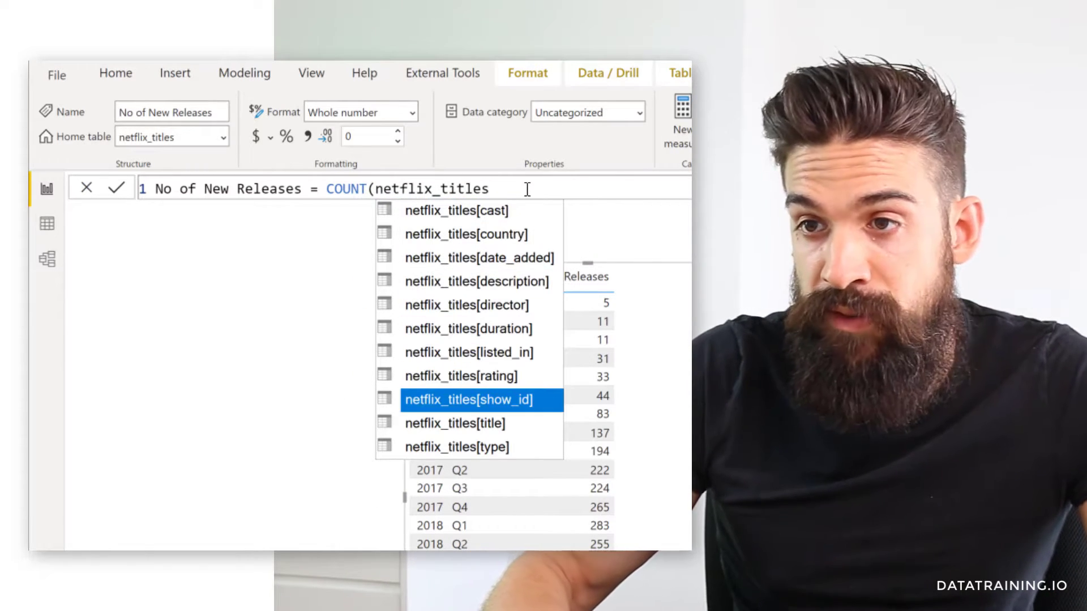
{"action": "key", "text": "Tab"}
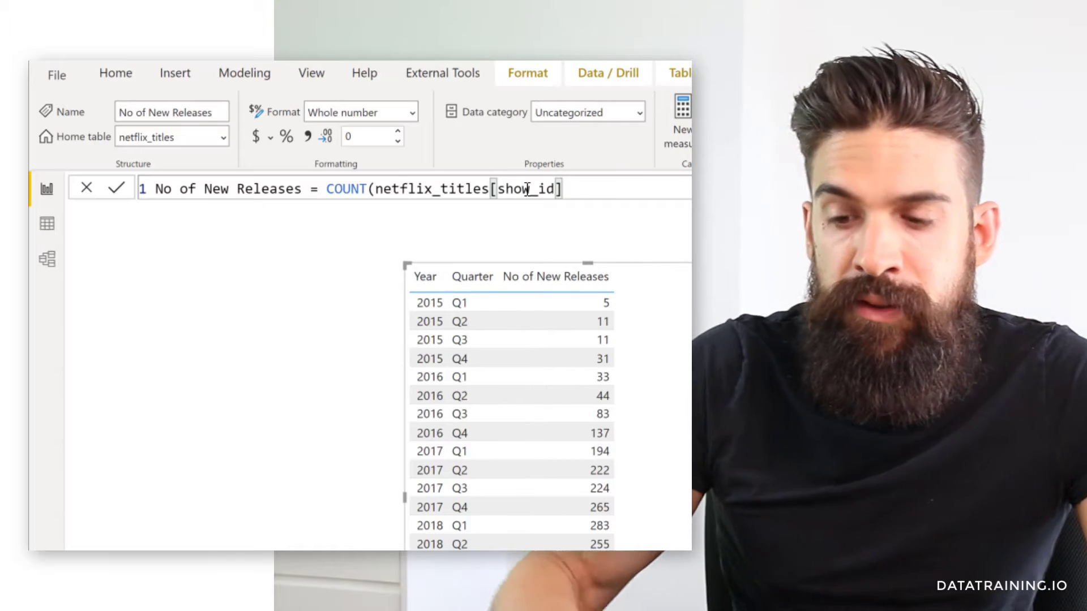
{"action": "type", "text": ")"}
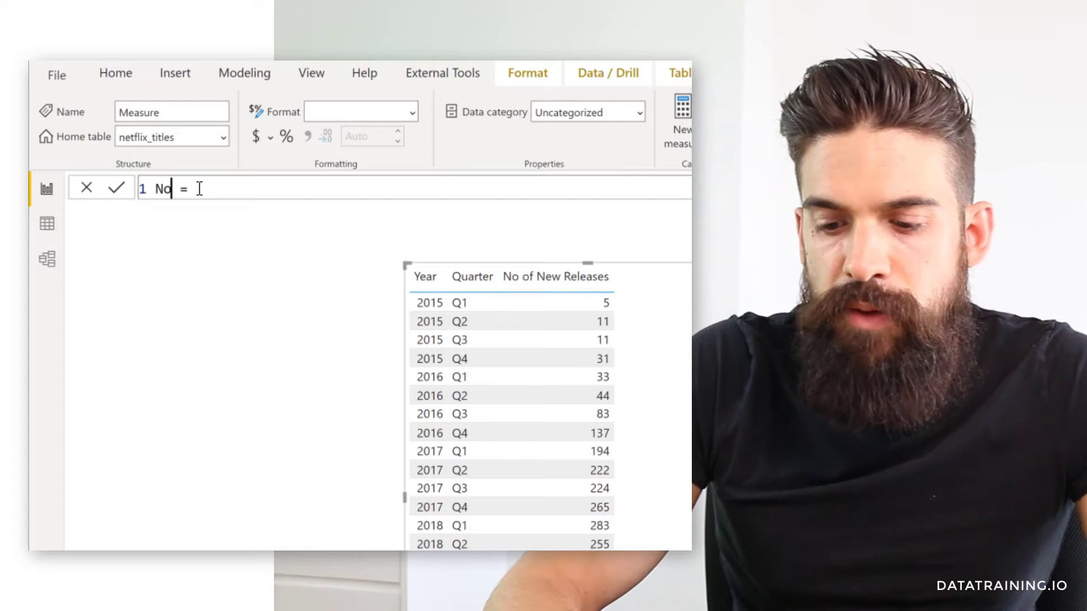
Name the new measure No of New Releases RT and begin its expression on a second line.
{"action": "type", "text": "of New Releases RT"}
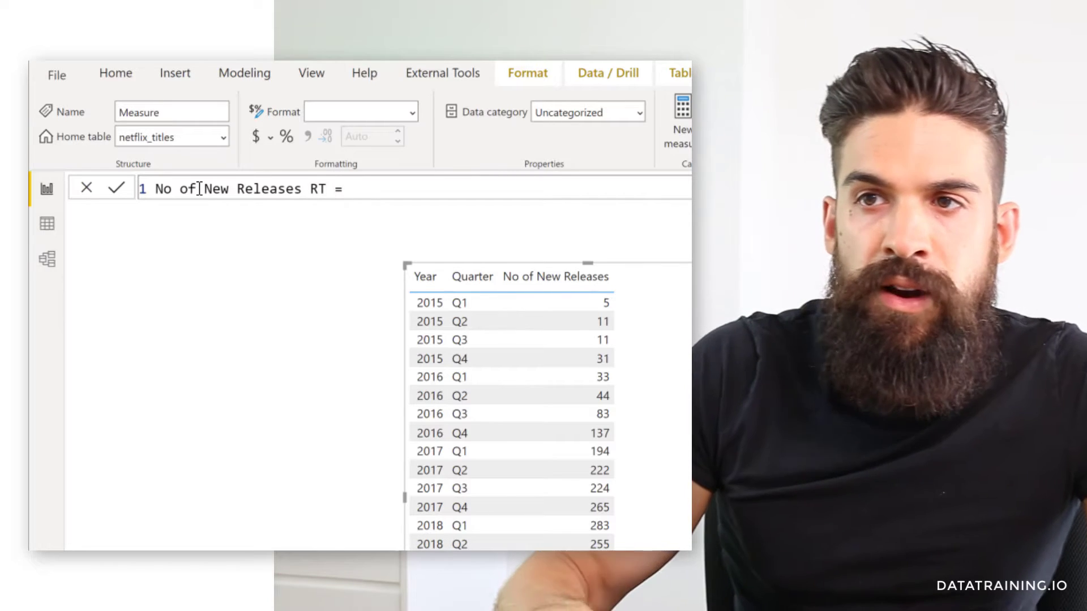
{"action": "key", "text": "Right"}
{"action": "key", "text": "Right"}
{"action": "key", "text": "shift+Return"}
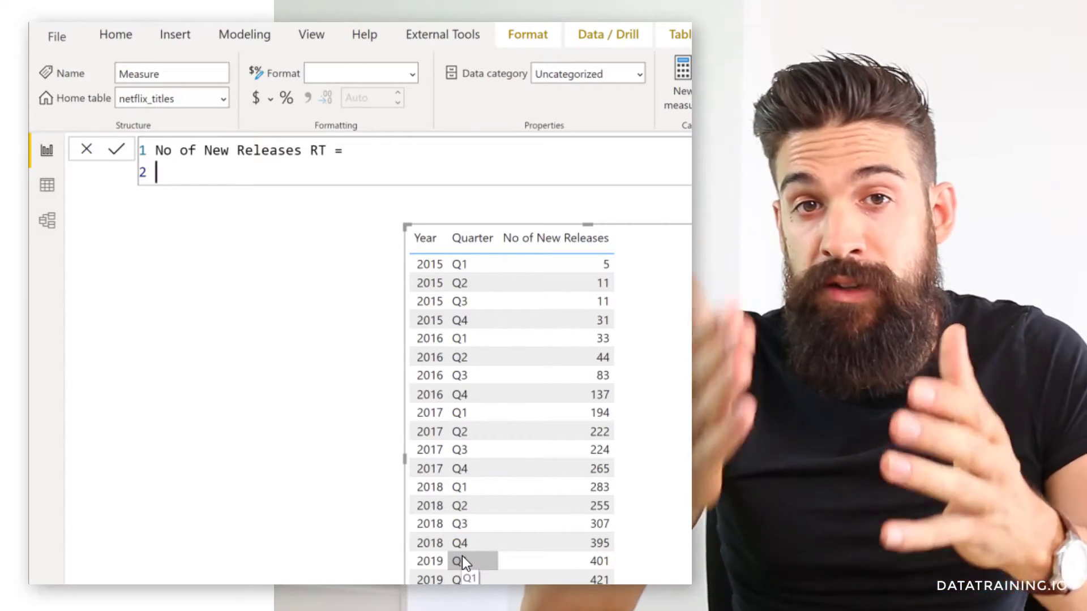
Start a CALCULATE function in the RT measure with [No of New Releases] as its expression, on separate lines.
{"action": "type", "text": "cal"}
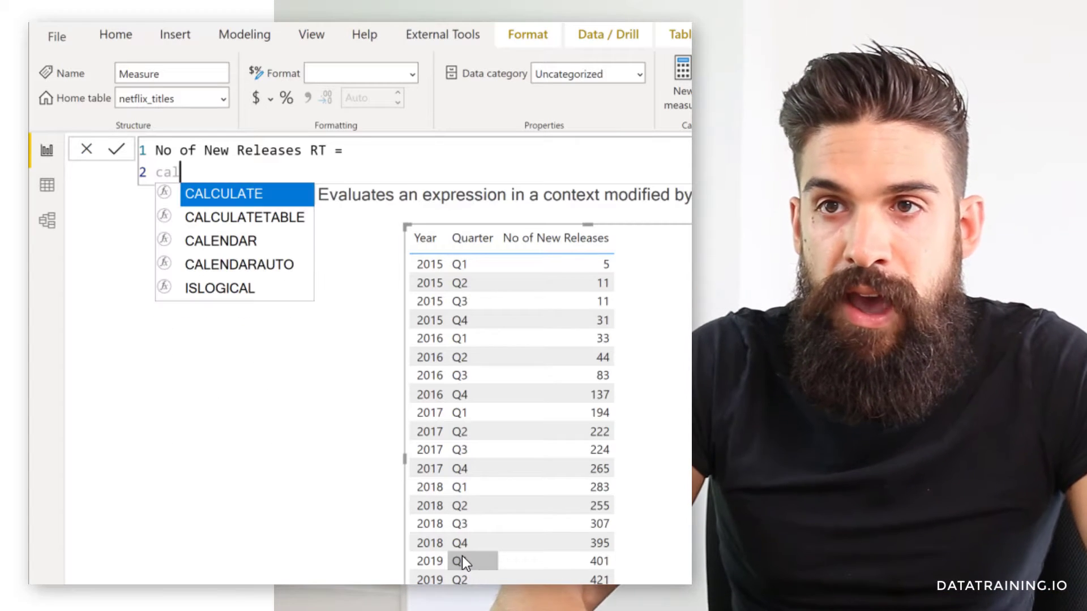
{"action": "key", "text": "Tab"}
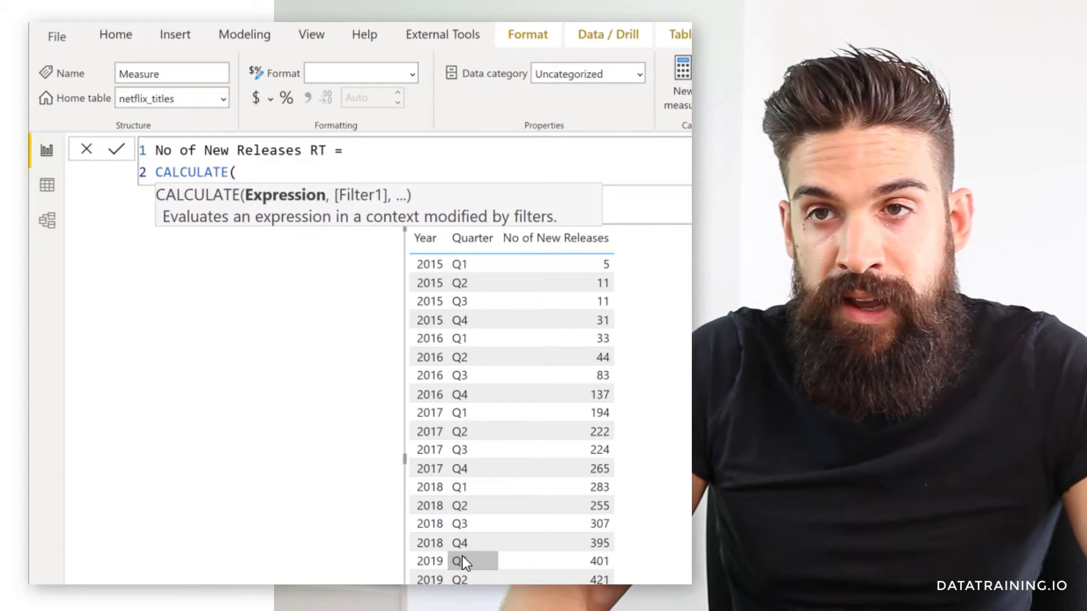
{"action": "key", "text": "shift+Return"}
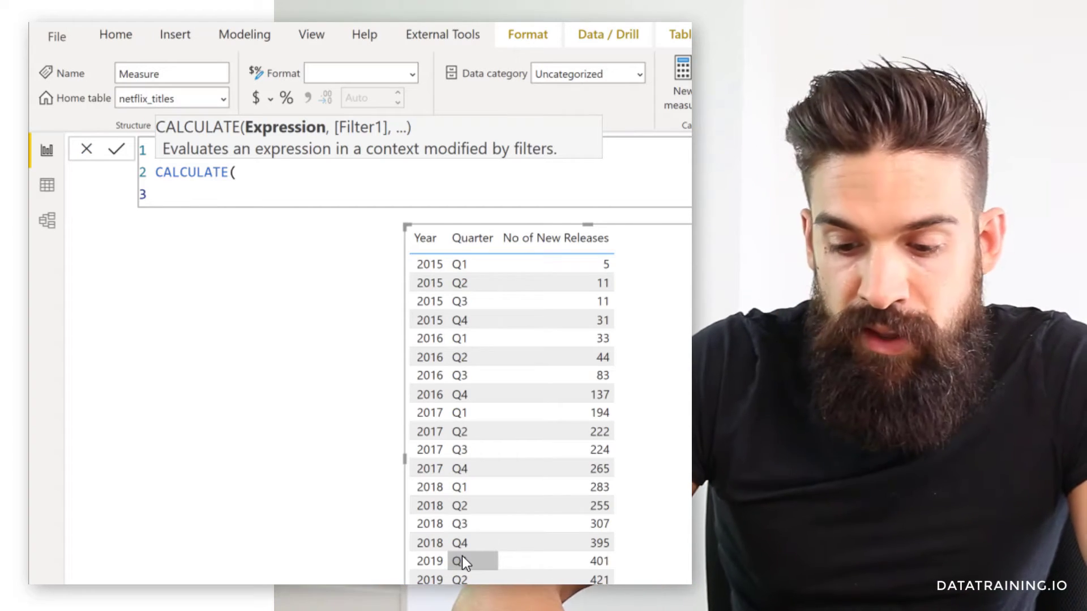
{"action": "type", "text": "No of"}
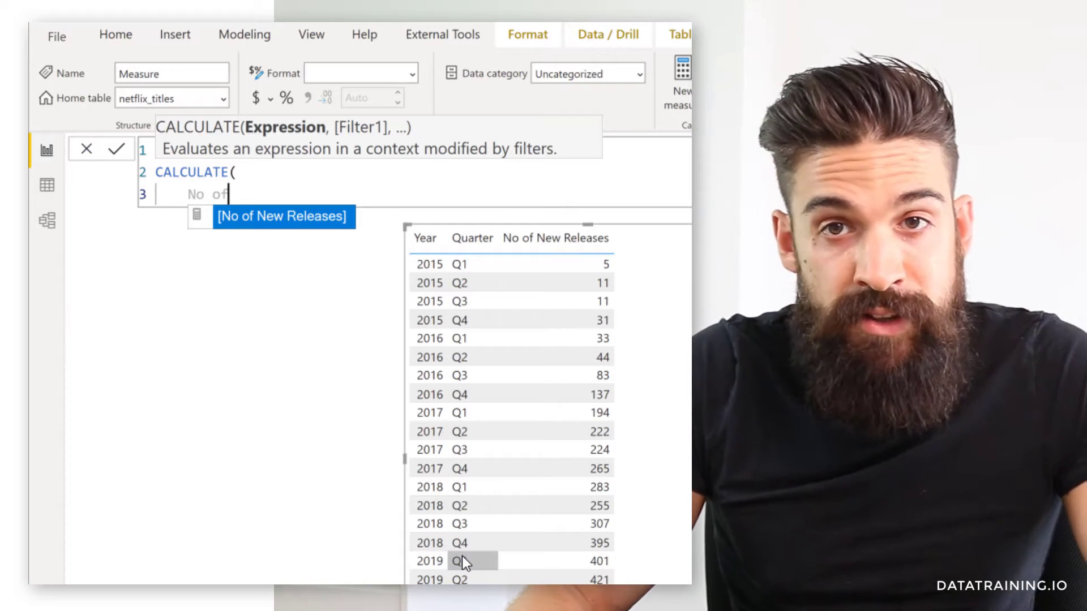
{"action": "key", "text": "Tab"}
{"action": "type", "text": ","}
{"action": "key", "text": "shift+Return"}
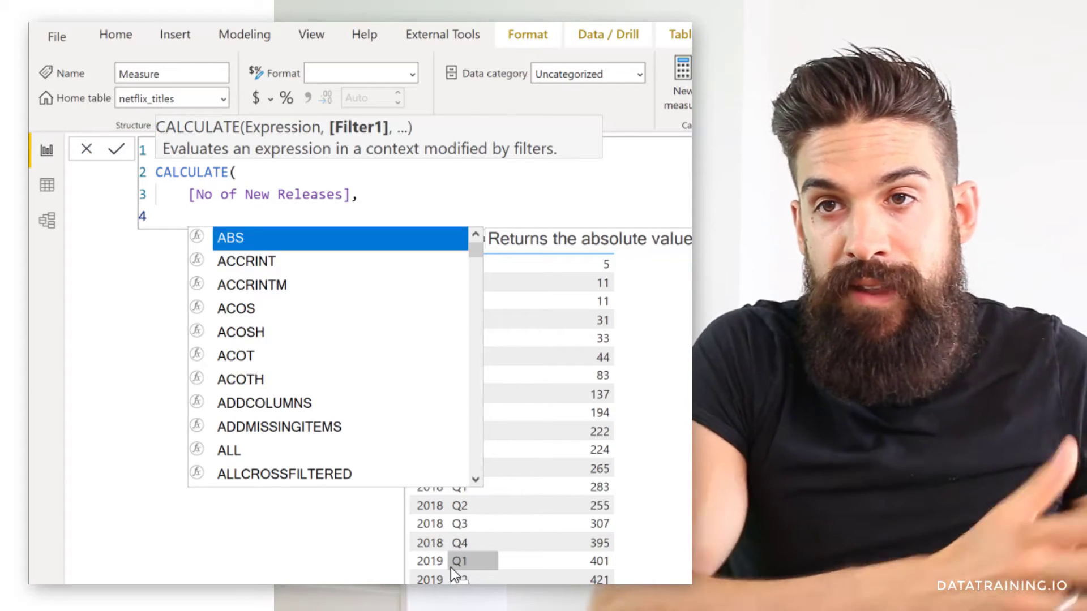
Add dimDate[Date]<=MAX(dimDate[Date]) as the filter argument of CALCULATE, close the function on its own line and commit the measure.
{"action": "type", "text": "dim"}
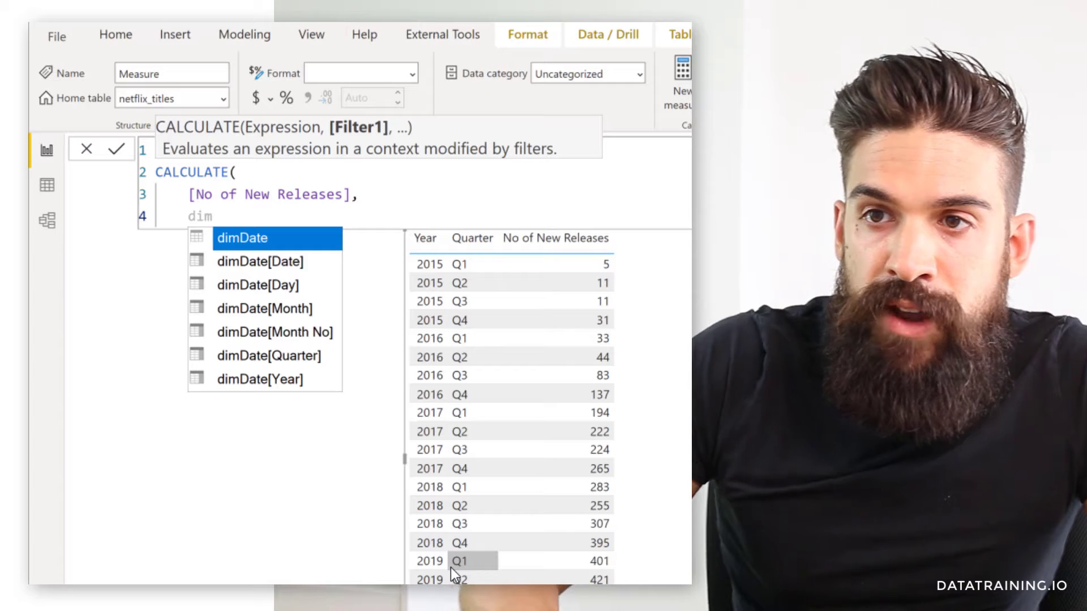
{"action": "key", "text": "Down"}
{"action": "key", "text": "Tab"}
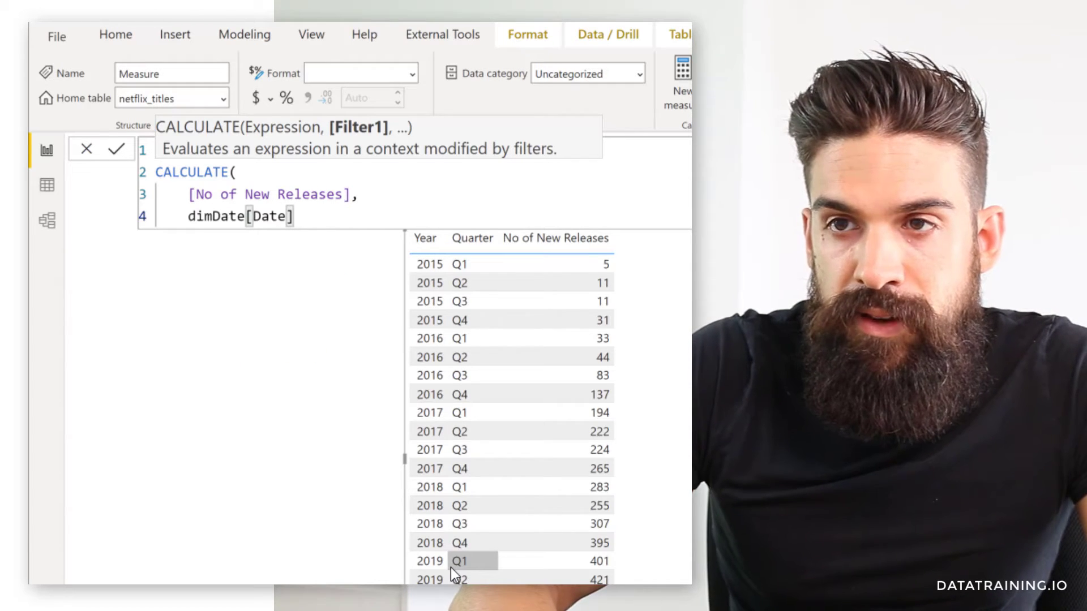
{"action": "type", "text": "<="}
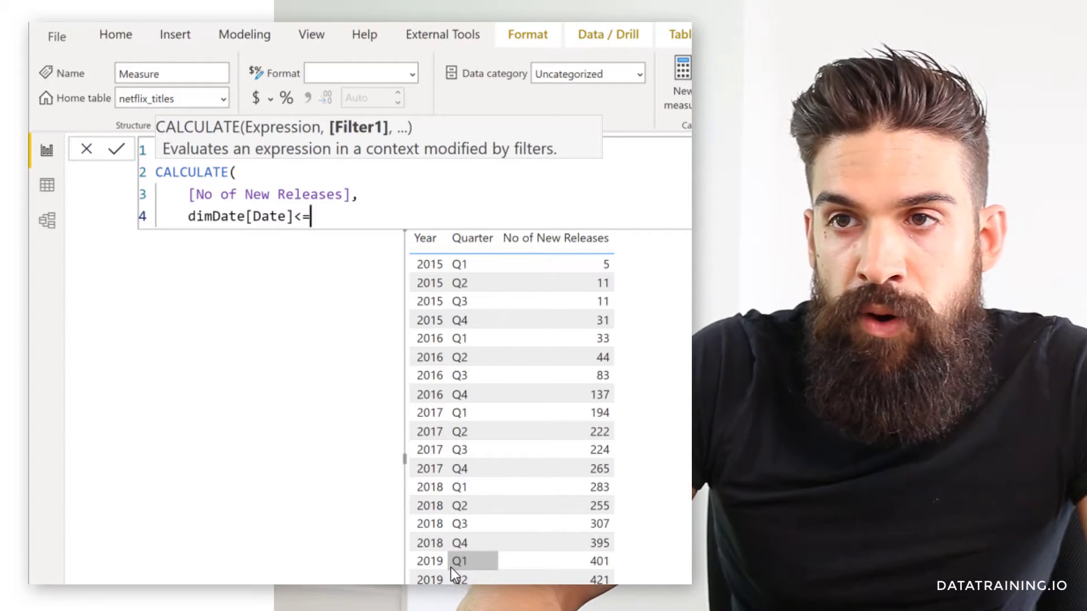
{"action": "type", "text": "MA"}
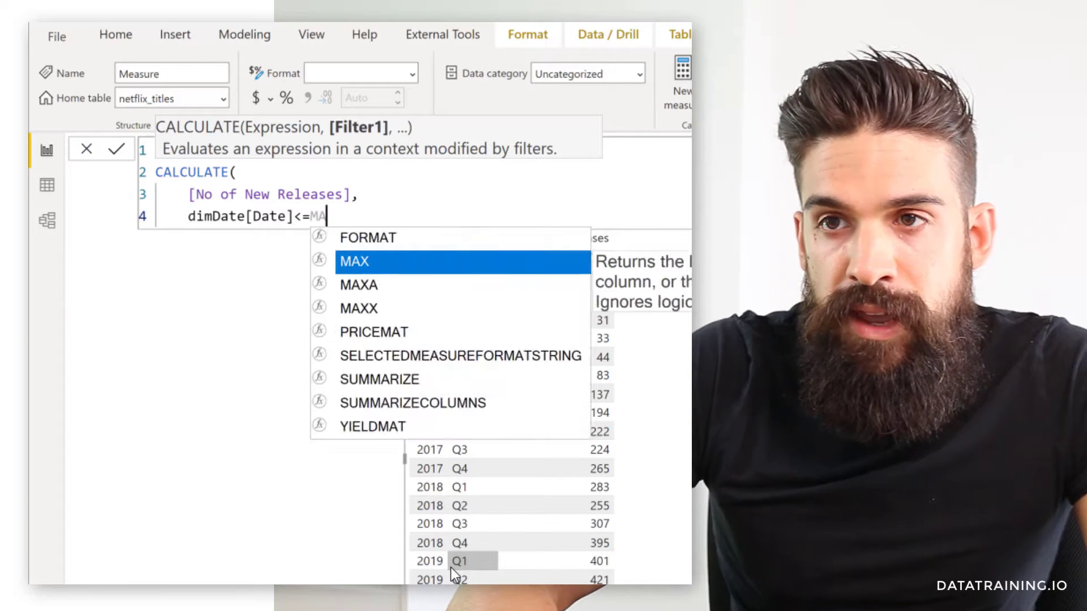
{"action": "type", "text": "X(dimd"}
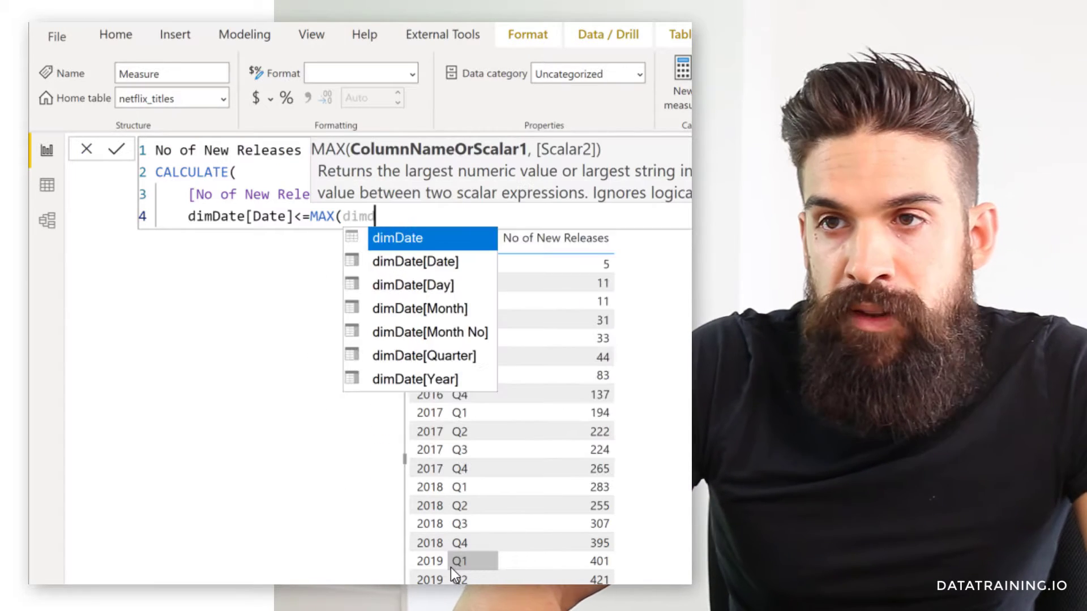
{"action": "key", "text": "Tab"}
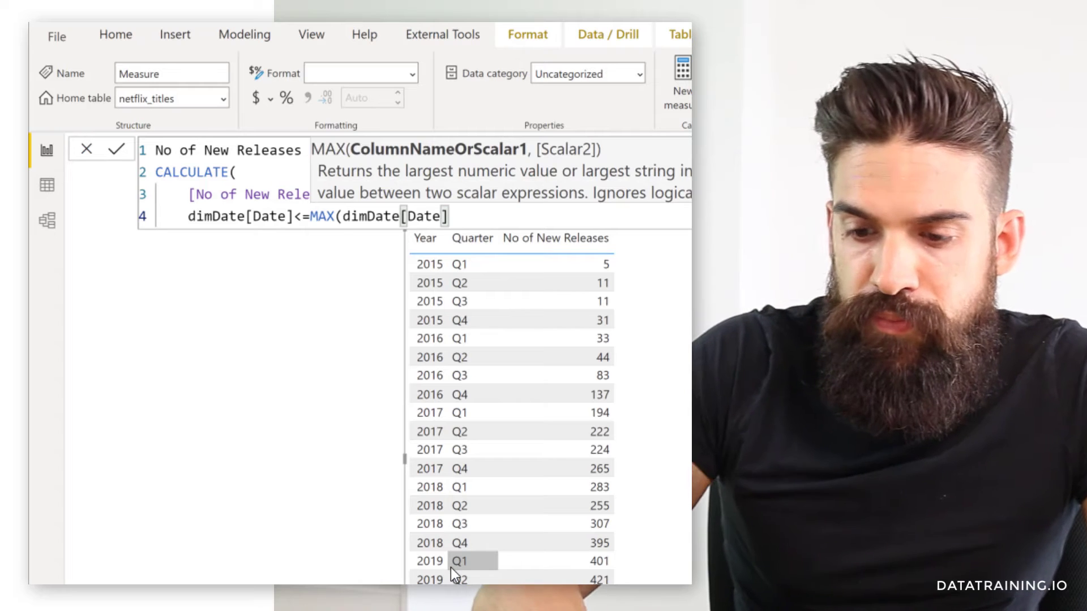
{"action": "type", "text": ")"}
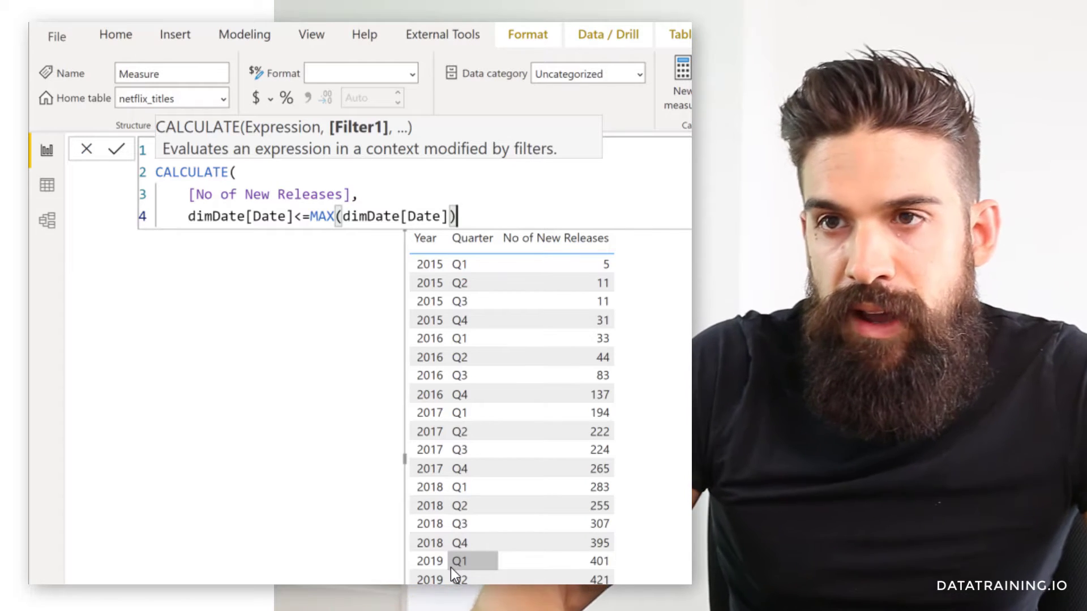
{"action": "key", "text": "Return"}
{"action": "type", "text": ")"}
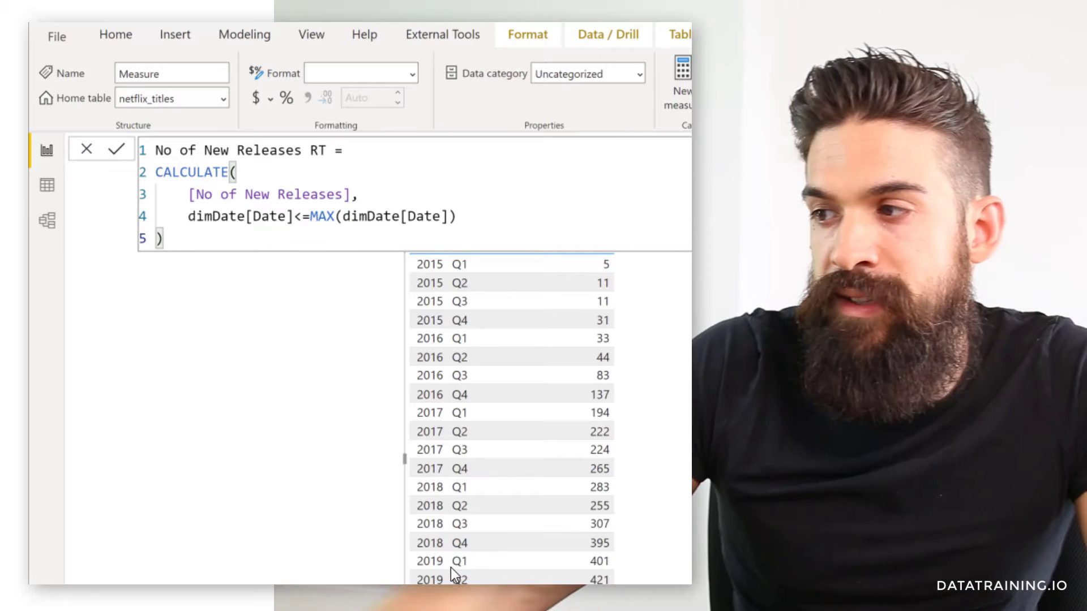
{"action": "left_click", "coordinate": [328, 424]}
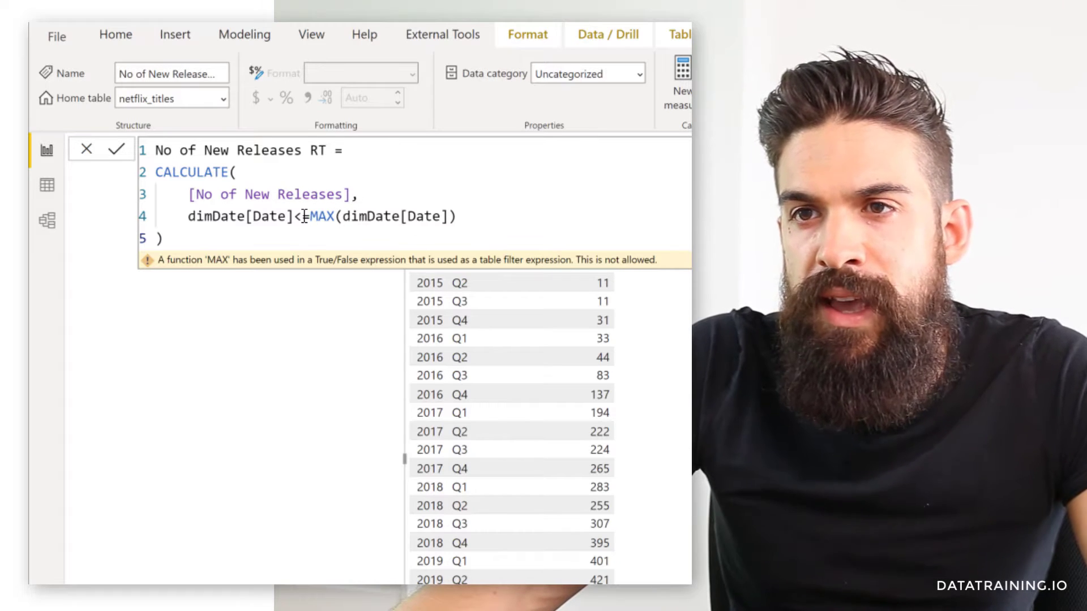
Wrap the date condition in a FILTER function with dimDate as its table argument, placing each argument on its own line.
{"action": "left_click_drag", "start_coordinate": [302, 218], "coordinate": [447, 217]}
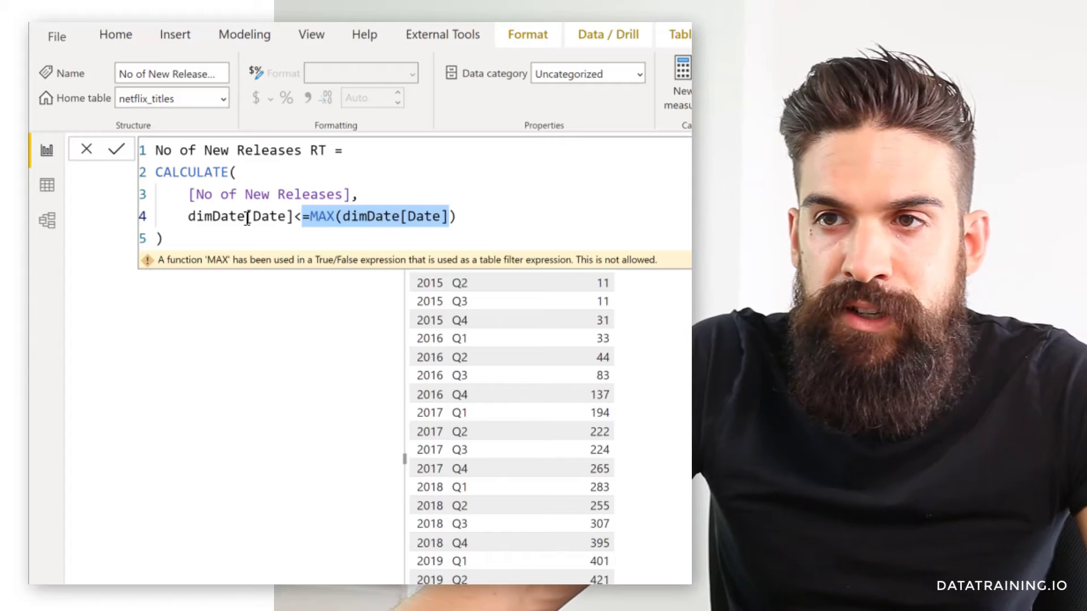
{"action": "left_click", "coordinate": [189, 218]}
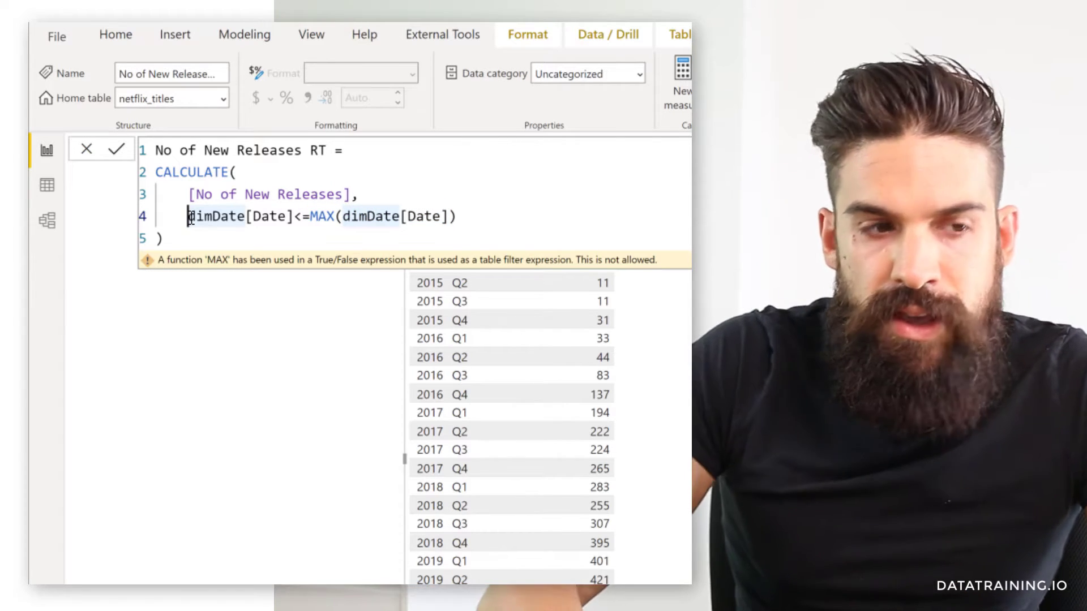
{"action": "type", "text": "F"}
{"action": "type", "text": "il"}
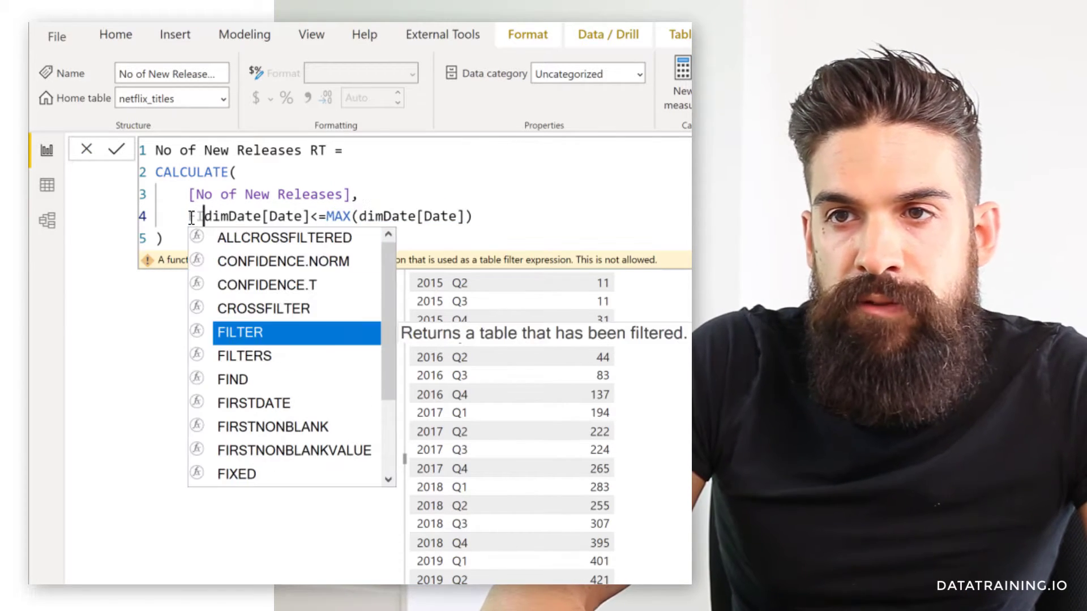
{"action": "key", "text": "Tab"}
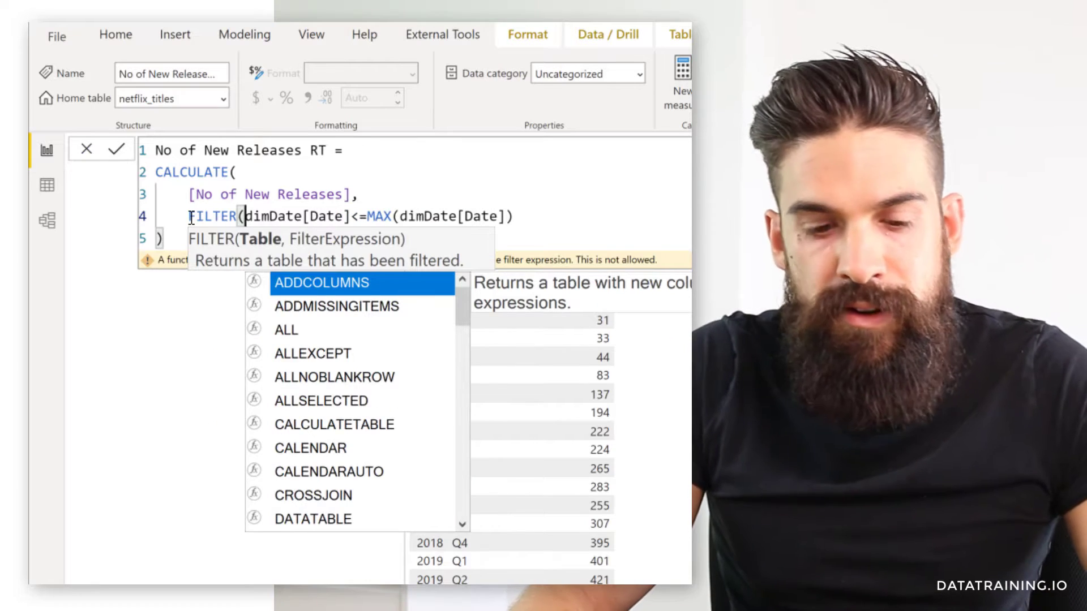
{"action": "key", "text": "shift+Return"}
{"action": "type", "text": "dimd"}
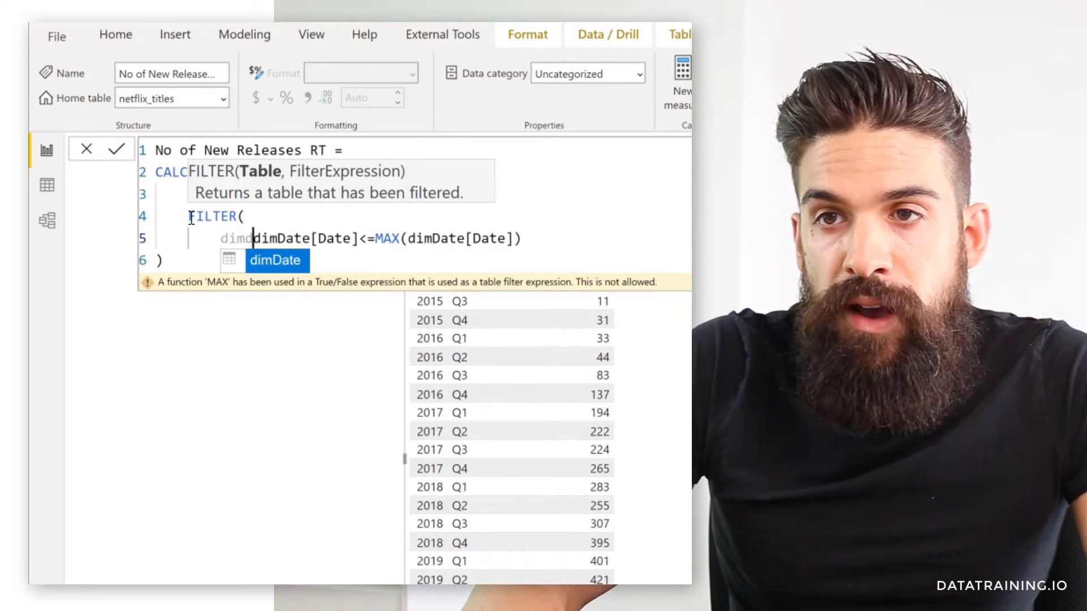
{"action": "key", "text": "Tab"}
{"action": "type", "text": ","}
{"action": "key", "text": "shift+Return"}
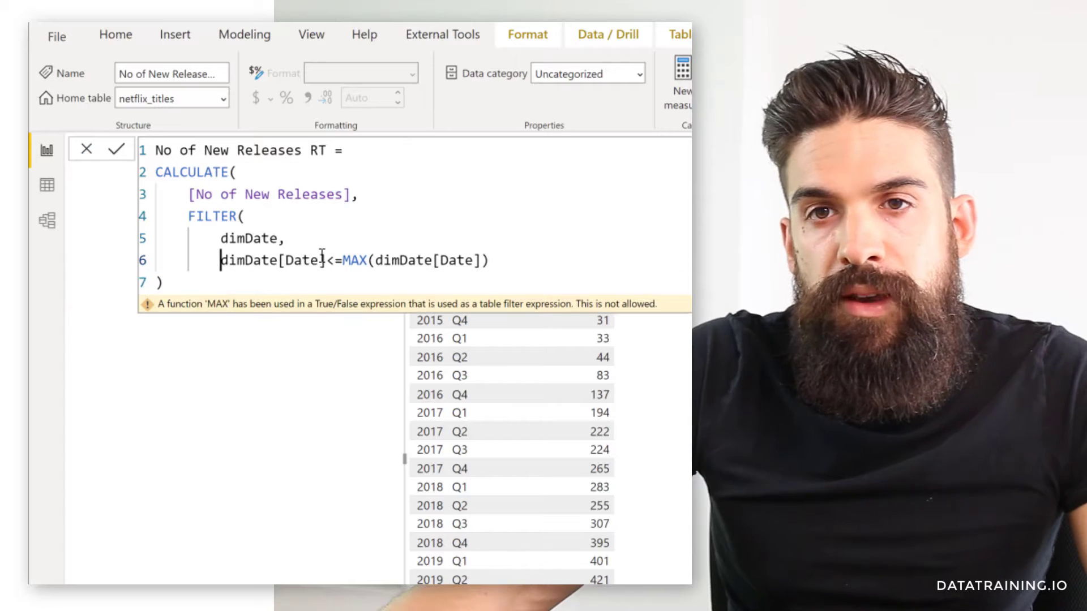
Move FILTER's closing parenthesis to its own line, add another closing parenthesis at the end of the formula and commit the measure.
{"action": "left_click", "coordinate": [479, 261]}
{"action": "key", "text": "shift+Return"}
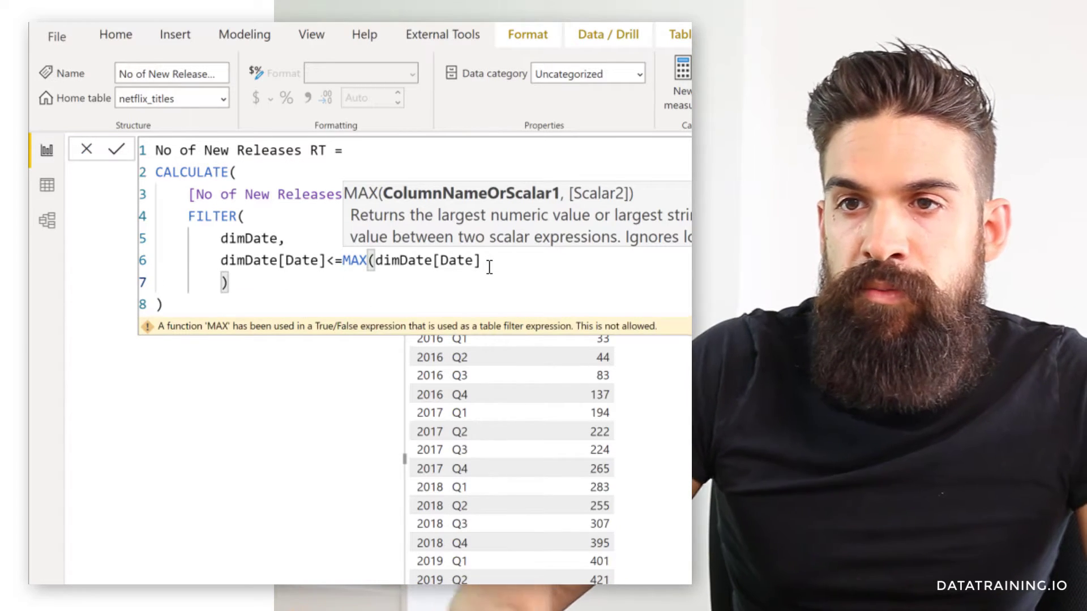
{"action": "key", "text": "BackSpace"}
{"action": "key", "text": "Right"}
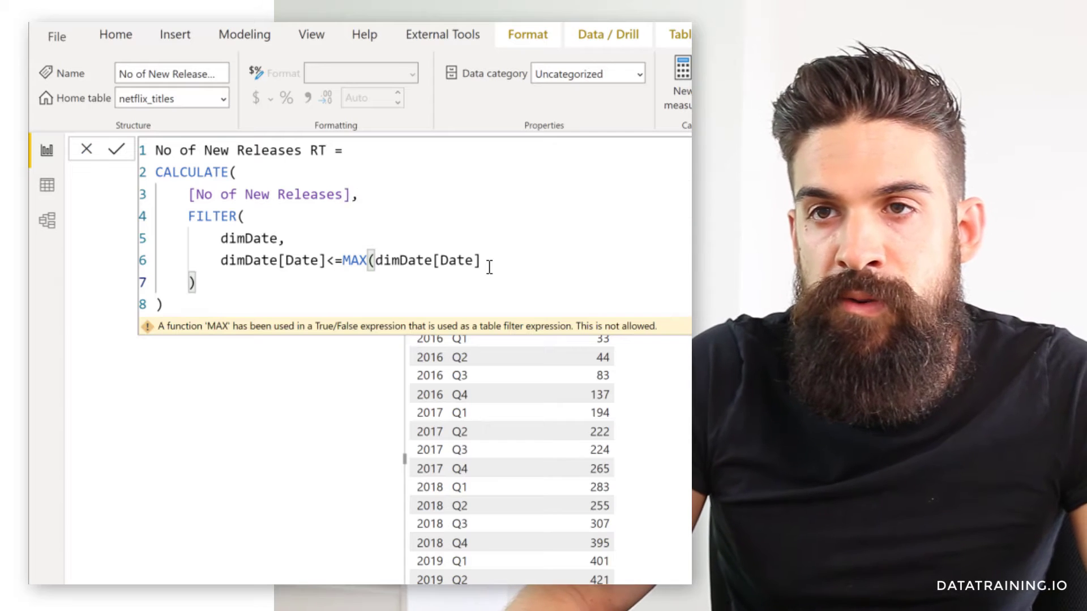
{"action": "key", "text": "Down"}
{"action": "type", "text": ")"}
{"action": "key", "text": "Return"}
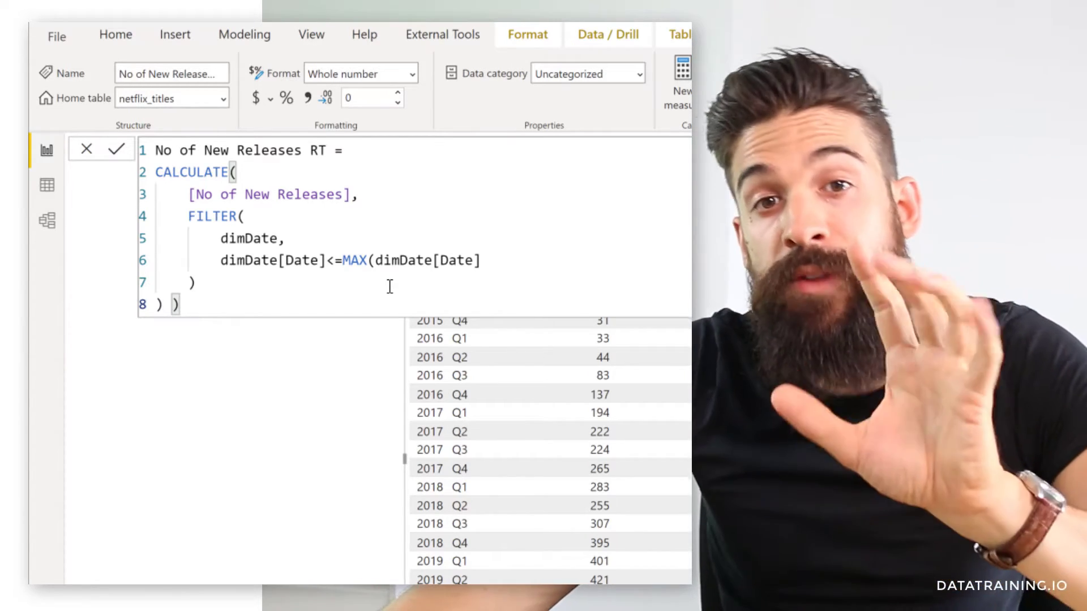
Wrap FILTER's table argument in the RT measure as ALL(dimDate).
{"action": "left_click", "coordinate": [222, 240]}
{"action": "type", "text": "ALL"}
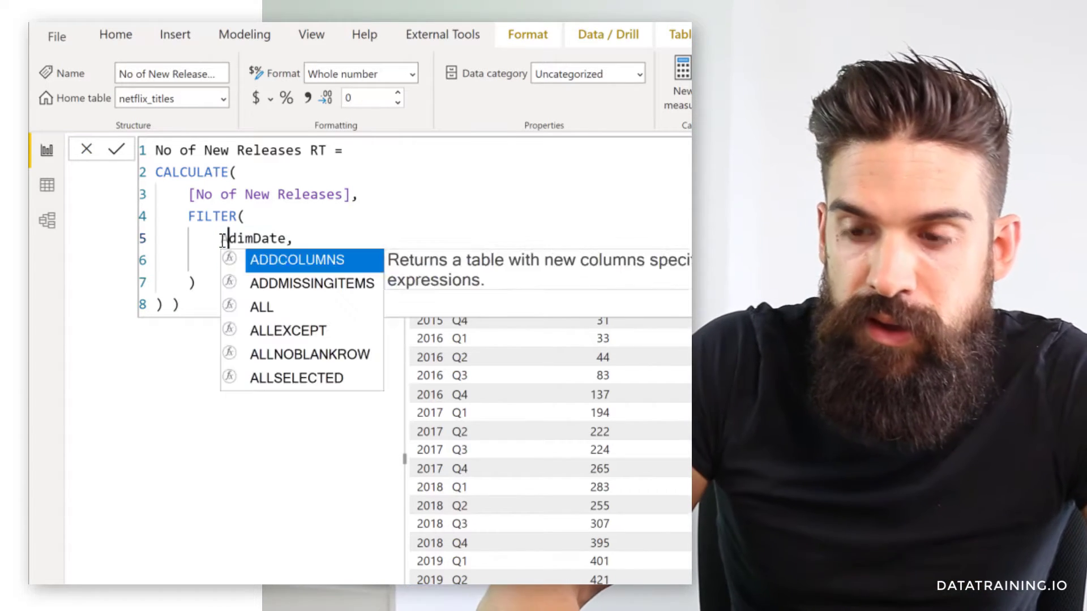
{"action": "type", "text": "("}
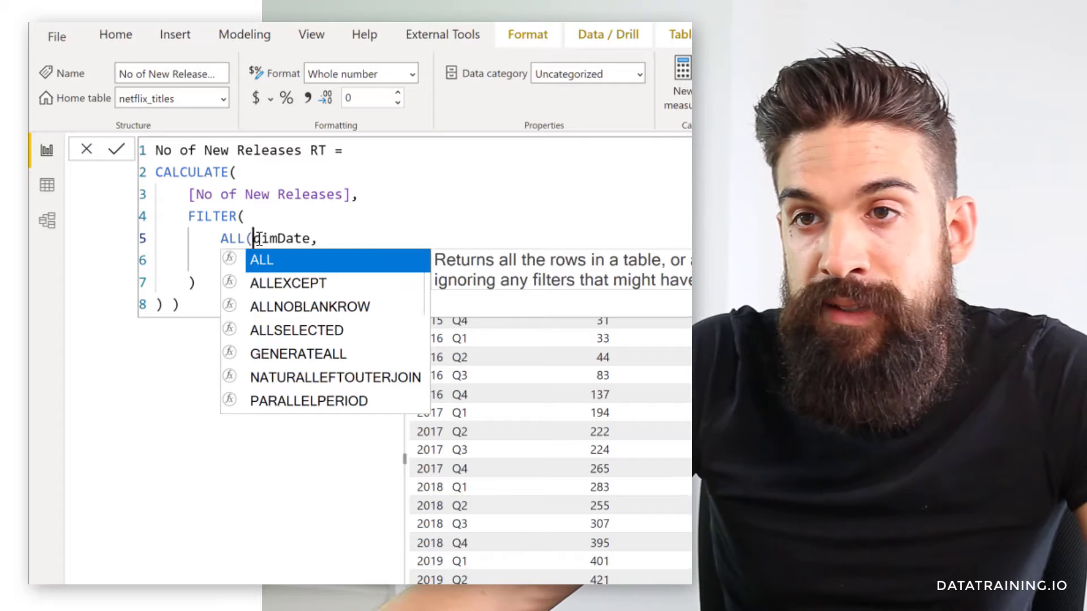
{"action": "key", "text": "Escape"}
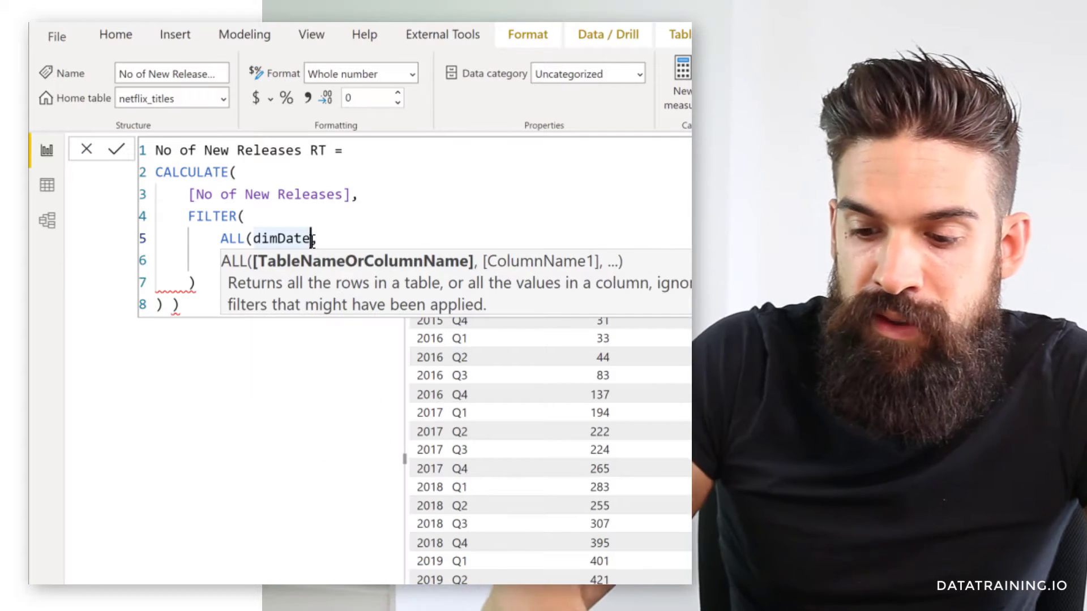
{"action": "type", "text": "),"}
Narrow the ALL argument in the RT measure to dimDate[Date] and commit the formula.
{"action": "left_click", "coordinate": [312, 240]}
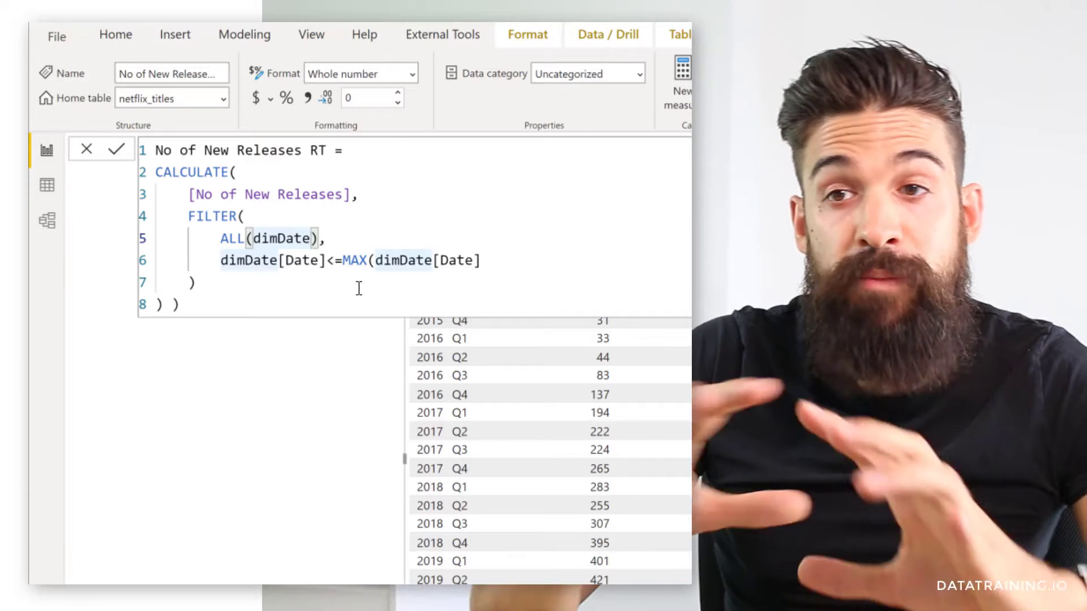
{"action": "type", "text": "["}
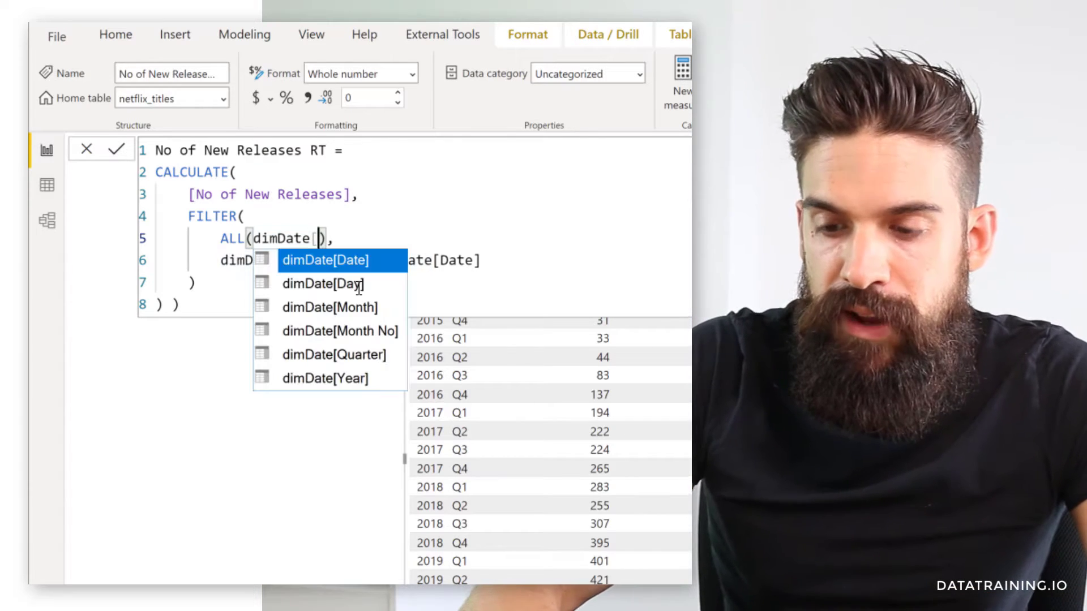
{"action": "key", "text": "Tab"}
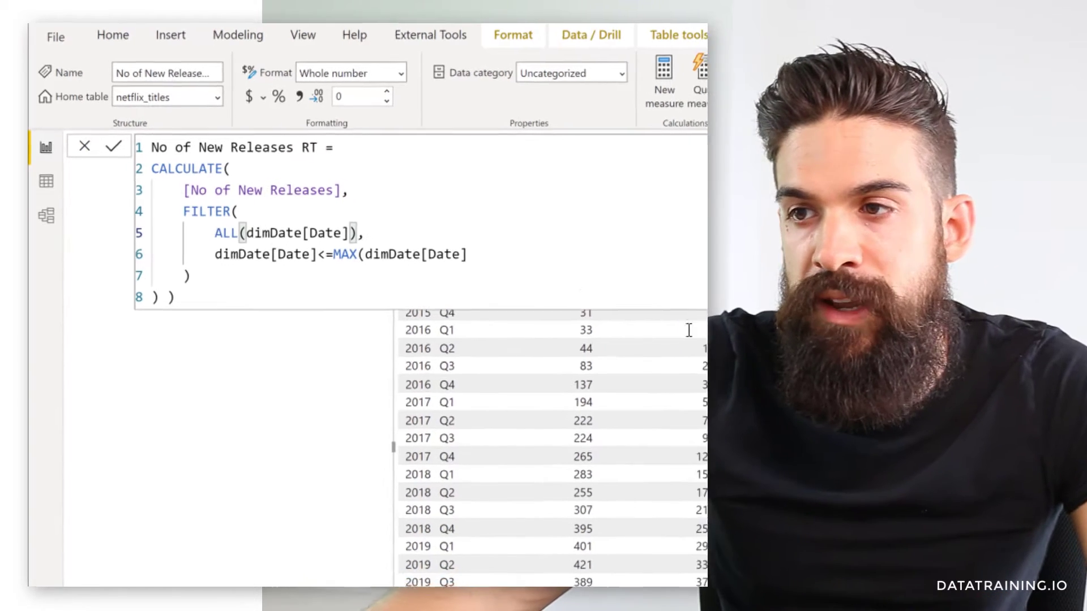
{"action": "key", "text": "Return"}
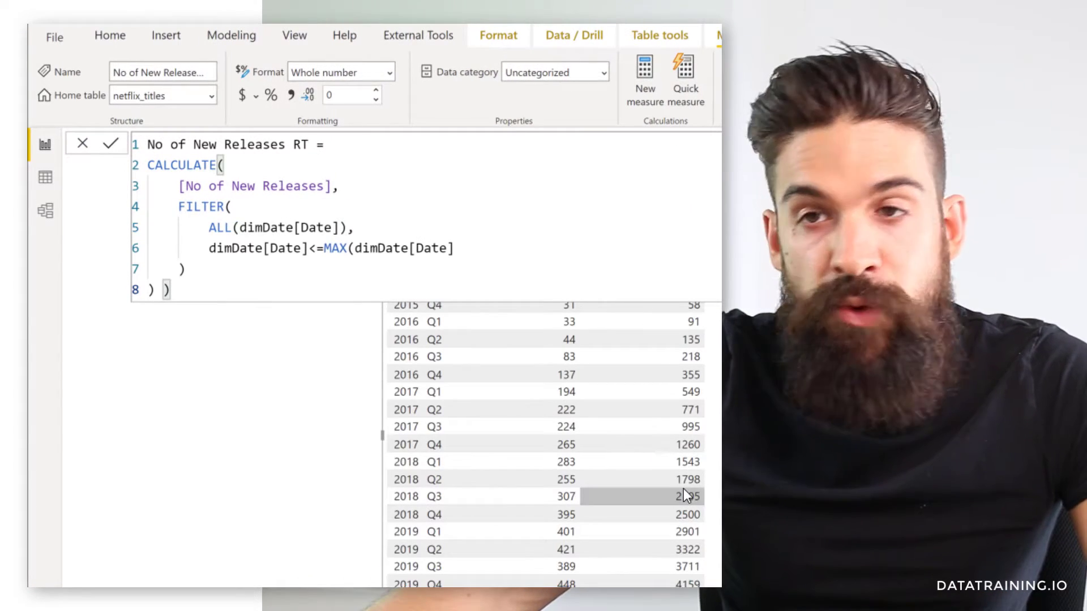
Switch to the data view and start a new calculated table named ALL Example.
{"action": "left_click", "coordinate": [47, 143]}
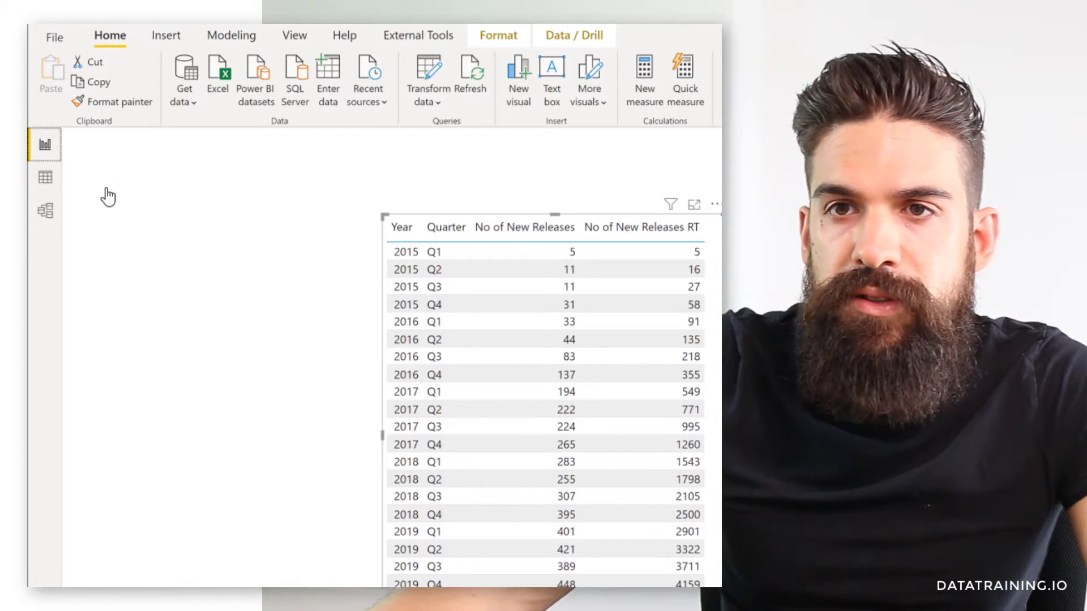
{"action": "left_click", "coordinate": [51, 180]}
{"action": "left_click", "coordinate": [110, 35]}
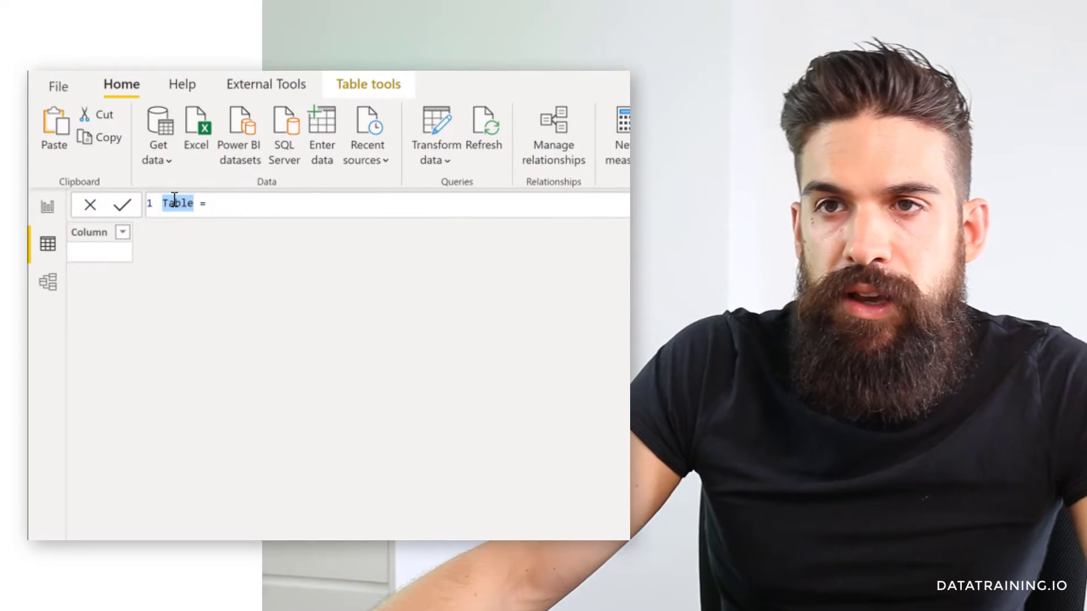
{"action": "type", "text": "ALL Exam"}
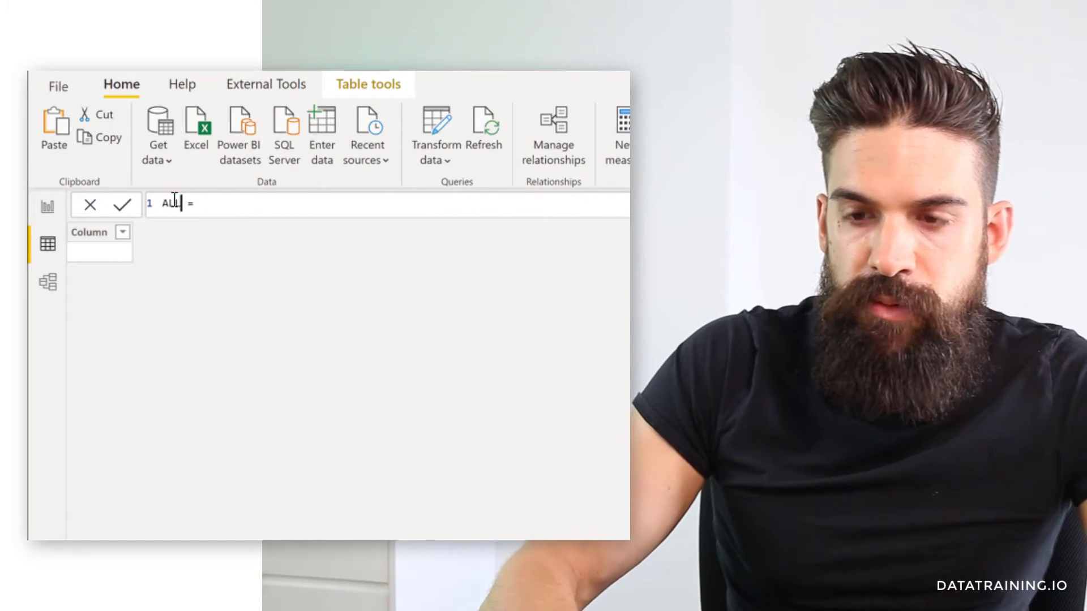
{"action": "type", "text": "ple"}
{"action": "key", "text": "End"}
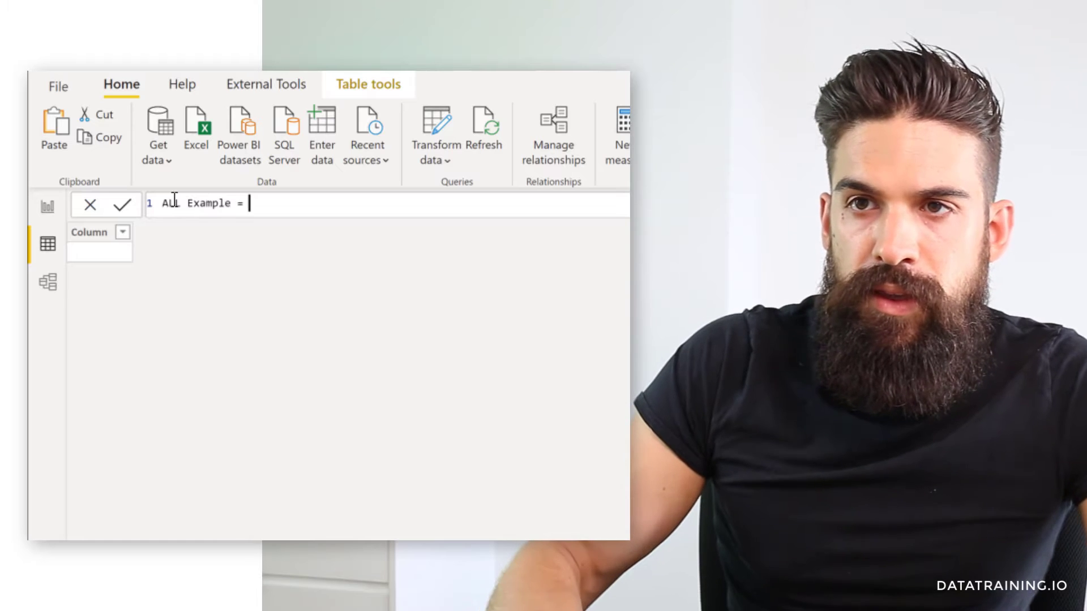
Define the ALL Example table as ALL(dimDate) and commit it.
{"action": "type", "text": "ALL"}
{"action": "type", "text": "(dimd"}
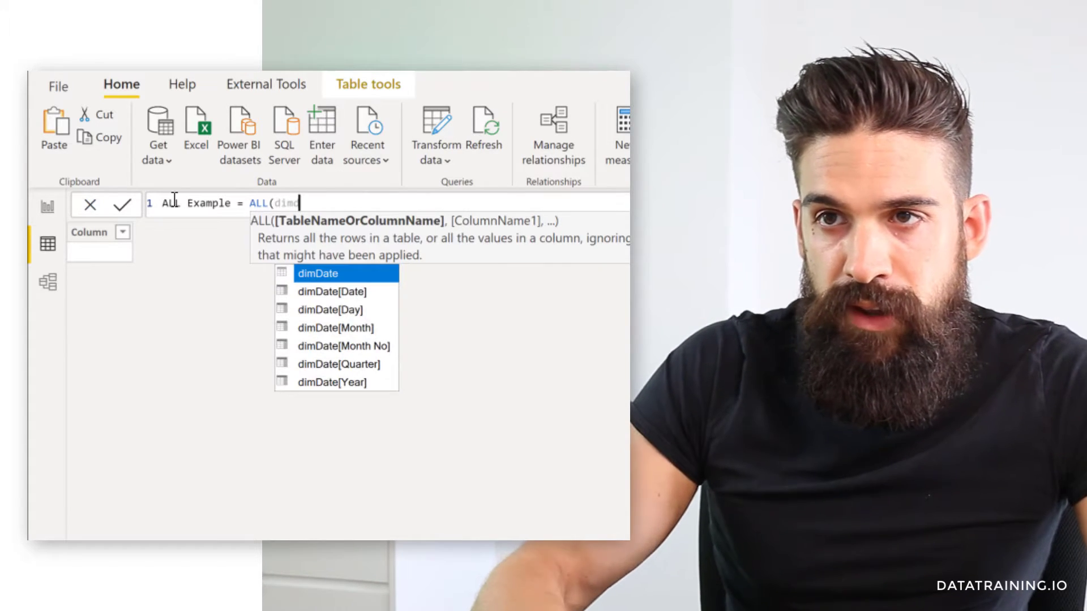
{"action": "key", "text": "Tab"}
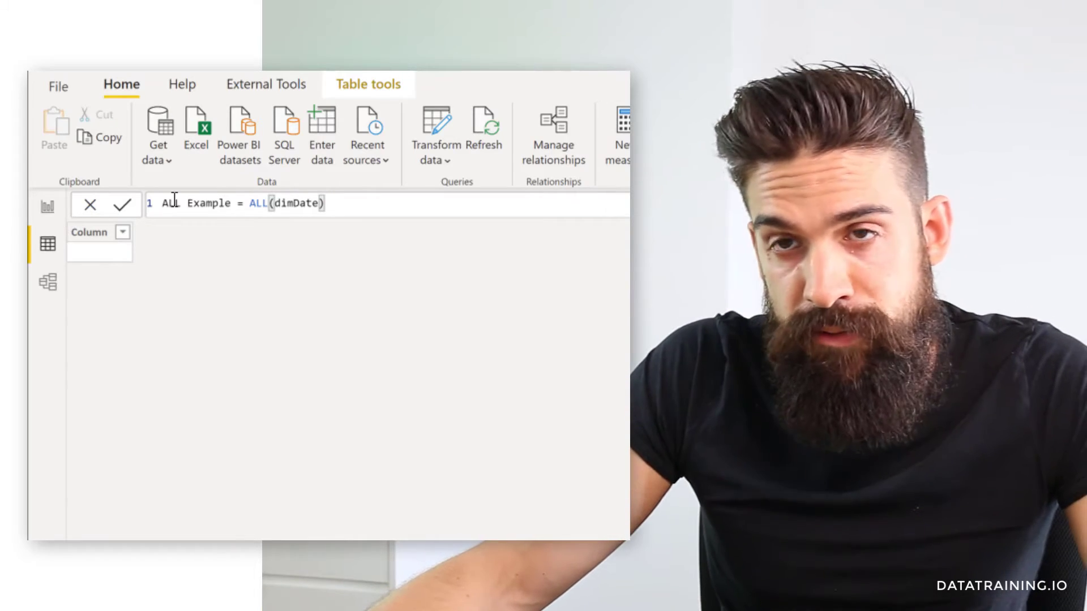
{"action": "key", "text": "Return"}
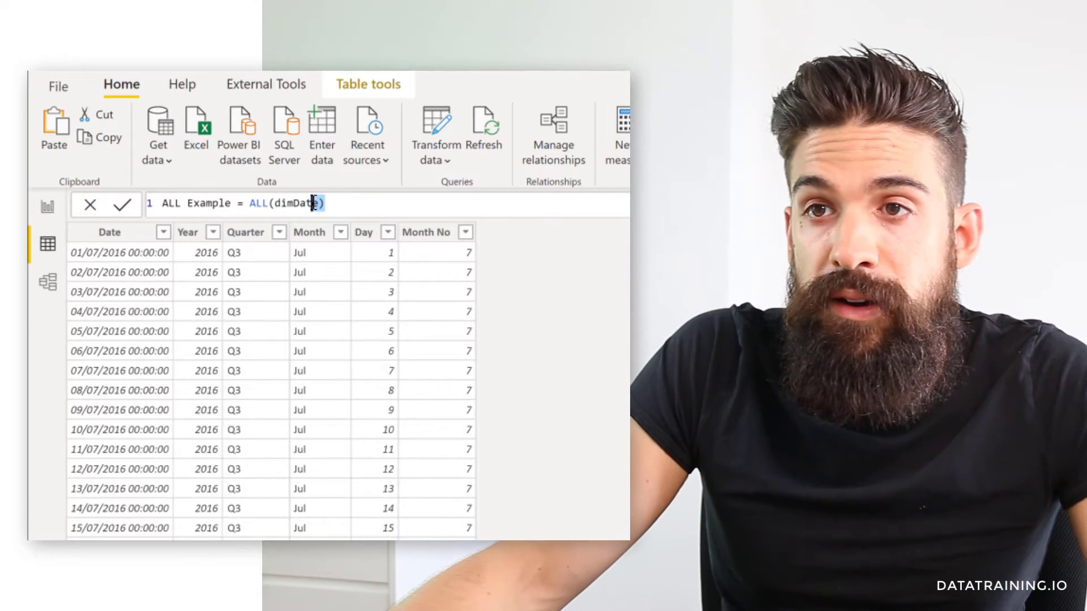
Change the ALL Example formula to ALL(dimDate[Date]) and commit it.
{"action": "key", "text": "BackSpace"}
{"action": "type", "text": "[Date]"}
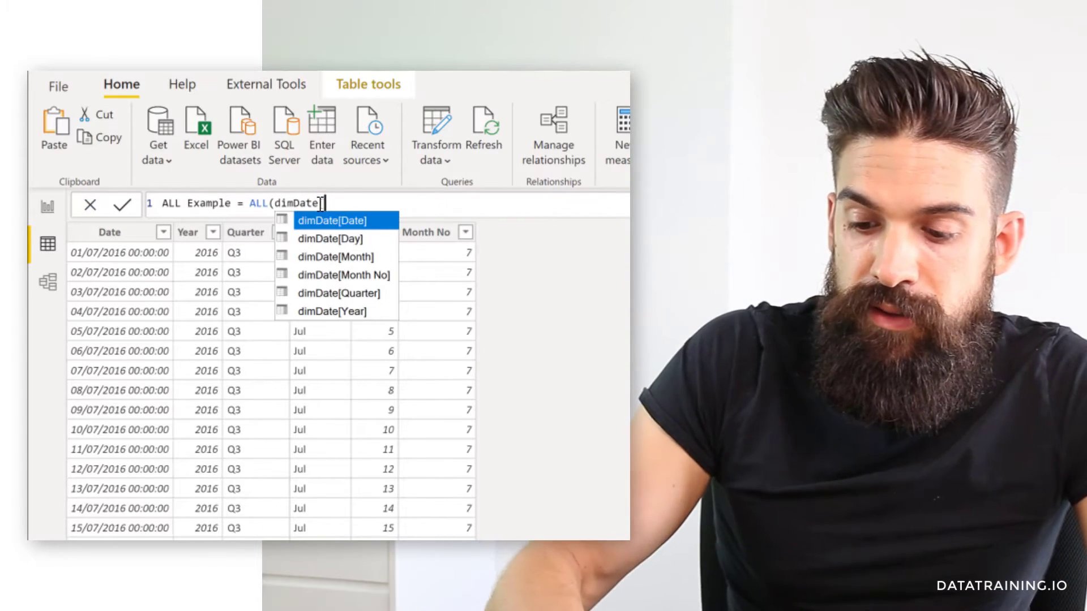
{"action": "key", "text": "Tab"}
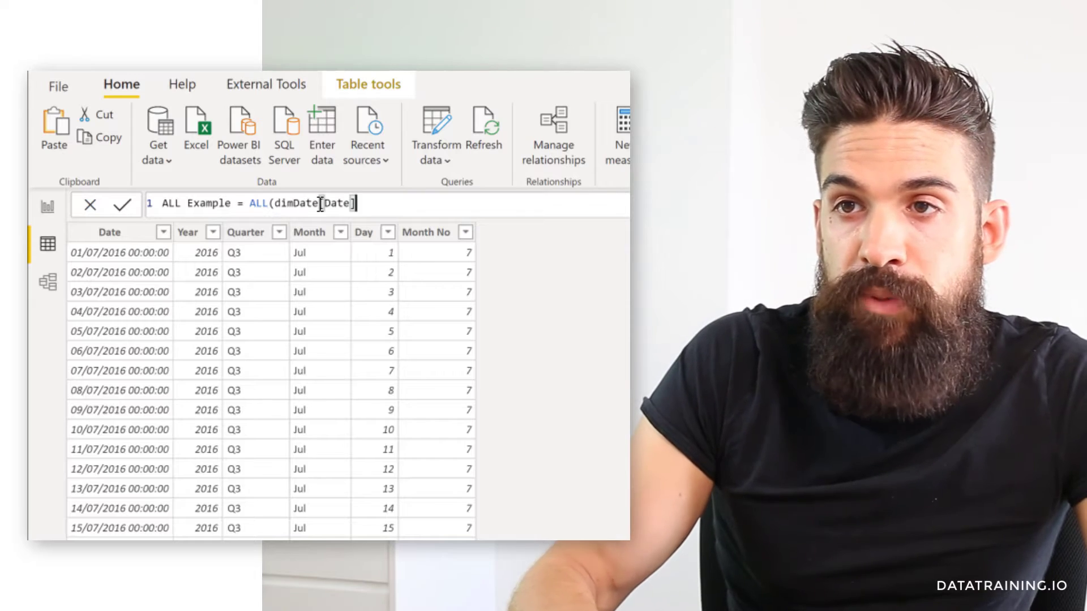
{"action": "type", "text": ")"}
{"action": "key", "text": "Return"}
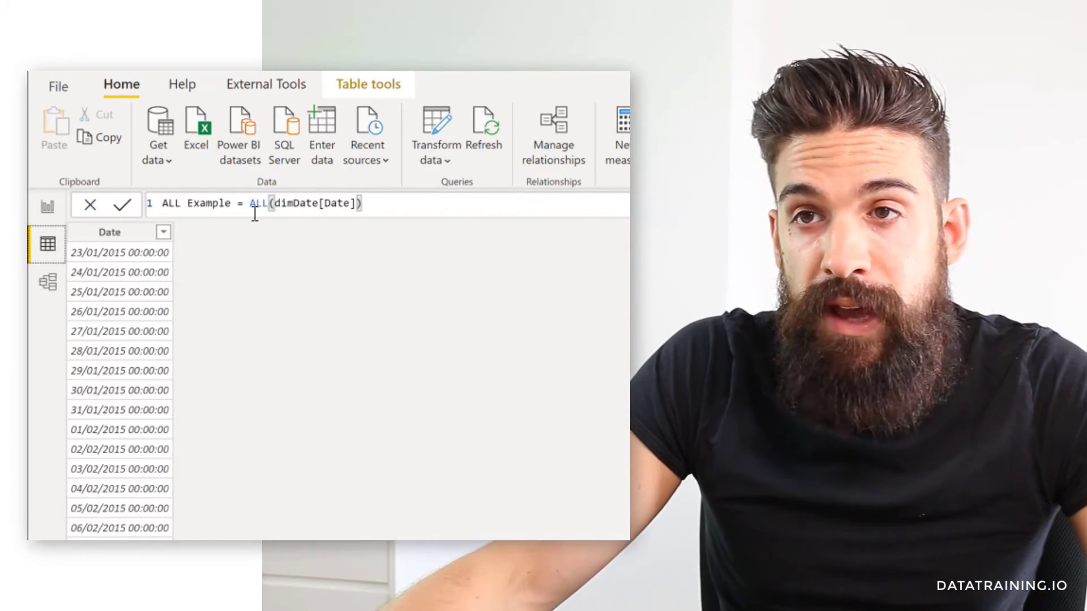
Return to the report view and declare a variable named PeriodFilter above CALCULATE in the No of New Releases RT measure.
{"action": "left_click", "coordinate": [48, 210]}
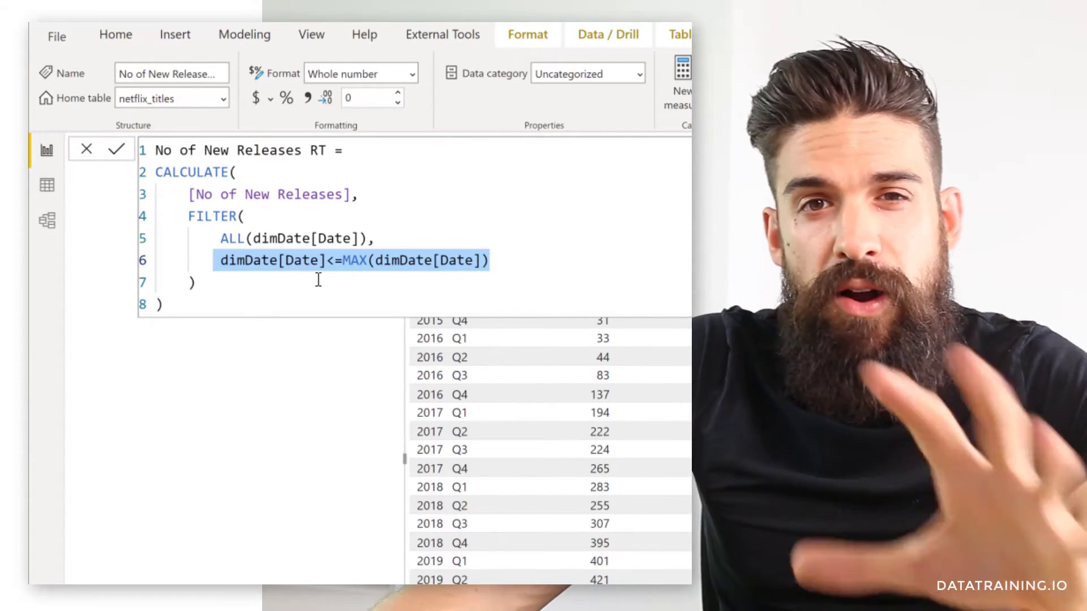
{"action": "left_click", "coordinate": [344, 262]}
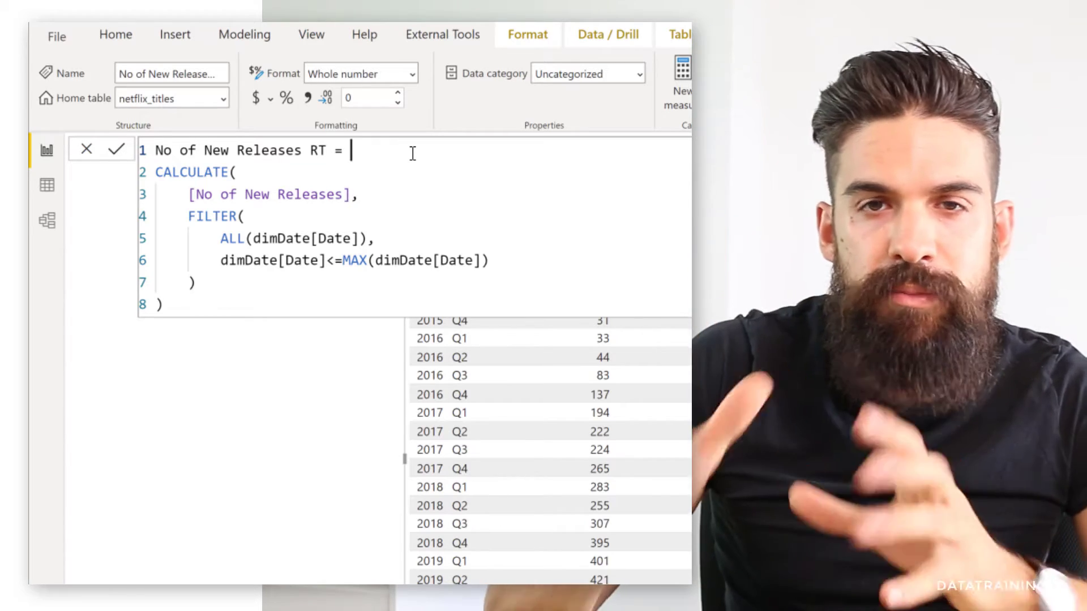
{"action": "left_click", "coordinate": [413, 154]}
{"action": "key", "text": "Return"}
{"action": "type", "text": "VAR"}
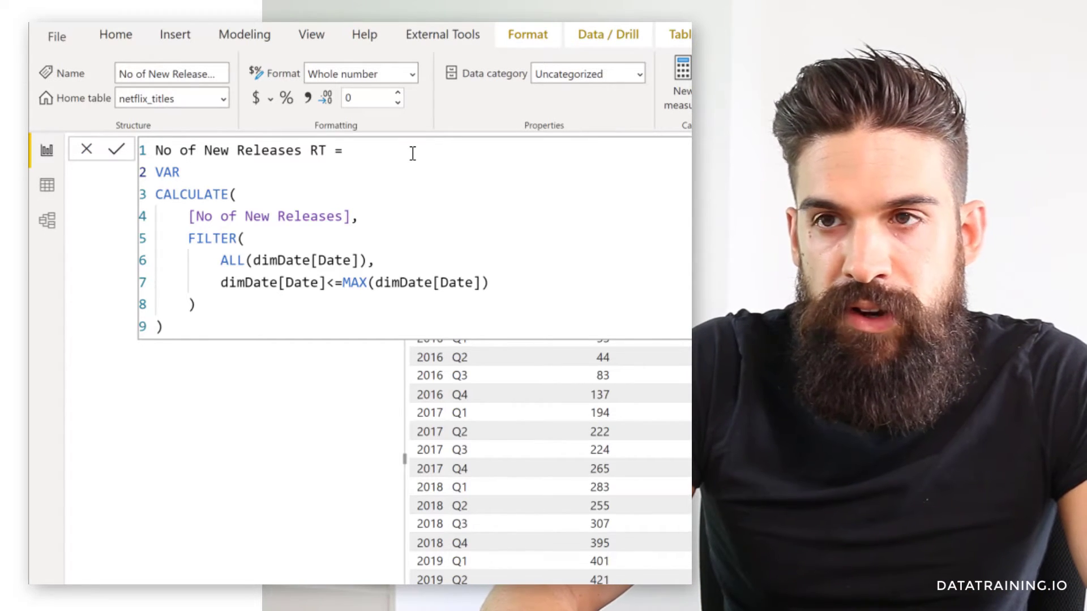
{"action": "type", "text": "PeriodF"}
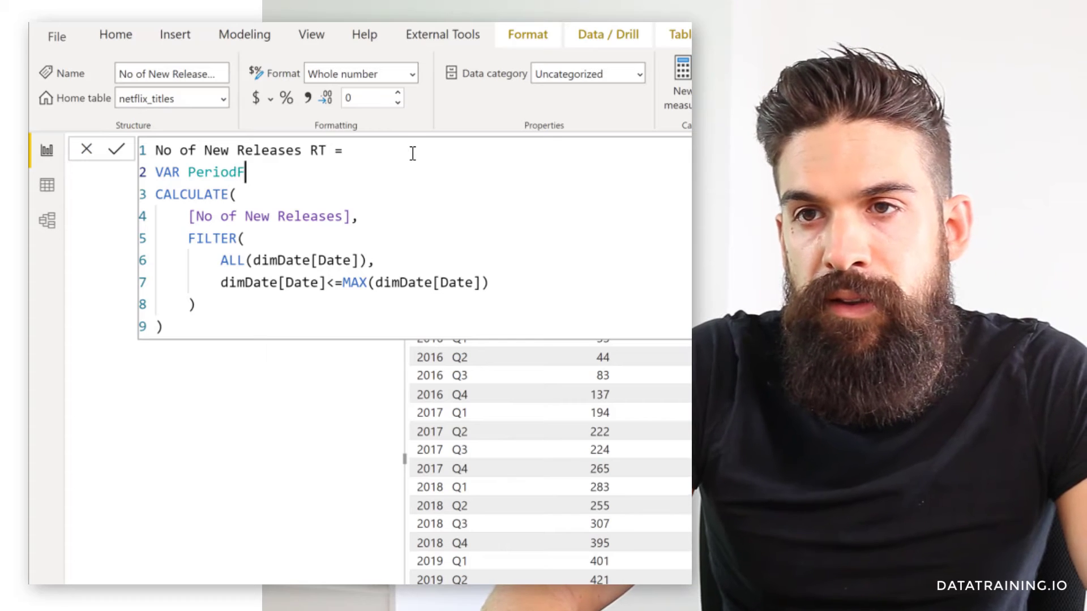
{"action": "type", "text": "ilter ="}
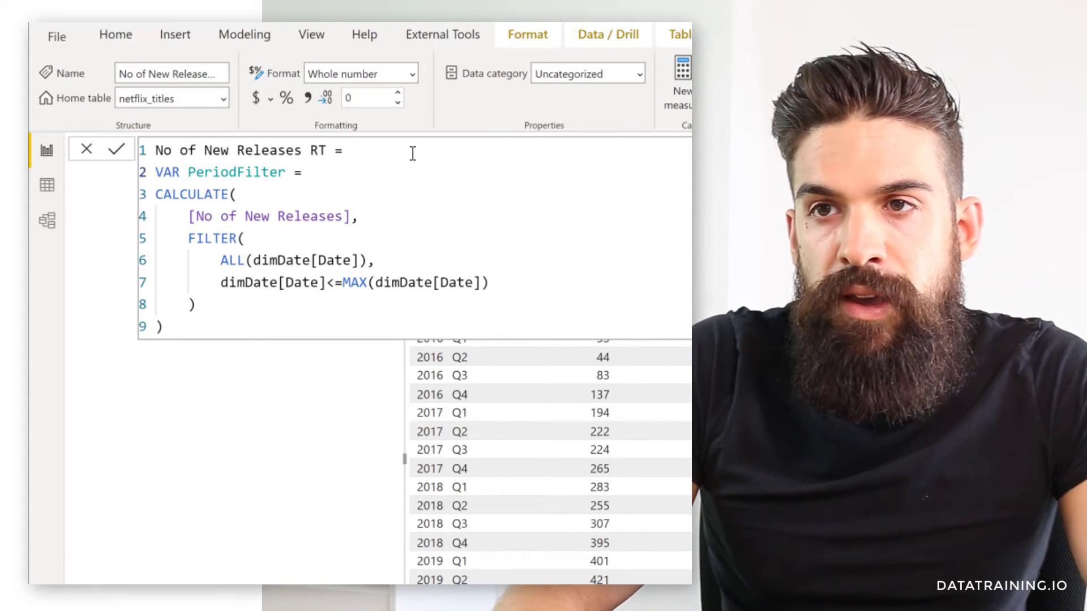
Move the whole FILTER expression out of CALCULATE and make it the definition of the PeriodFilter variable.
{"action": "left_click_drag", "start_coordinate": [213, 306], "coordinate": [166, 239]}
{"action": "key", "text": "ctrl+x"}
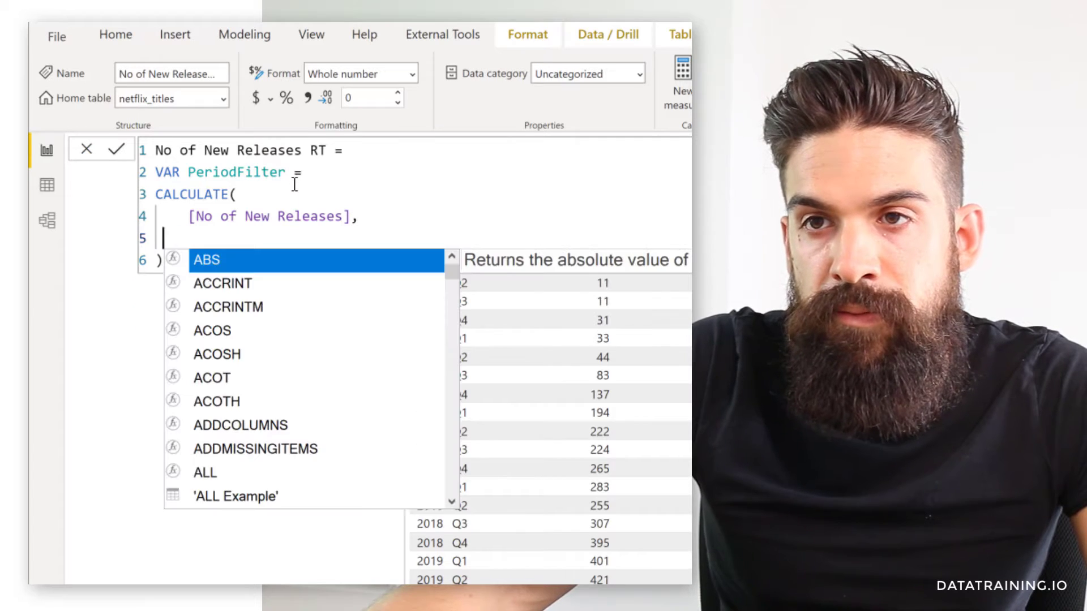
{"action": "key", "text": "Escape"}
{"action": "left_click", "coordinate": [313, 171]}
{"action": "key", "text": "Return"}
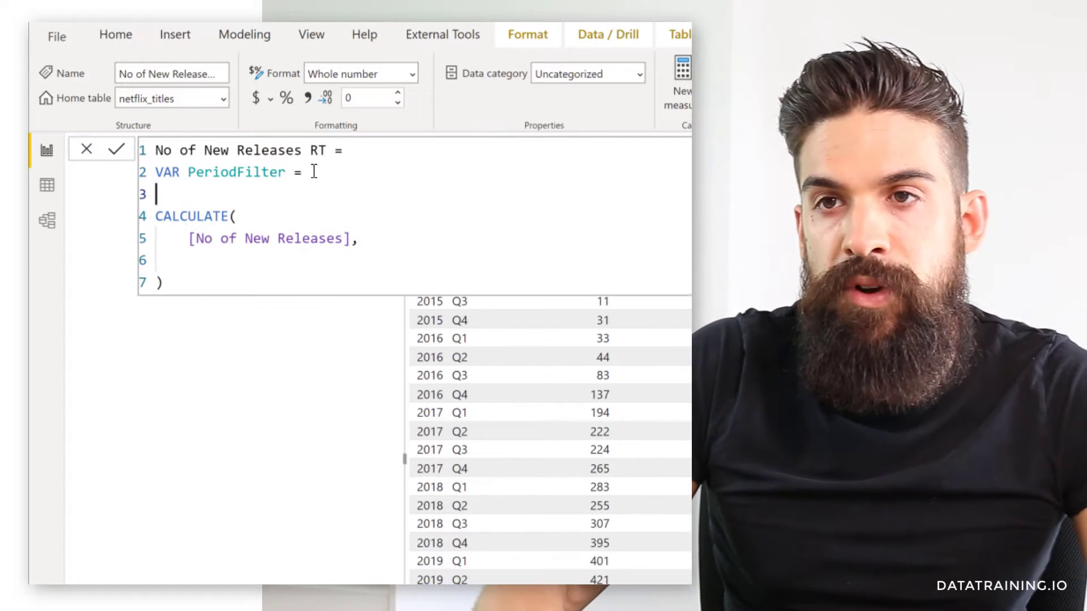
{"action": "key", "text": "ctrl+v"}
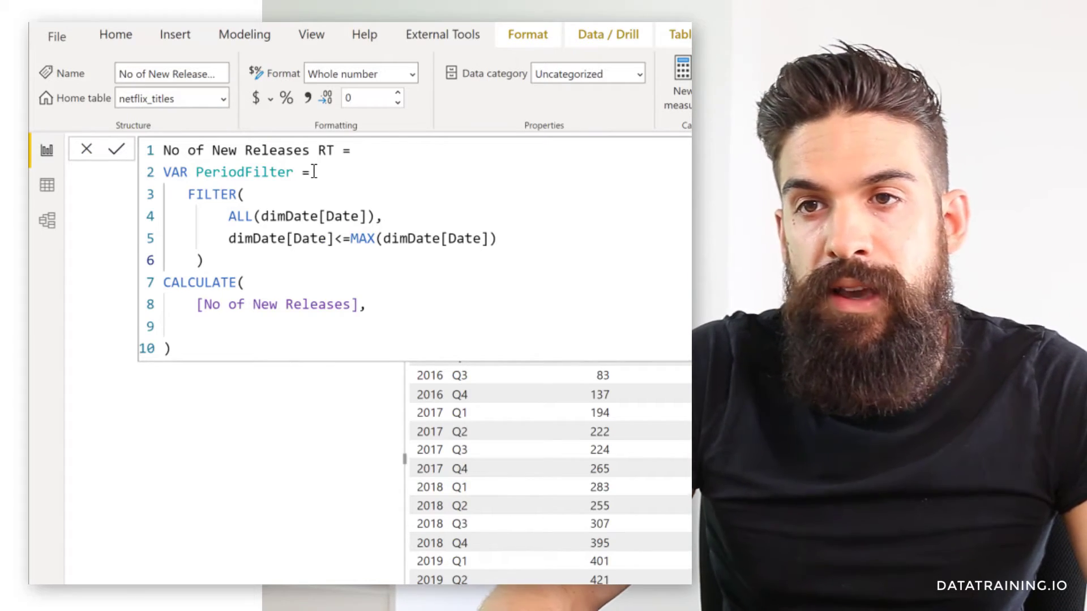
Declare a second variable named Result directly before the CALCULATE expression and indent that expression beneath it.
{"action": "key", "text": "Return"}
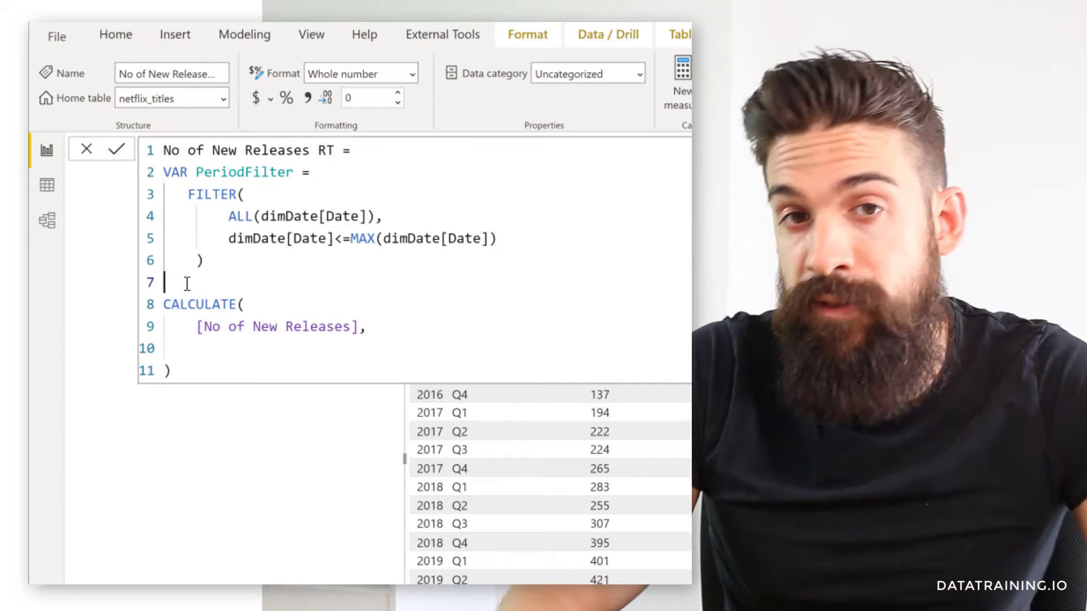
{"action": "type", "text": "VAR"}
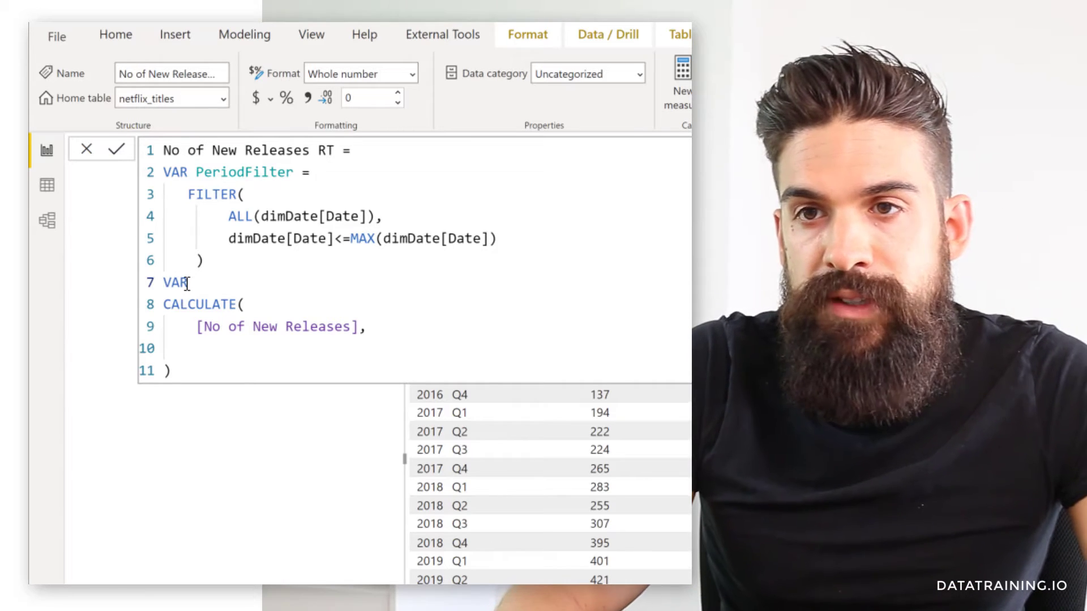
{"action": "type", "text": " Re"}
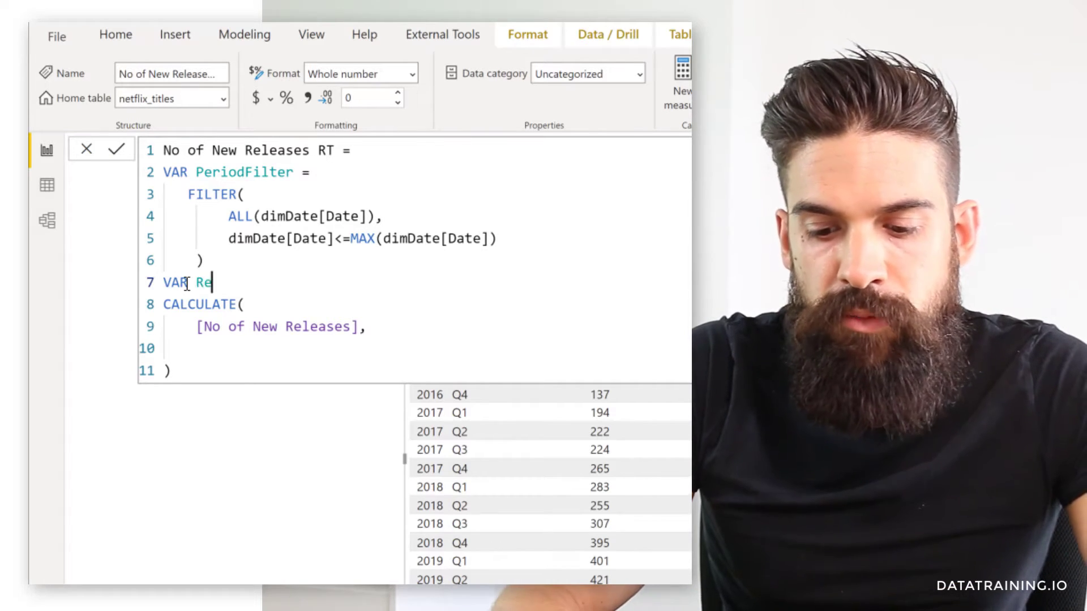
{"action": "type", "text": "sult ="}
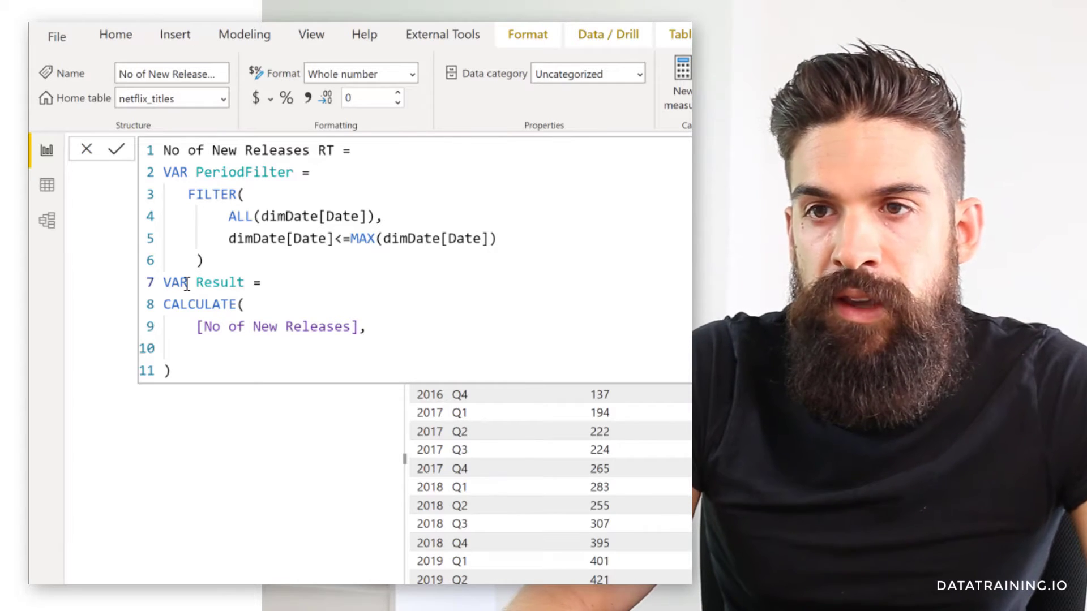
{"action": "key", "text": "Return"}
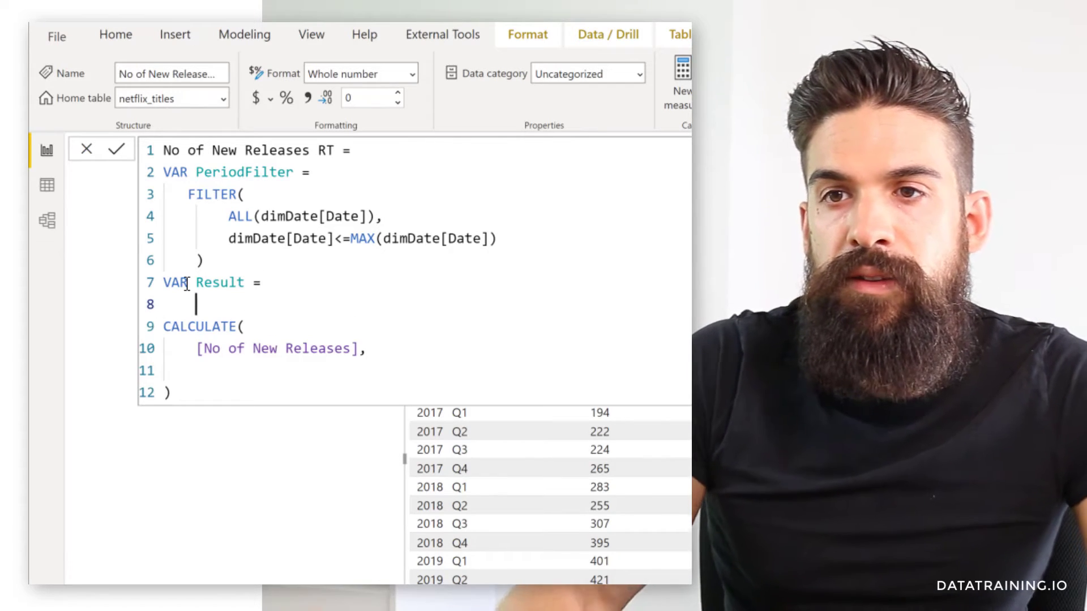
{"action": "left_click_drag", "start_coordinate": [192, 393], "coordinate": [159, 338]}
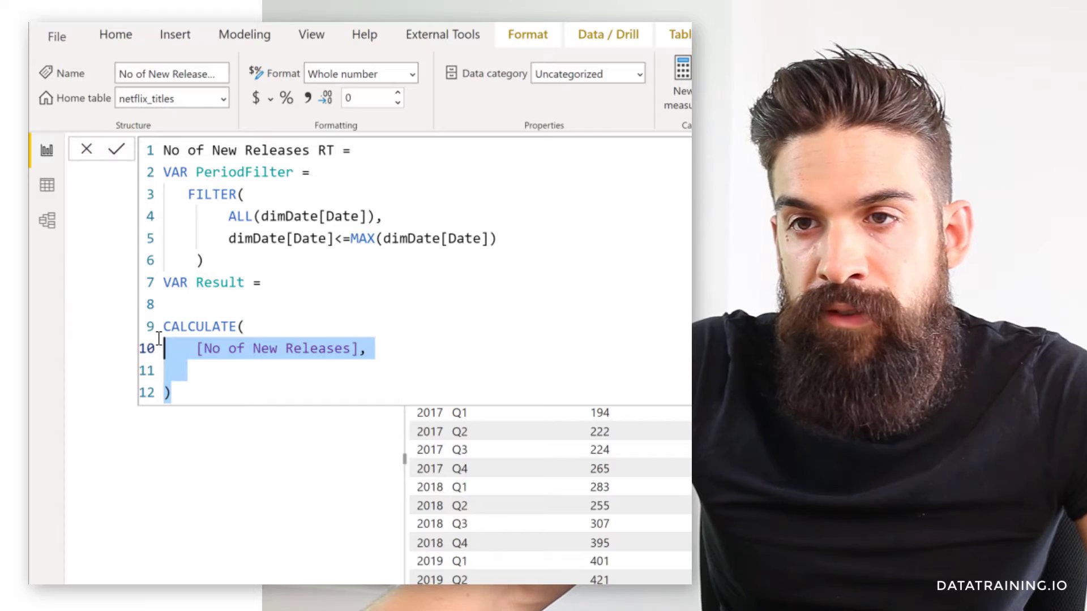
{"action": "left_click", "coordinate": [179, 311]}
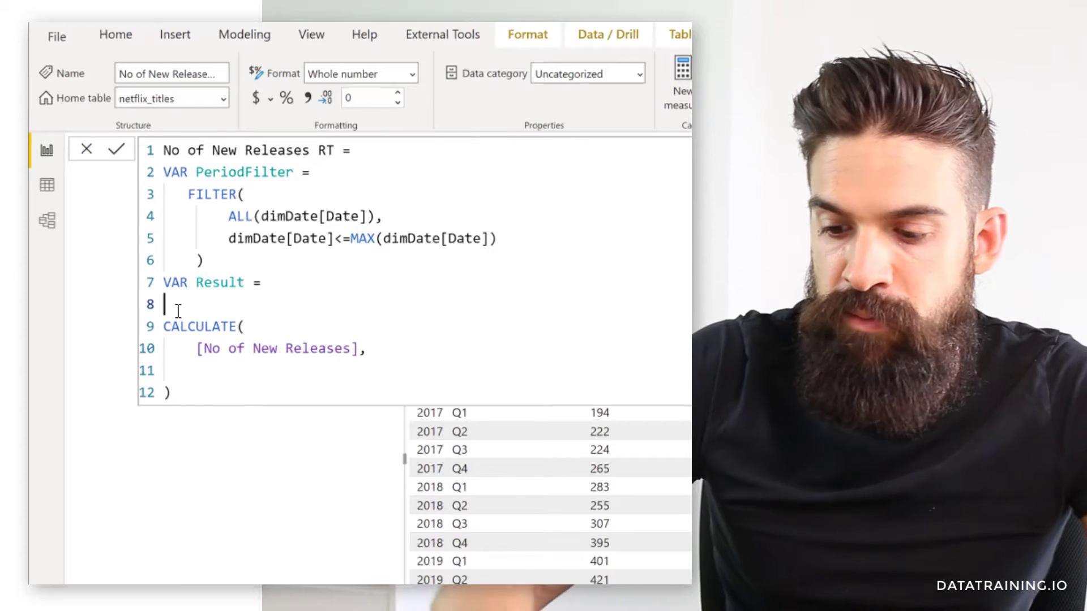
{"action": "key", "text": "BackSpace"}
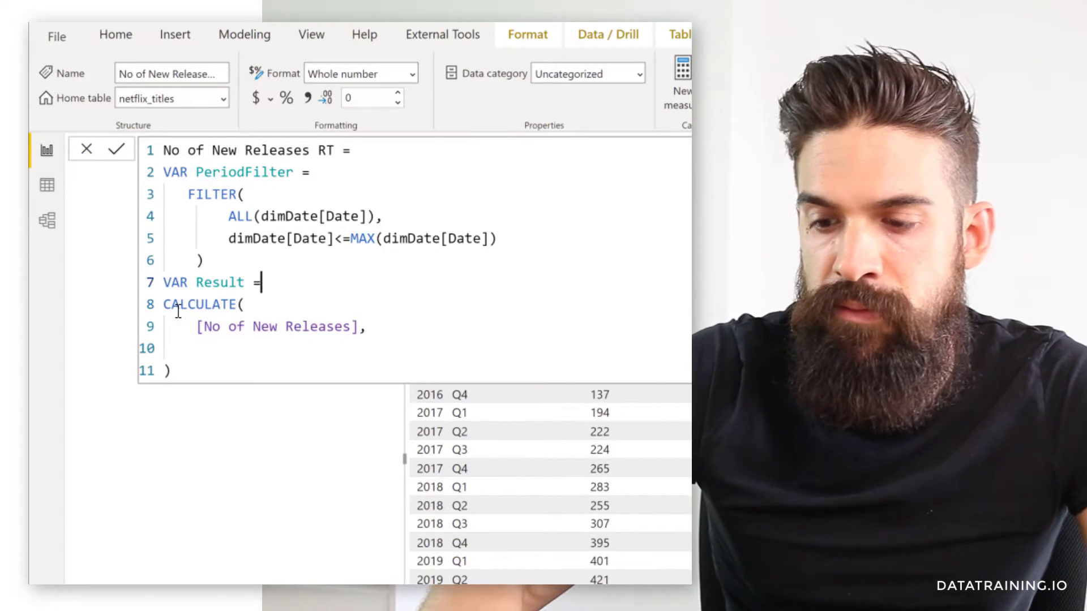
{"action": "left_click_drag", "start_coordinate": [203, 380], "coordinate": [172, 316]}
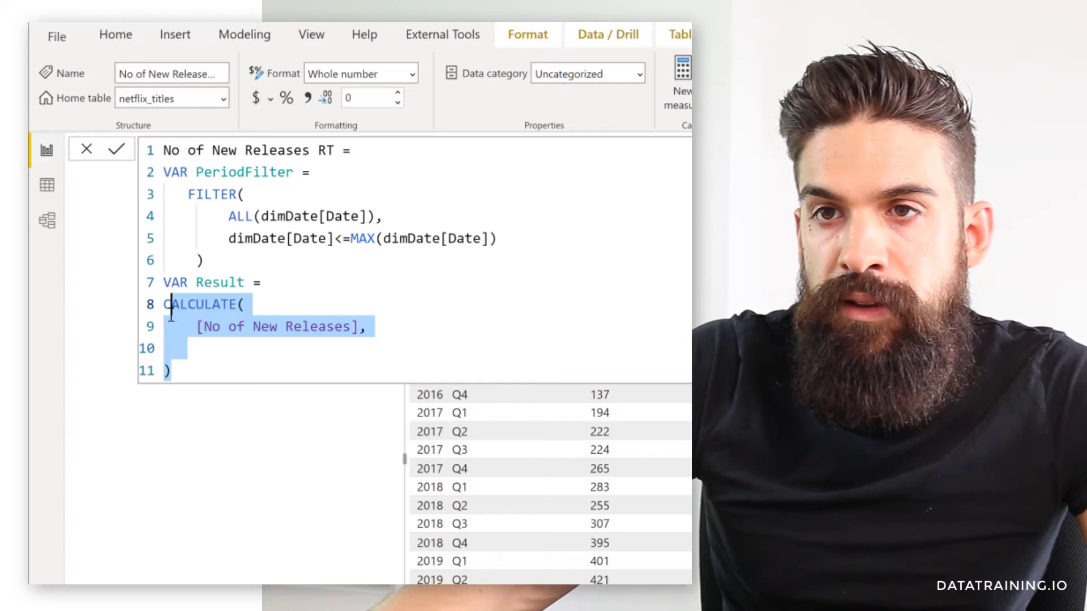
{"action": "key", "text": "Tab"}
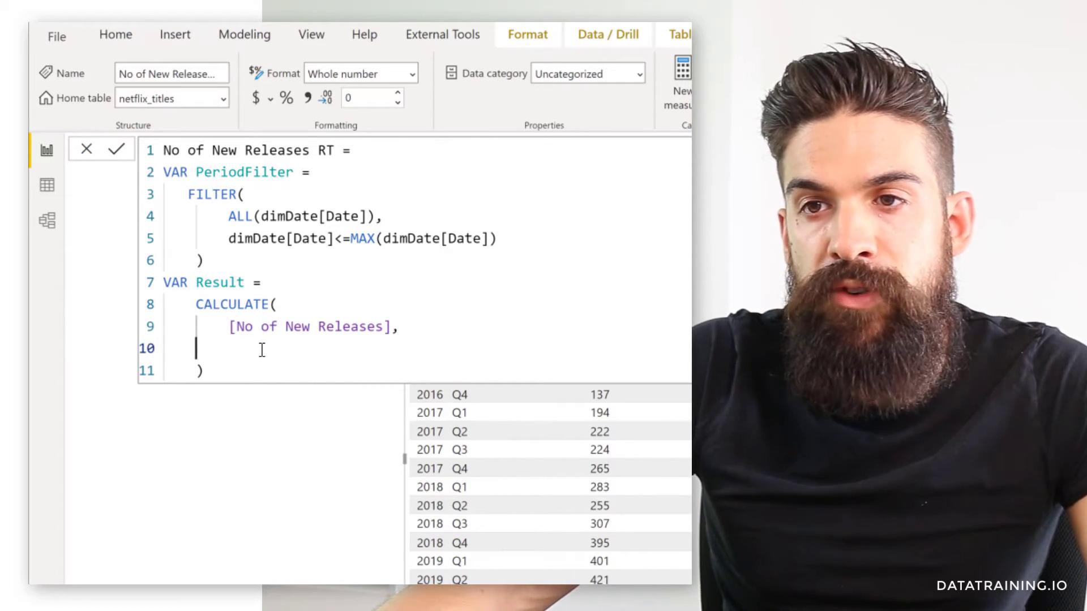
Insert the PeriodFilter variable as the filter argument of CALCULATE, below [No of New Releases].
{"action": "double_click", "coordinate": [252, 172]}
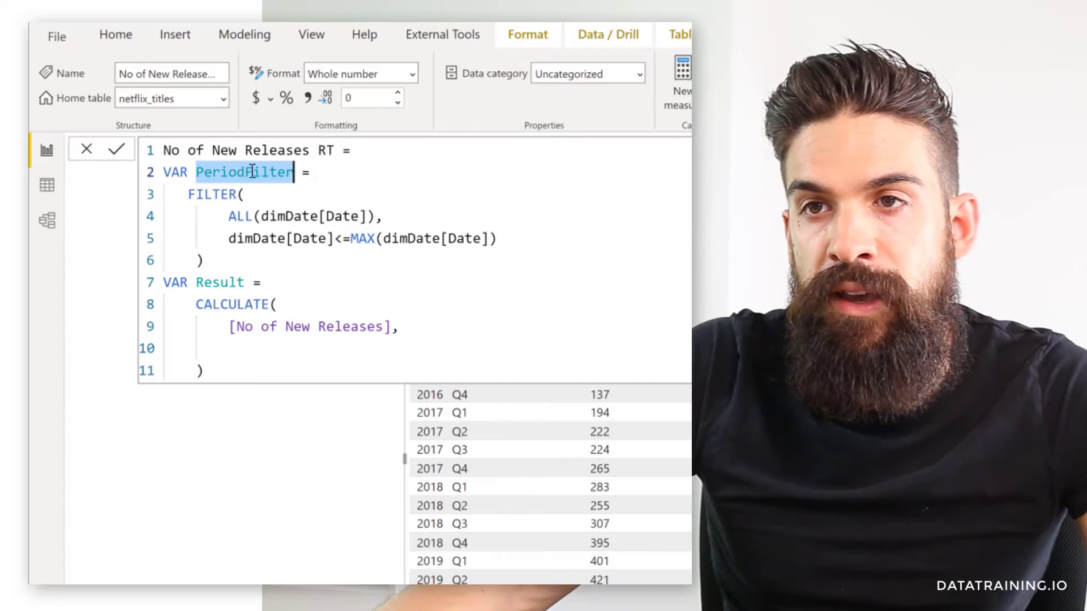
{"action": "left_click", "coordinate": [266, 343]}
{"action": "key", "text": "ctrl+v"}
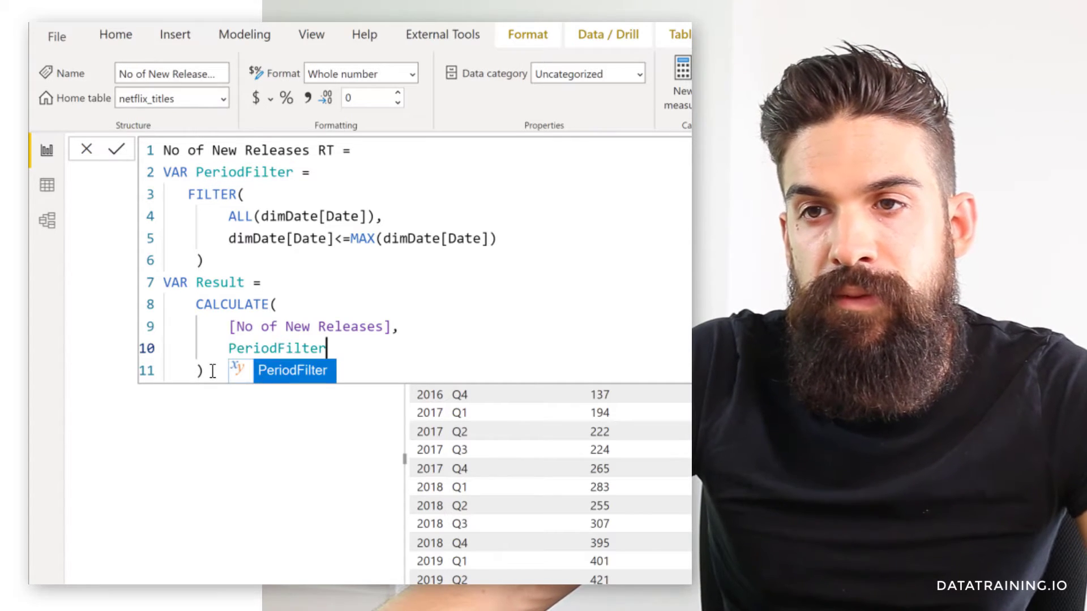
End the measure with RETURN Result on new lines after CALCULATE and commit the formula.
{"action": "left_click", "coordinate": [216, 371]}
{"action": "key", "text": "Return"}
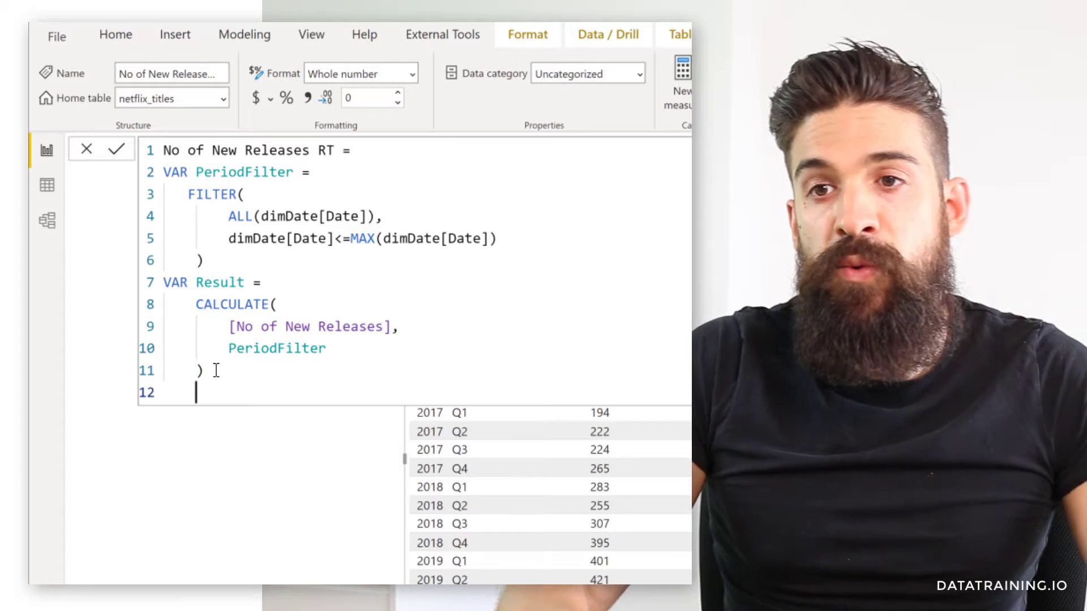
{"action": "type", "text": "R"}
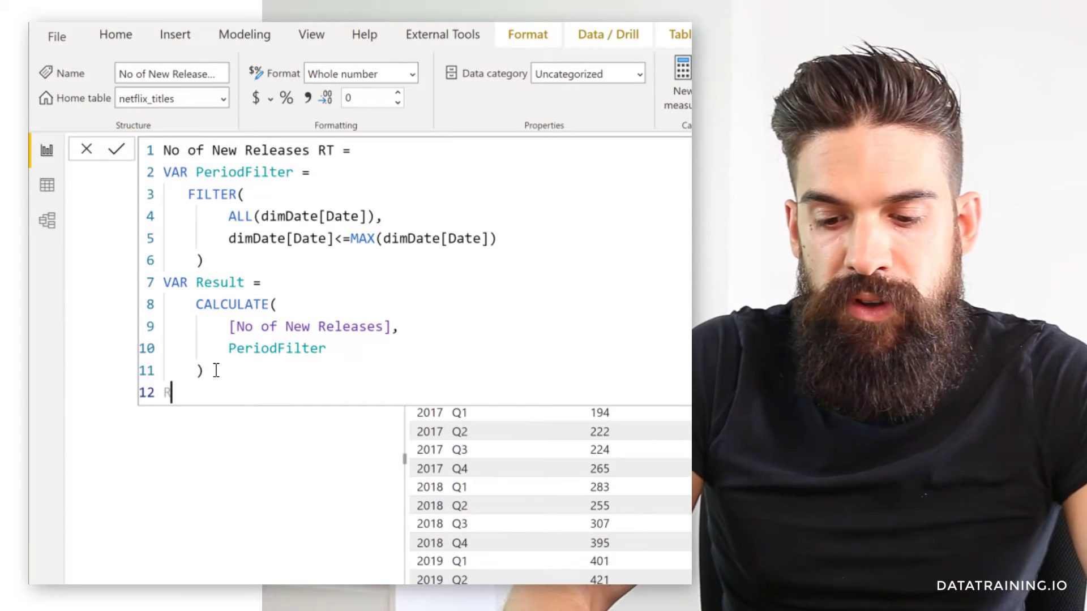
{"action": "type", "text": "eTURN"}
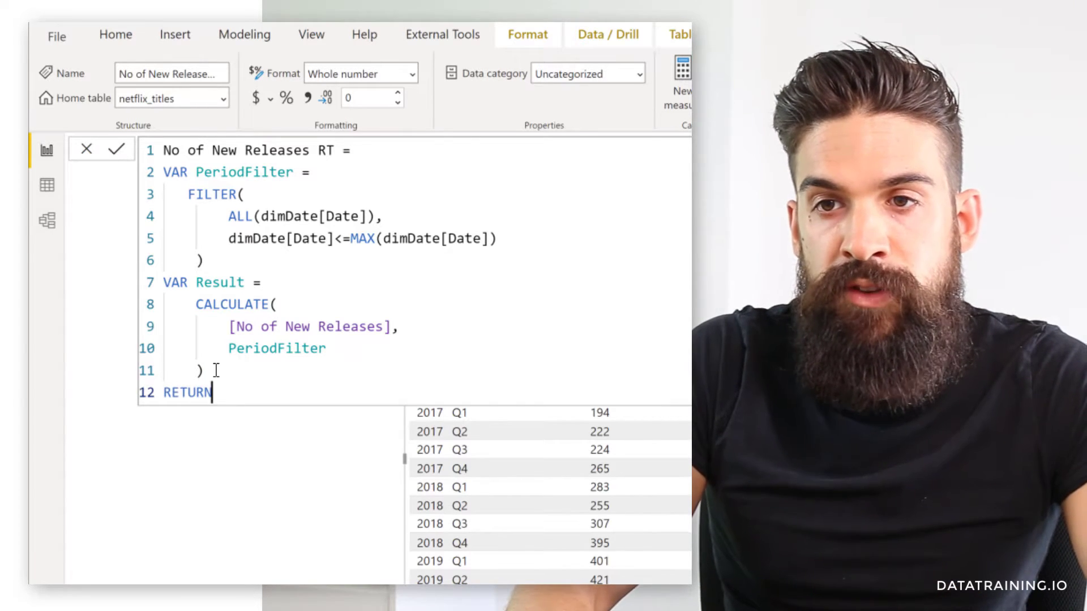
{"action": "key", "text": "Return"}
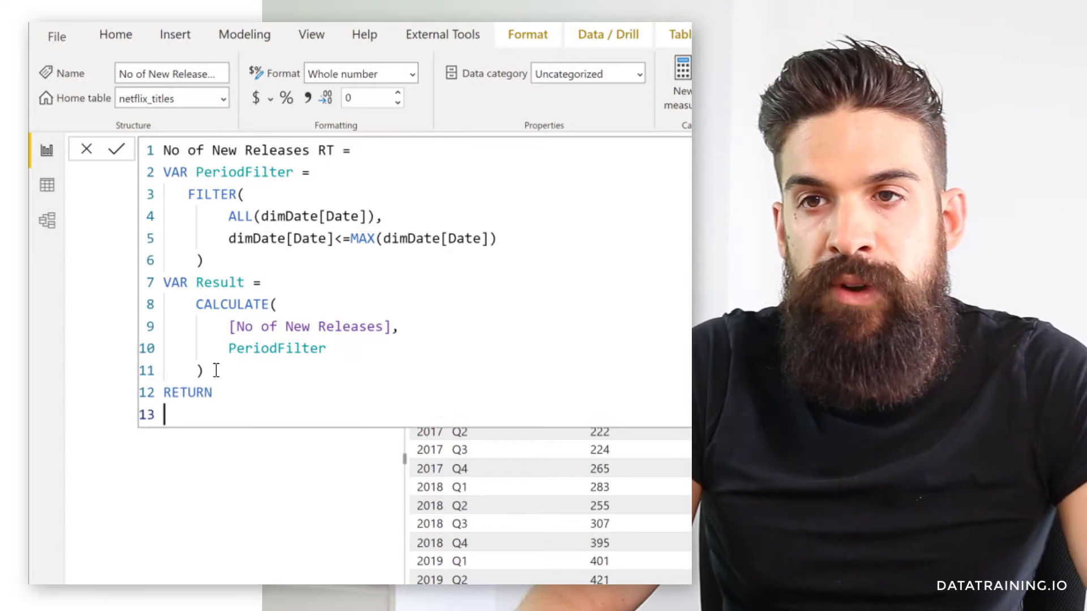
{"action": "type", "text": "Result"}
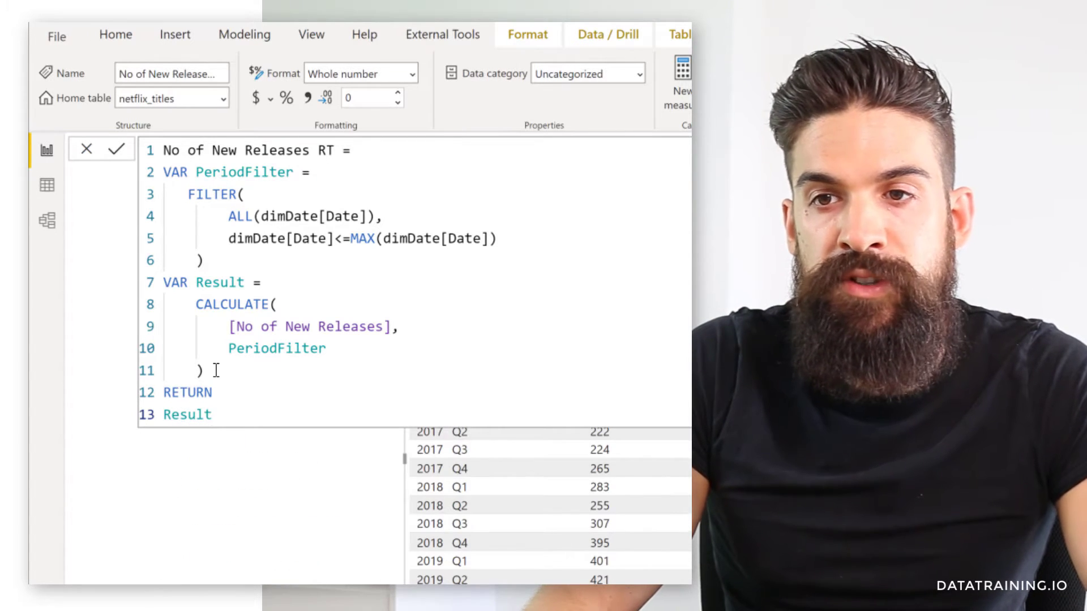
{"action": "double_click", "coordinate": [231, 386]}
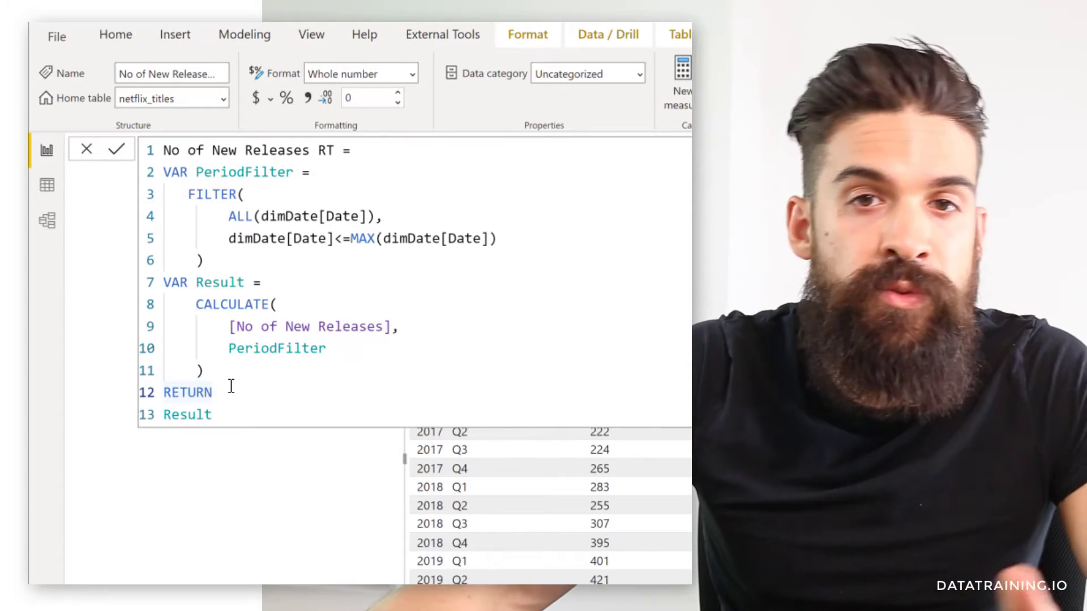
{"action": "key", "text": "Return"}
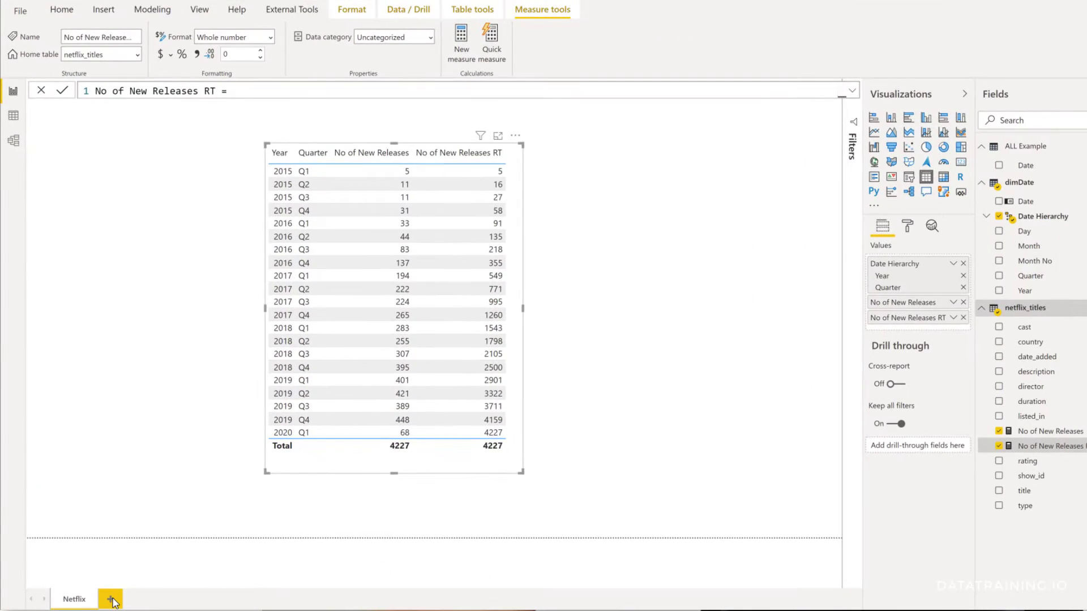
Add a new report page with a line chart, enlarge the chart and place it around the middle of the canvas.
{"action": "left_click", "coordinate": [112, 600]}
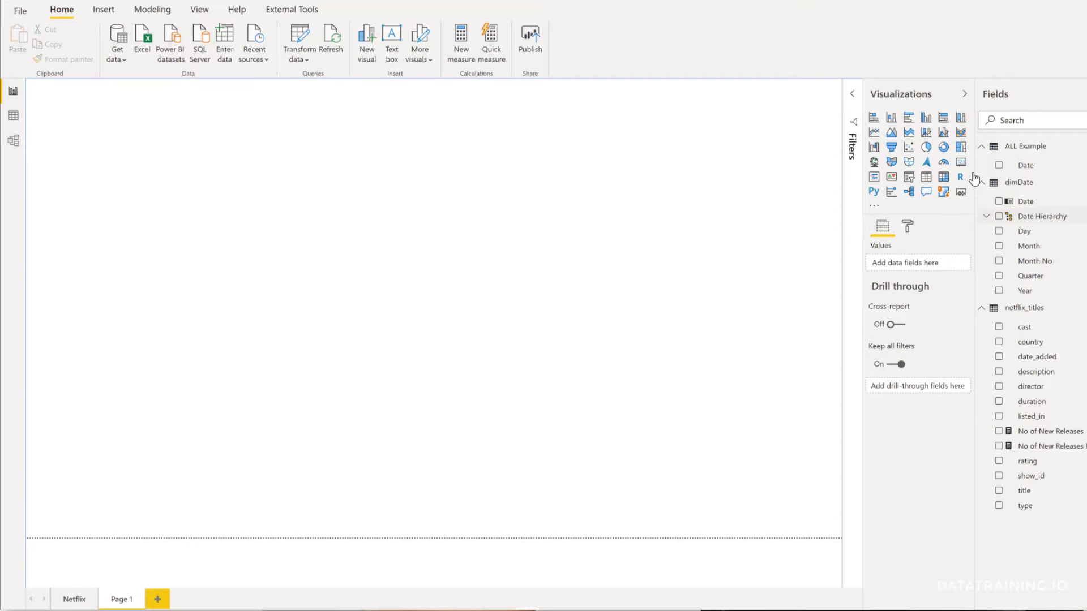
{"action": "left_click", "coordinate": [873, 132]}
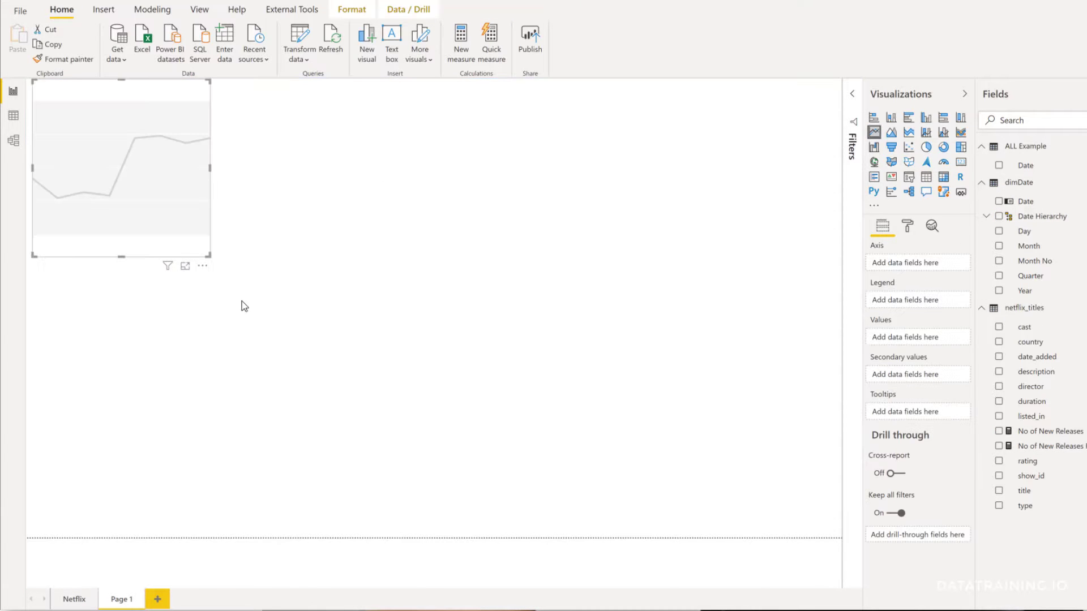
{"action": "left_click_drag", "start_coordinate": [208, 255], "coordinate": [432, 374]}
{"action": "left_click_drag", "start_coordinate": [271, 120], "coordinate": [476, 231]}
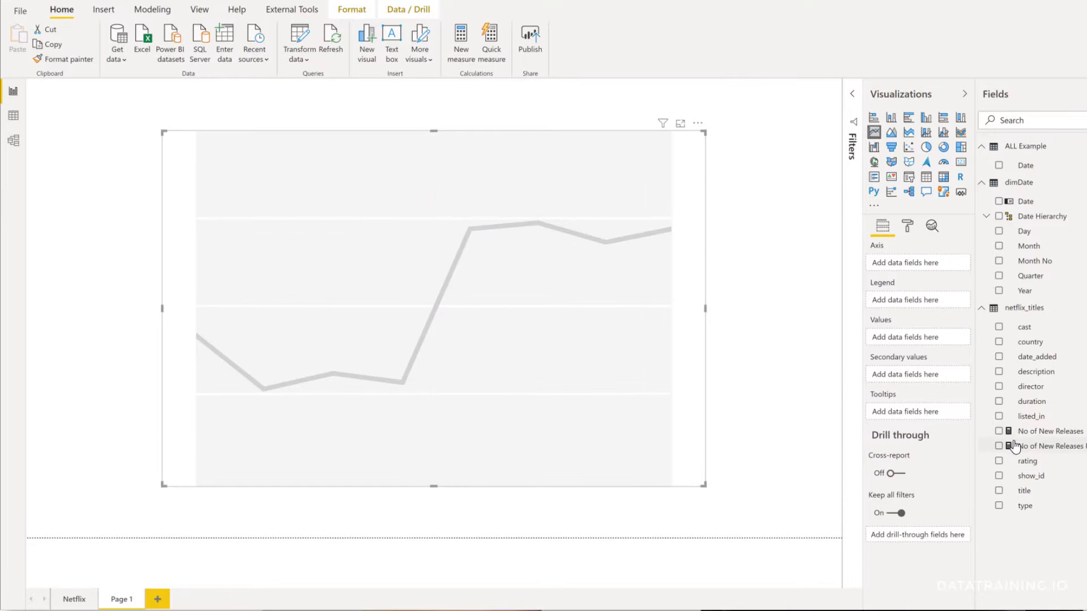
Plot No of New Releases RT by Date Hierarchy, remove the Day and Month levels, and expand the chart down to Quarter.
{"action": "left_click", "coordinate": [803, 535]}
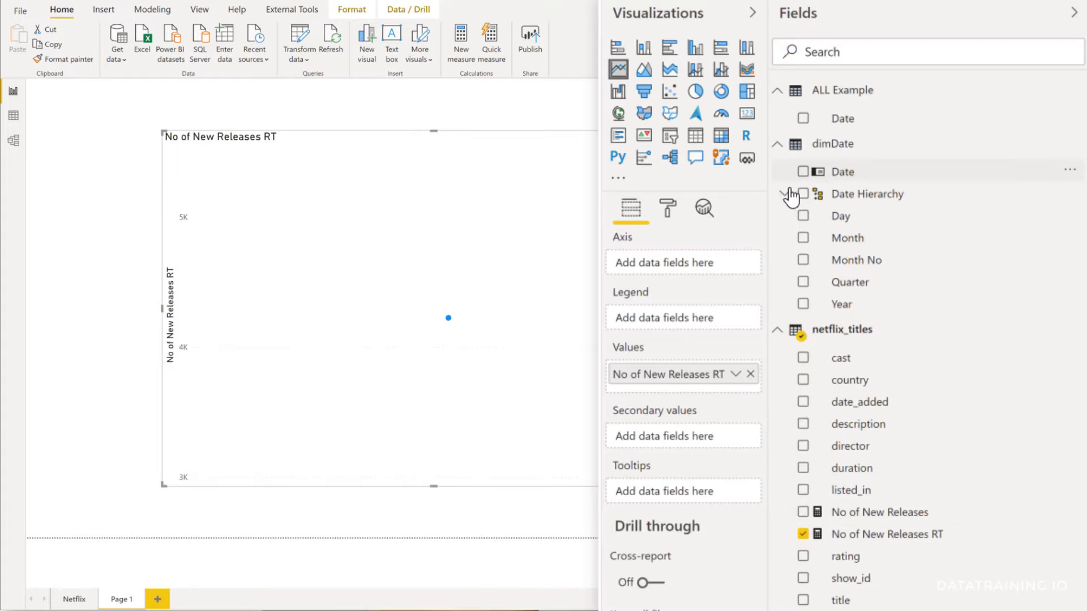
{"action": "left_click", "coordinate": [807, 194]}
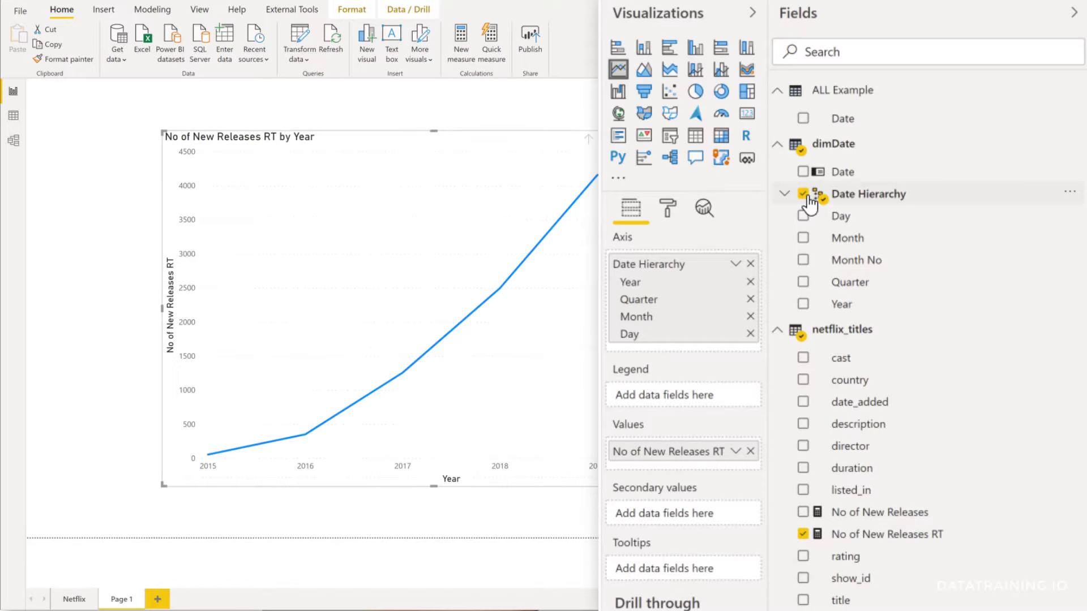
{"action": "left_click", "coordinate": [750, 334]}
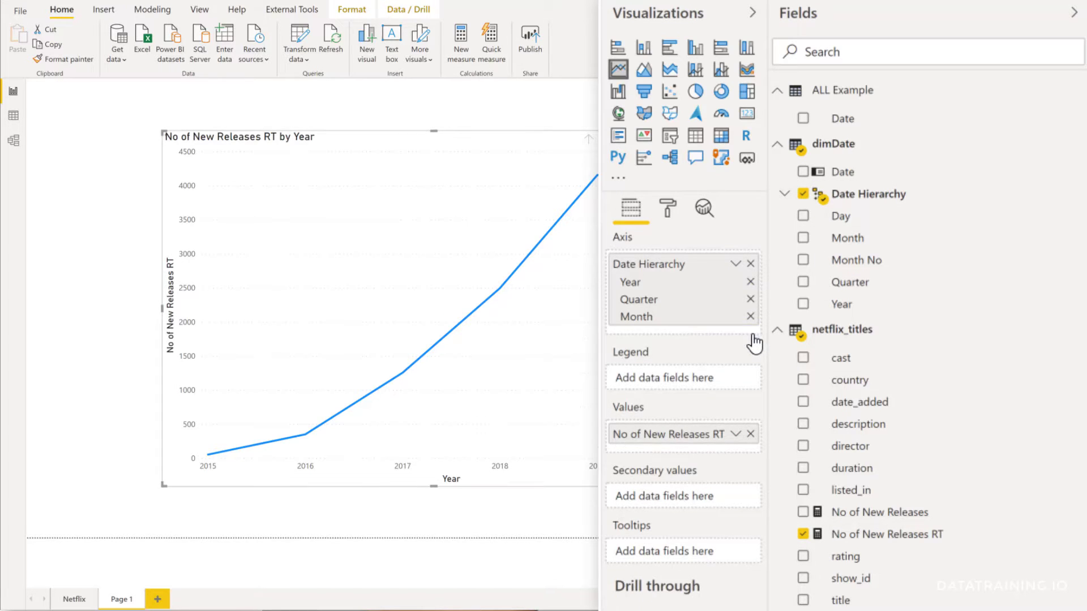
{"action": "left_click", "coordinate": [751, 317]}
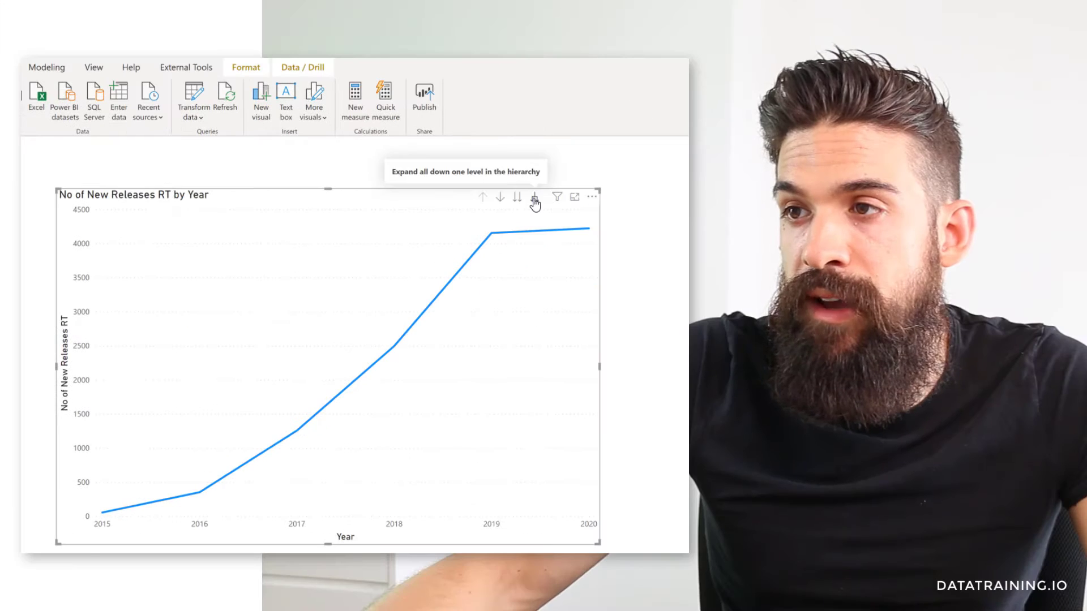
{"action": "left_click", "coordinate": [640, 140]}
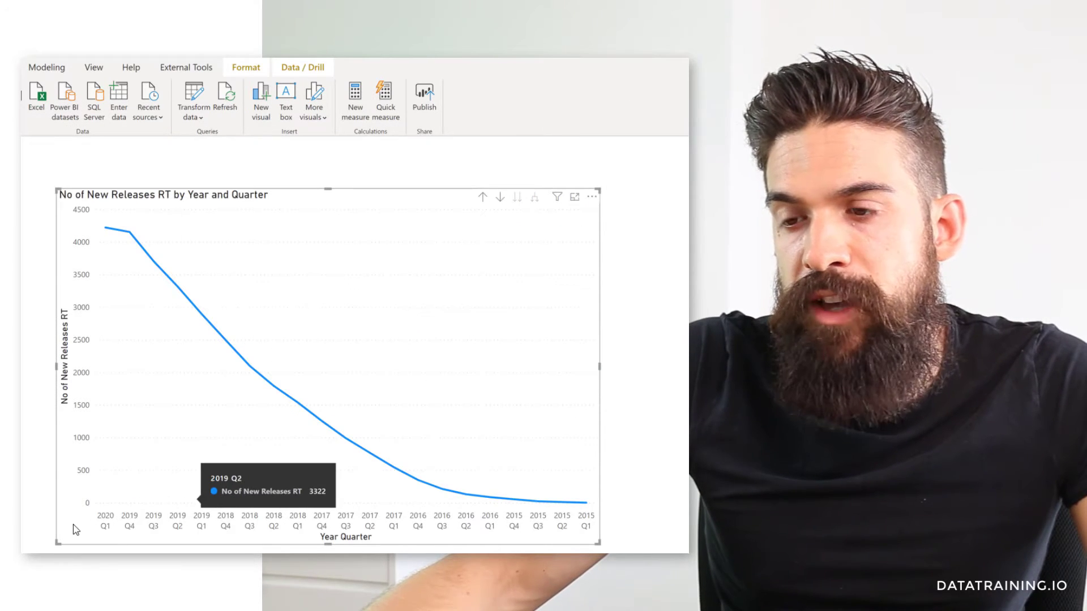
Sort the line chart in ascending order by Year Quarter.
{"action": "left_click", "coordinate": [591, 197]}
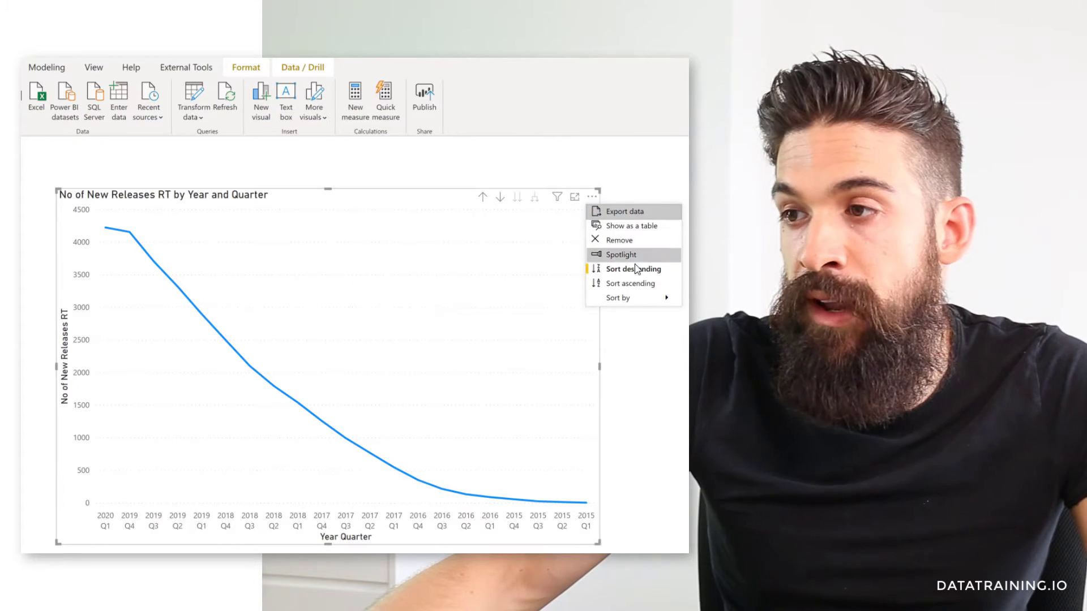
{"action": "left_click", "coordinate": [633, 283]}
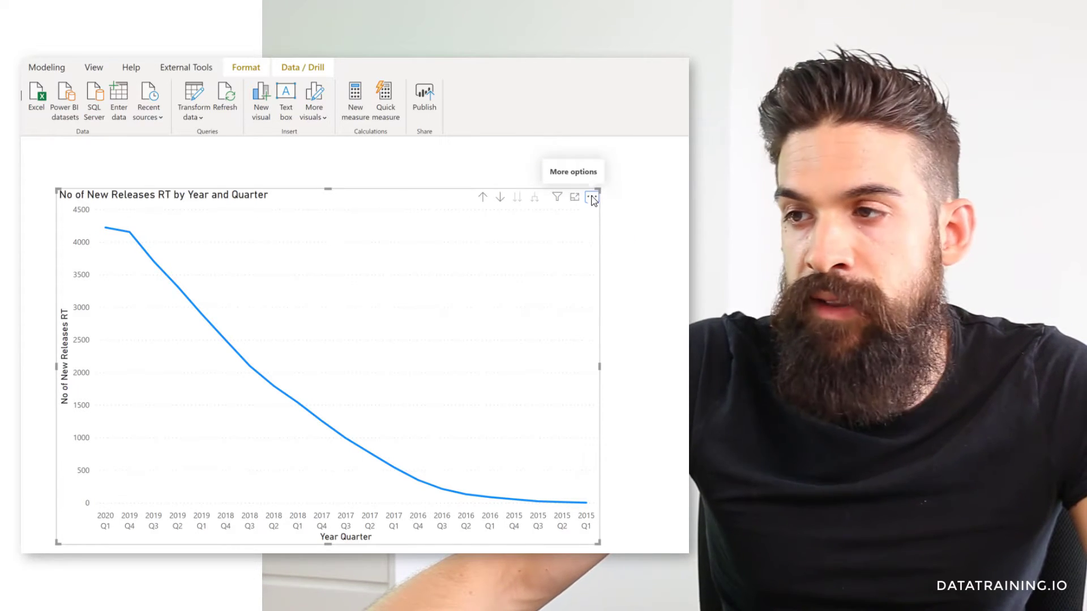
{"action": "left_click", "coordinate": [637, 197]}
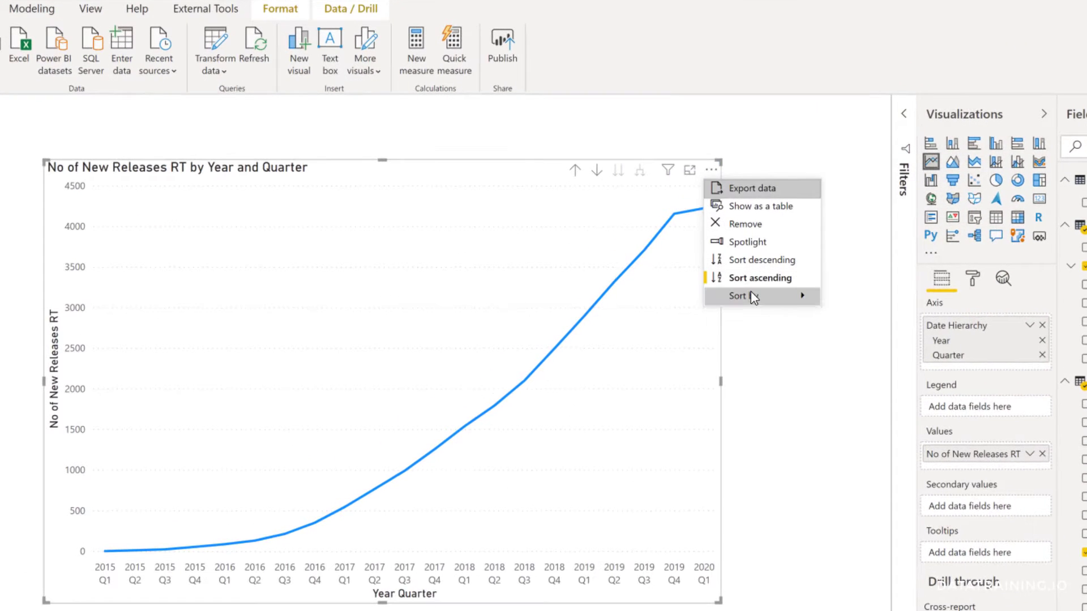
{"action": "mouse_move", "coordinate": [673, 293]}
{"action": "left_click", "coordinate": [875, 301]}
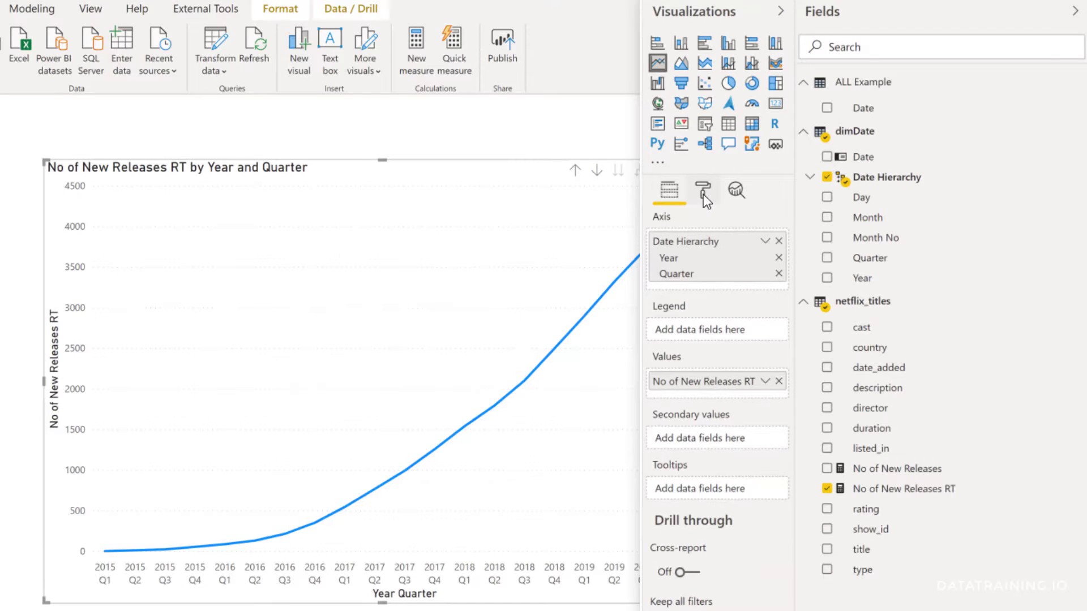
Turn off concatenated labels and the title for the line chart's X axis.
{"action": "left_click", "coordinate": [703, 192]}
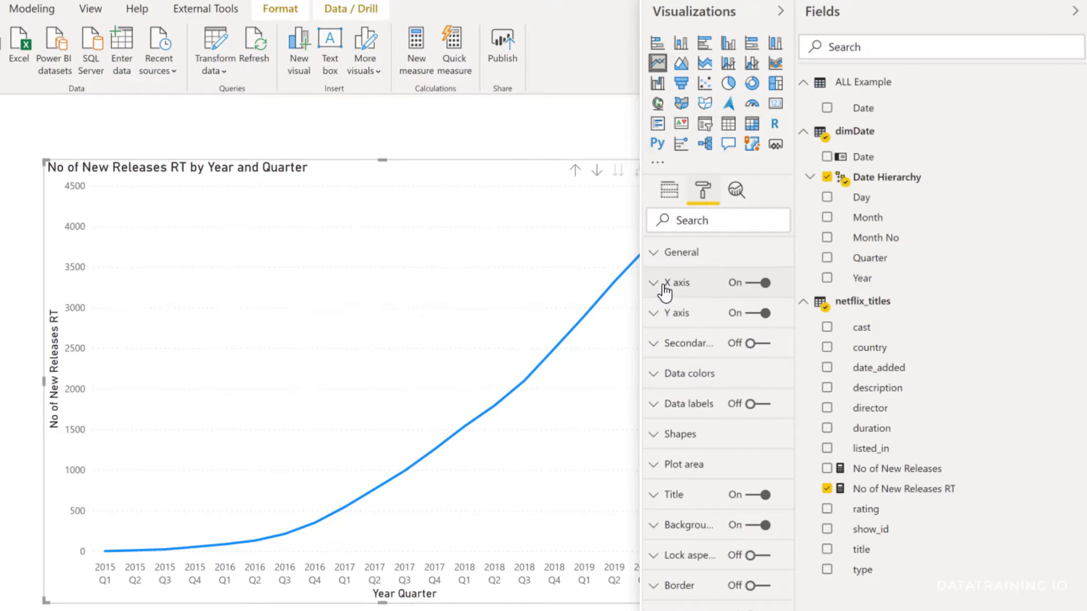
{"action": "left_click", "coordinate": [663, 289]}
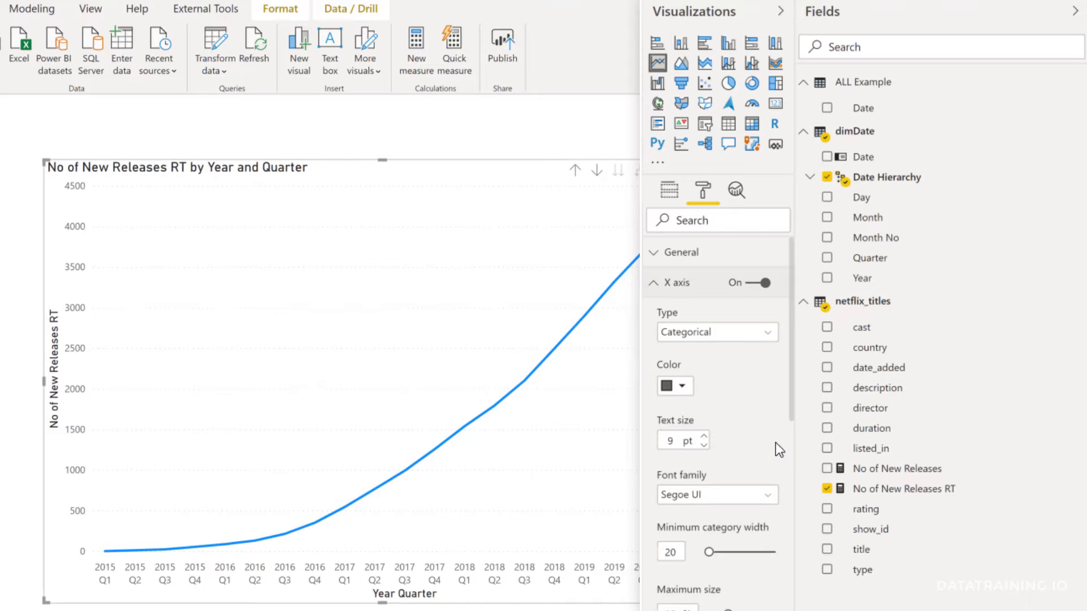
{"action": "scroll", "coordinate": [793, 406], "scroll_direction": "down", "scroll_amount": 2}
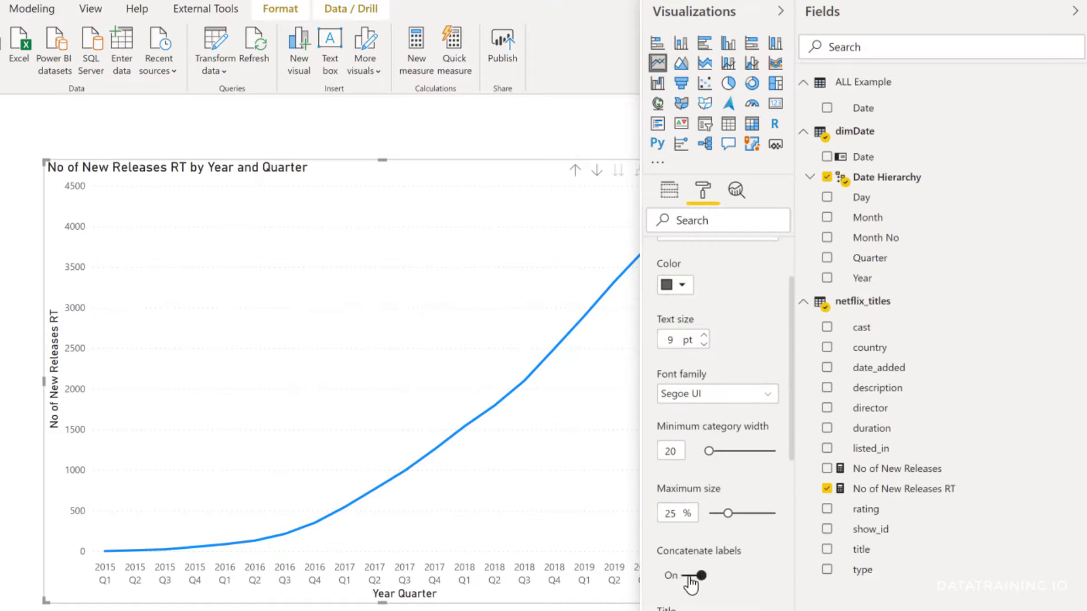
{"action": "left_click", "coordinate": [690, 576]}
{"action": "scroll", "coordinate": [692, 580], "scroll_direction": "down", "scroll_amount": 6}
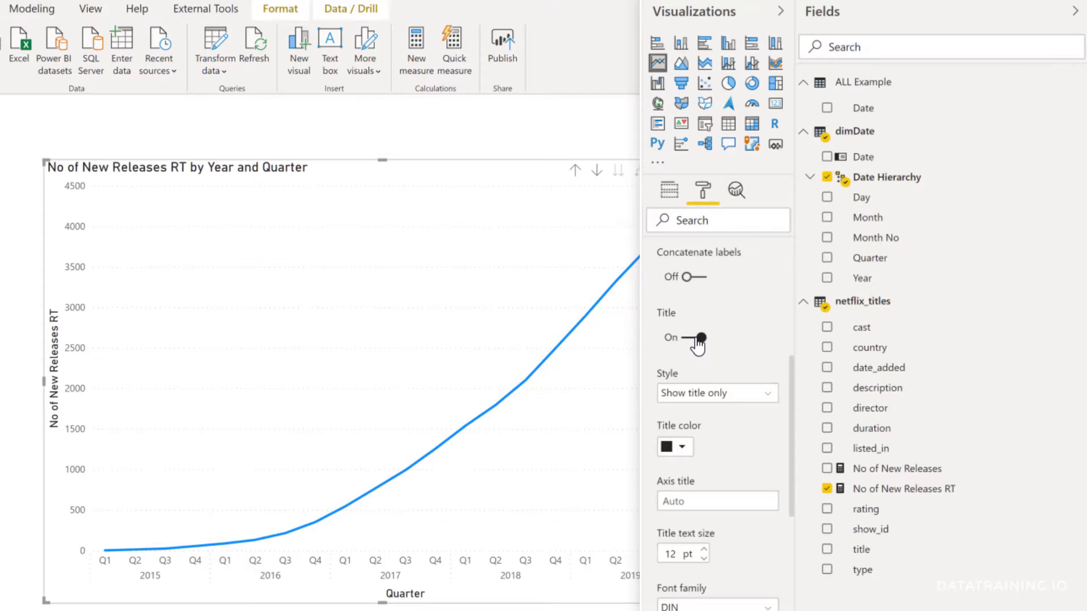
{"action": "left_click", "coordinate": [697, 340]}
{"action": "left_click", "coordinate": [699, 343]}
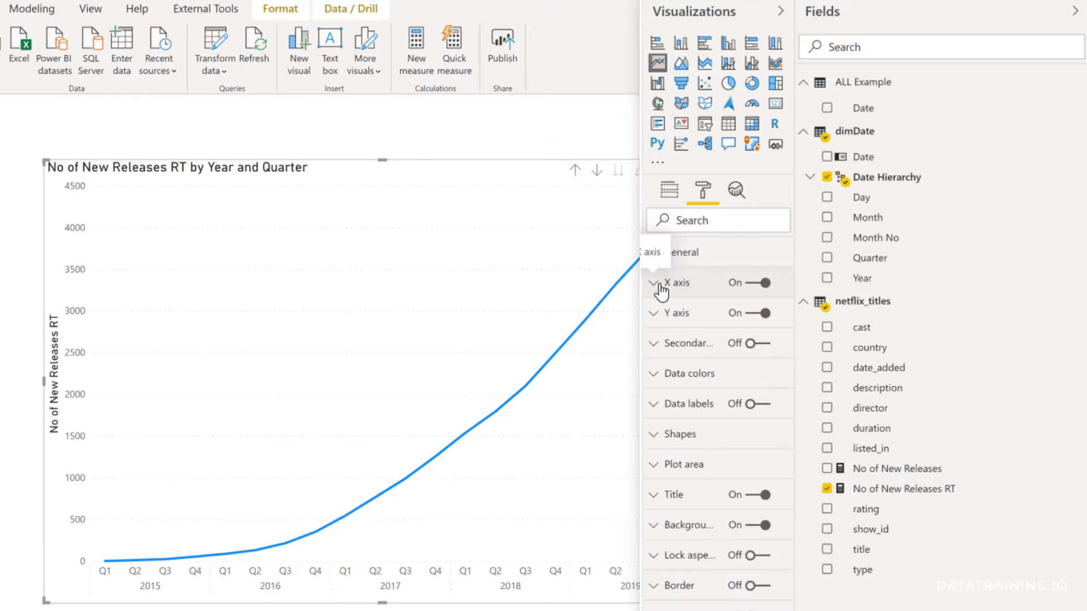
Turn on data labels for the line chart and enlarge their text.
{"action": "left_click", "coordinate": [757, 409]}
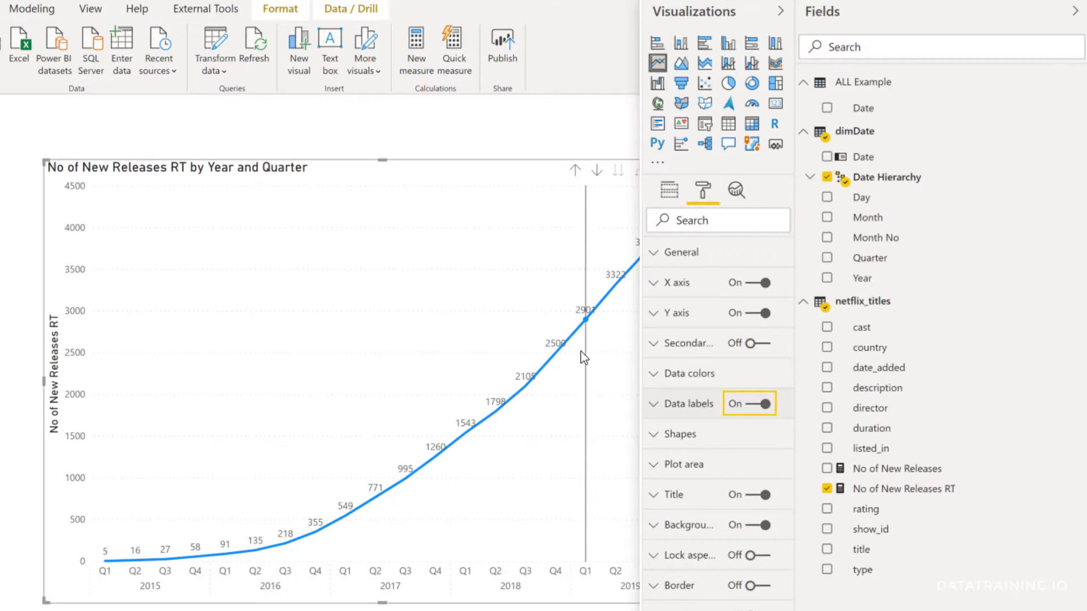
{"action": "left_click", "coordinate": [665, 413]}
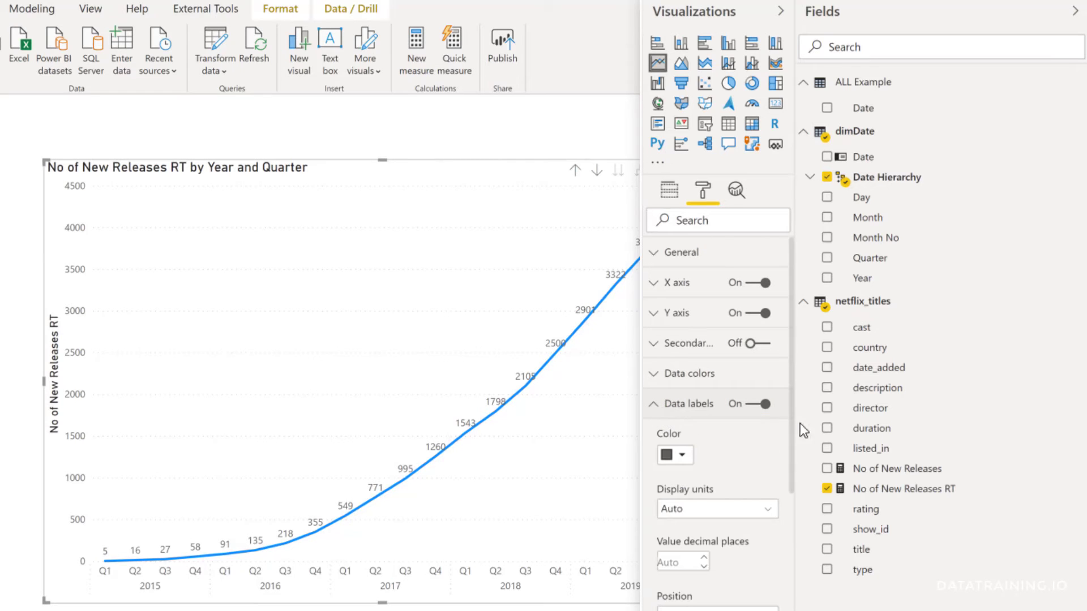
{"action": "left_click_drag", "start_coordinate": [792, 365], "coordinate": [791, 442]}
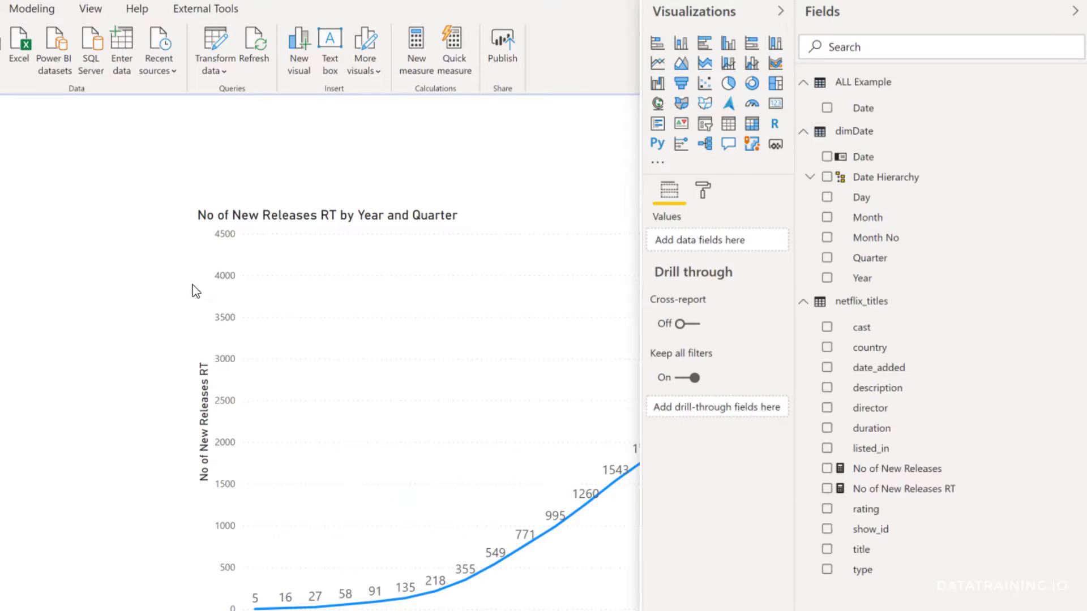
Add a slicer on Date Hierarchy from dimDate and place it beside the line chart.
{"action": "left_click", "coordinate": [705, 123]}
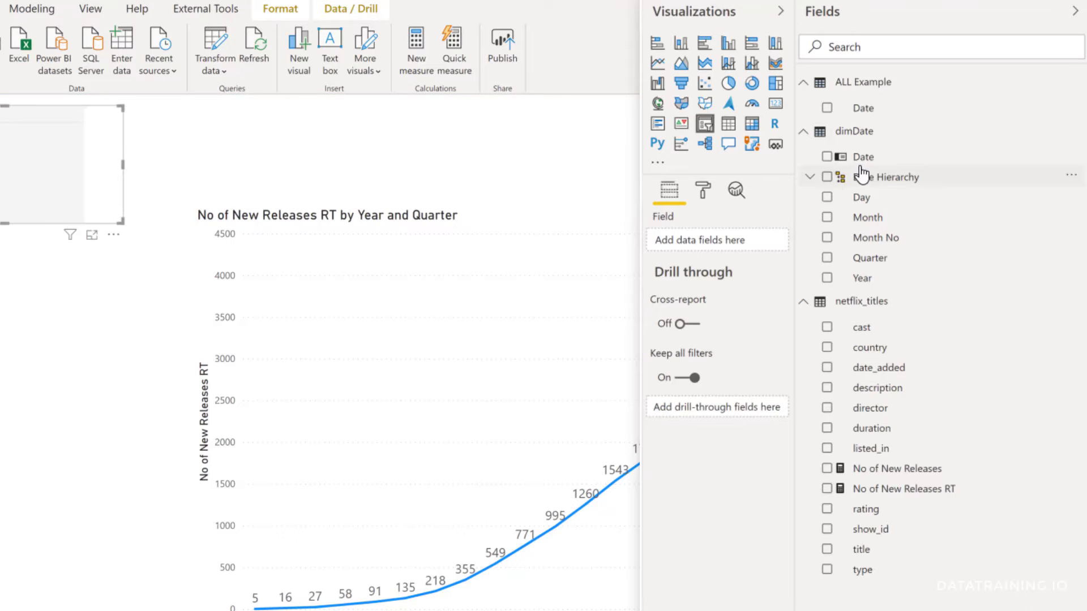
{"action": "left_click", "coordinate": [827, 176]}
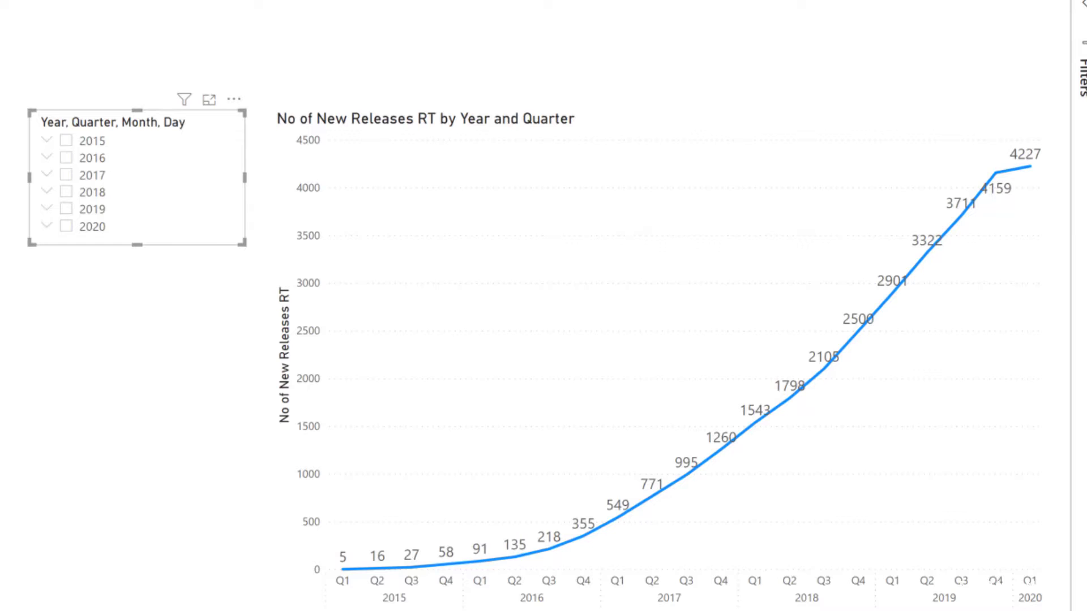
Select the years 2015 through 2020 one after another in the slicer.
{"action": "left_click", "coordinate": [67, 142]}
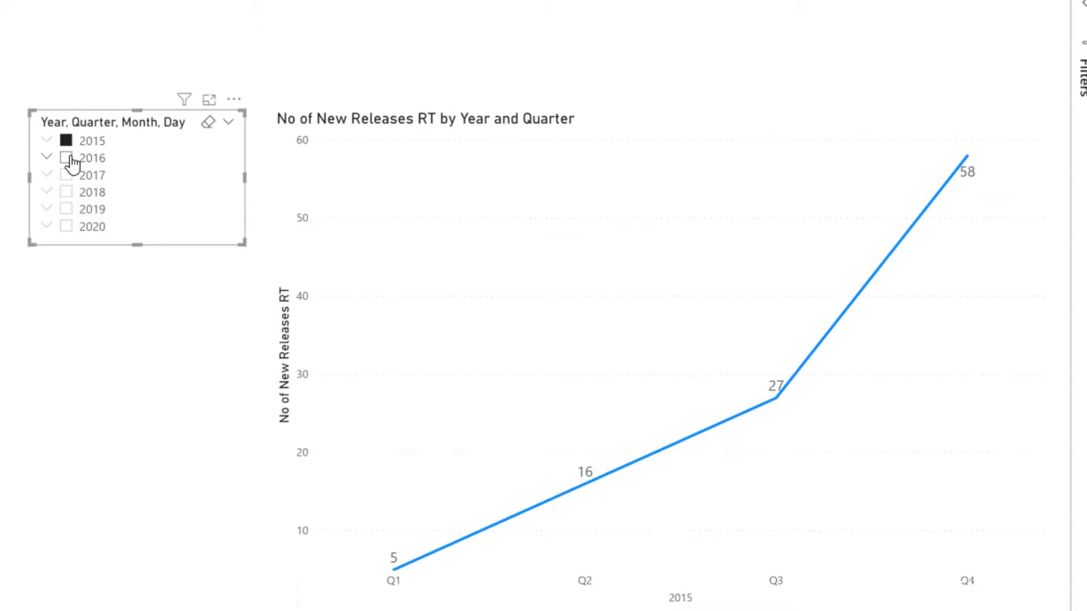
{"action": "left_click", "coordinate": [68, 159]}
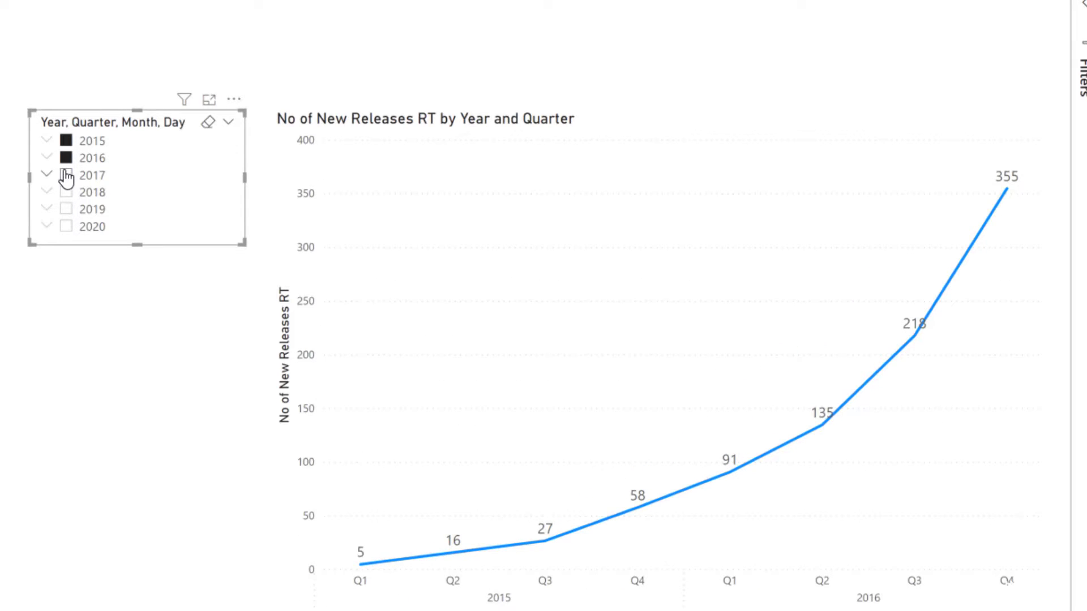
{"action": "left_click", "coordinate": [66, 175]}
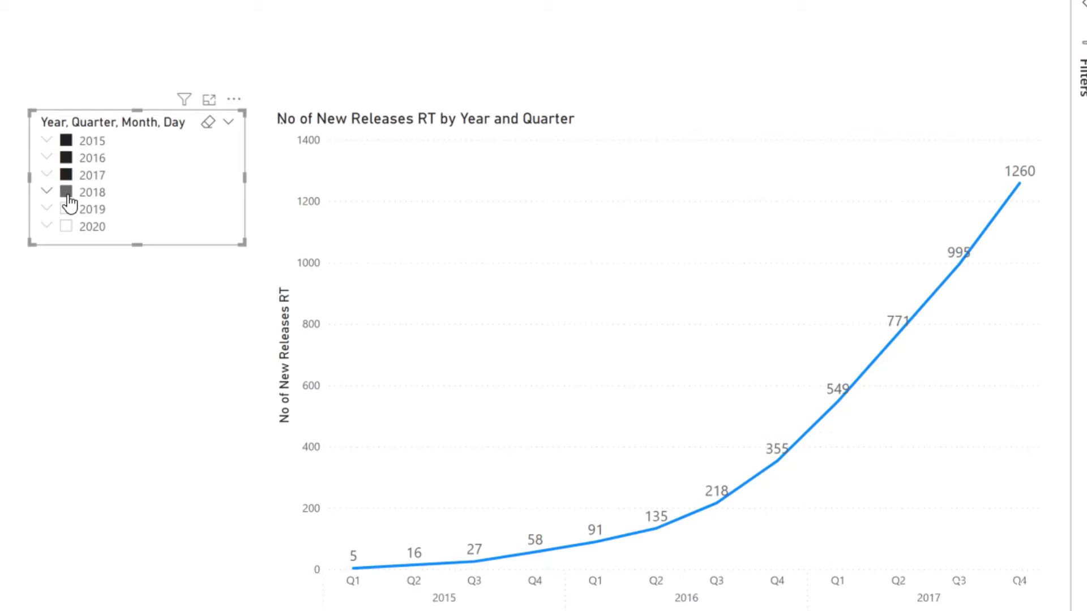
{"action": "left_click", "coordinate": [66, 192]}
{"action": "left_click", "coordinate": [66, 209]}
{"action": "left_click", "coordinate": [66, 226]}
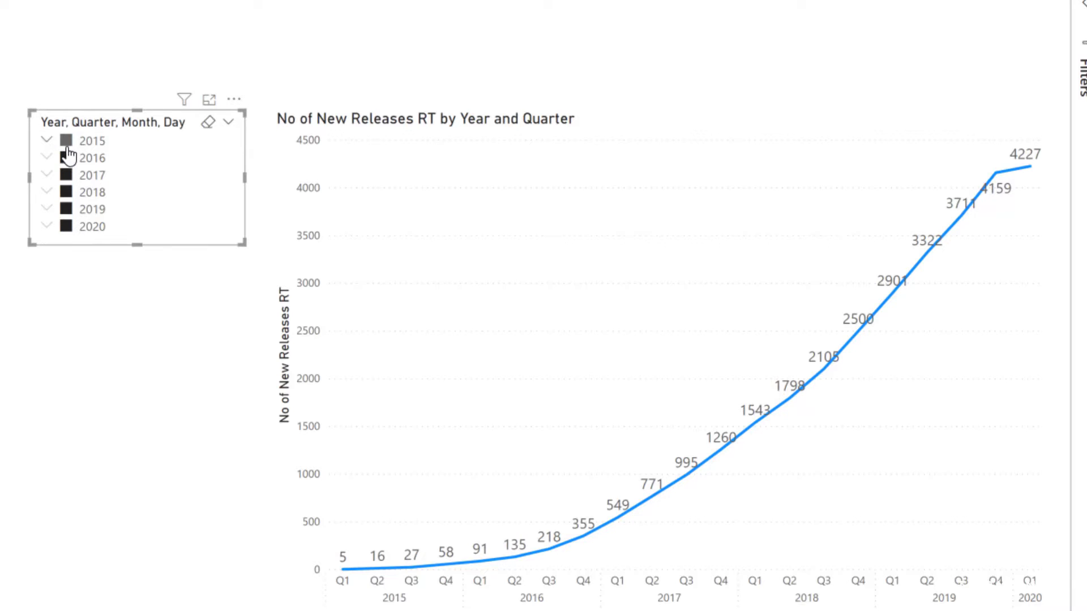
Deselect 2020, 2015 and 2016 in the slicer, keeping only 2017, 2018 and 2019 selected.
{"action": "left_click", "coordinate": [66, 228]}
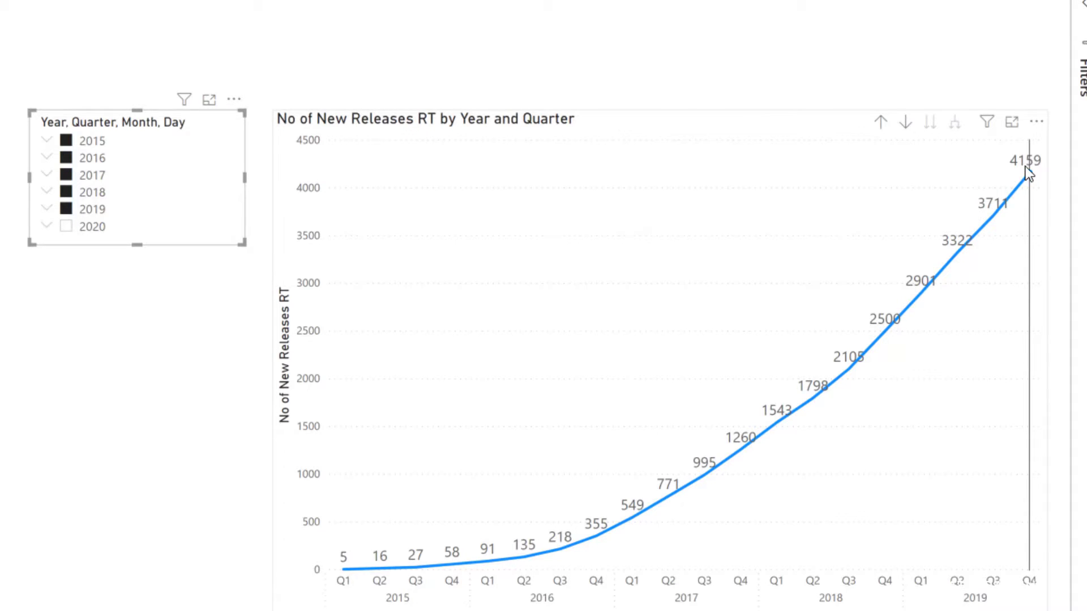
{"action": "left_click", "coordinate": [67, 159]}
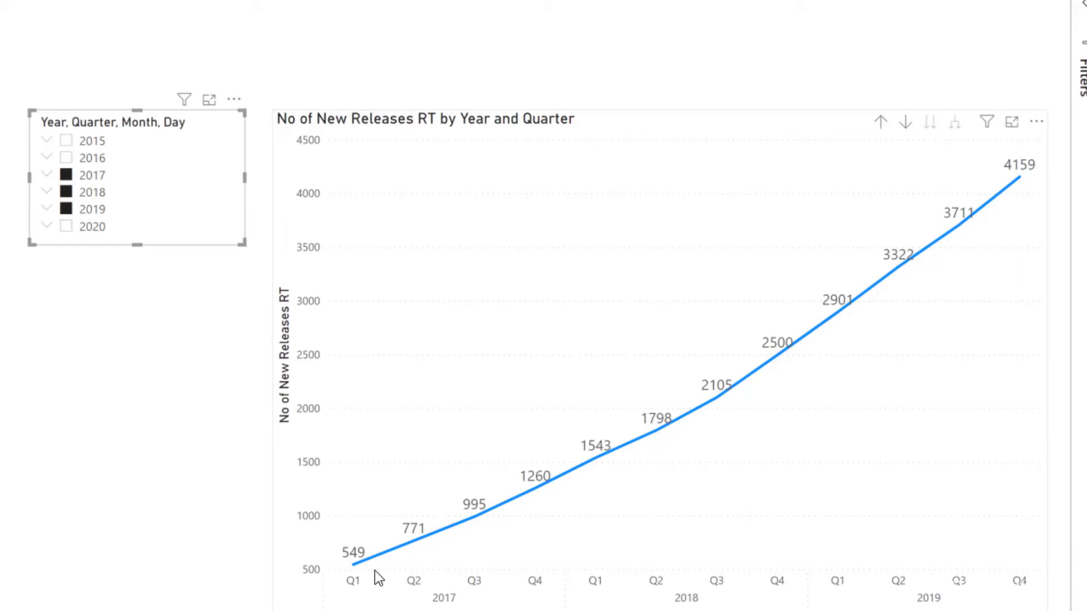
{"action": "mouse_move", "coordinate": [362, 559]}
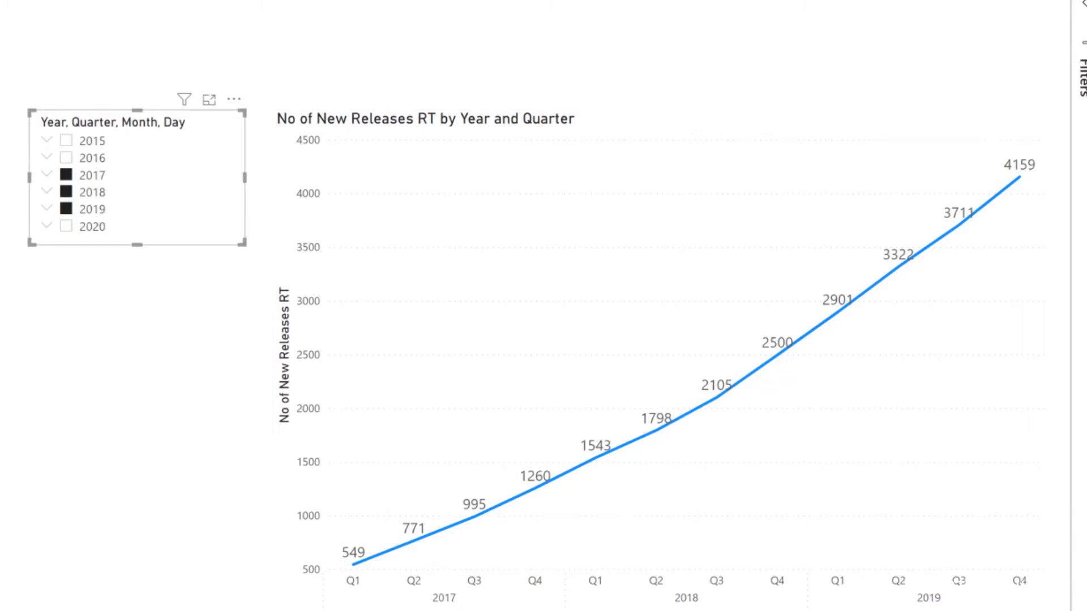
Add No of New Releases to the line chart as a second value beside the running total.
{"action": "left_click", "coordinate": [993, 423]}
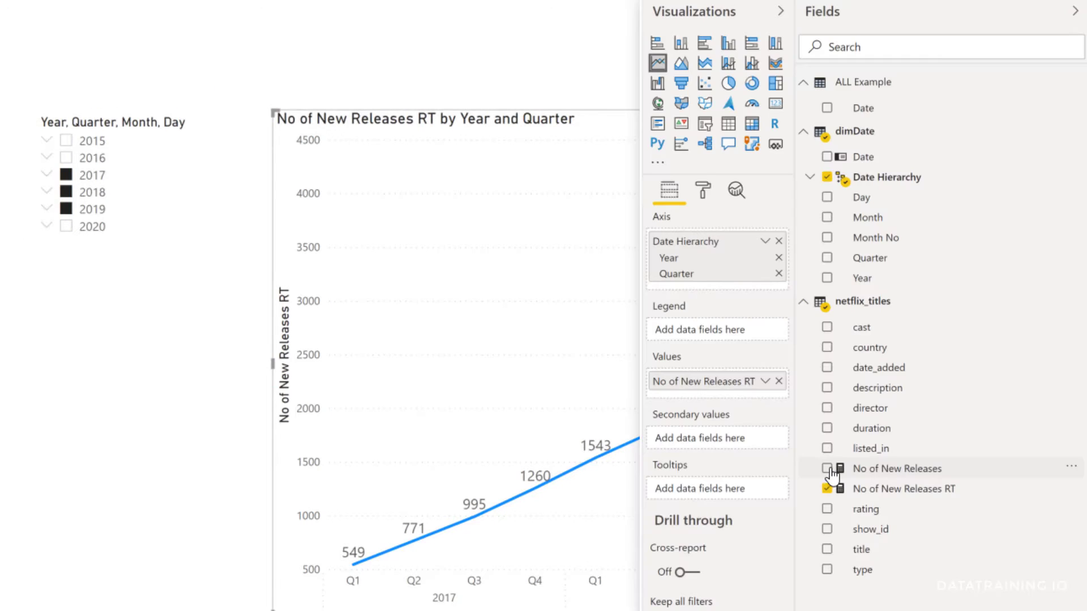
{"action": "left_click", "coordinate": [827, 468]}
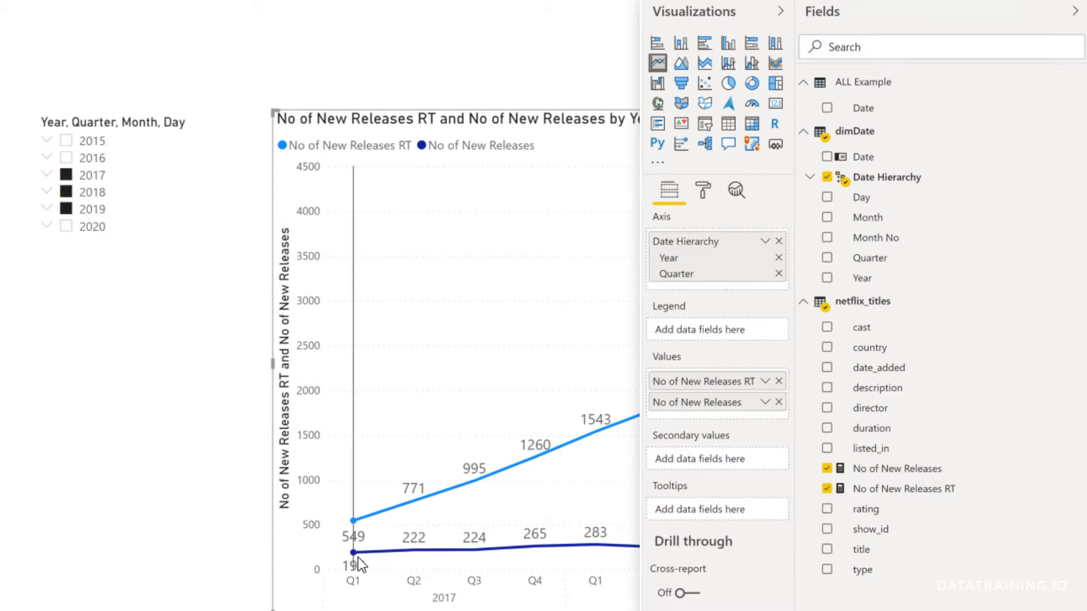
{"action": "mouse_move", "coordinate": [357, 557]}
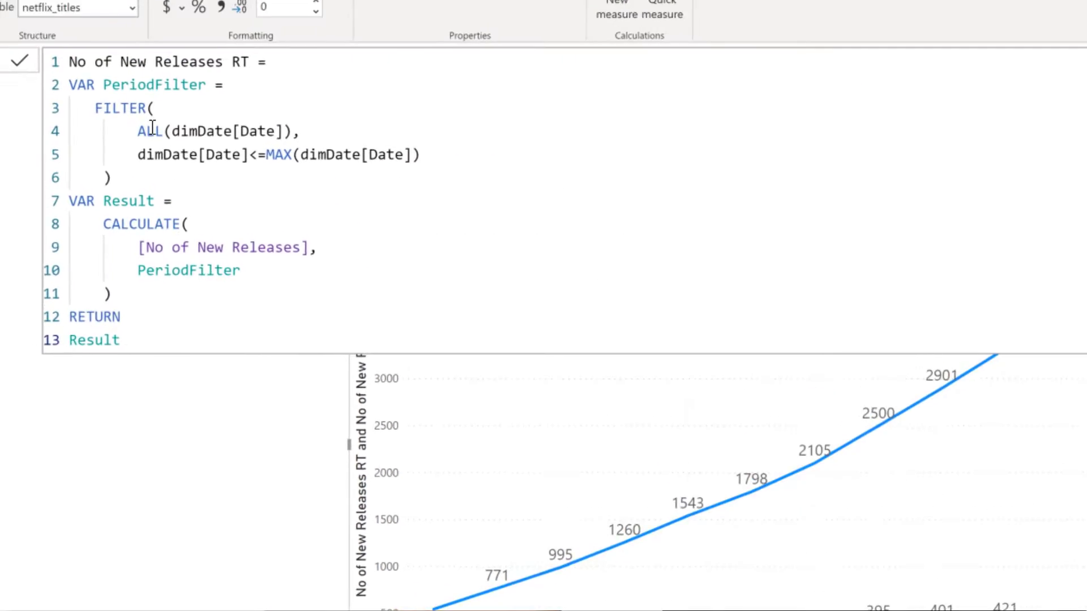
Replace ALL with ALLSELECTED in the PeriodFilter variable of No of New Releases RT and commit the formula.
{"action": "left_click", "coordinate": [158, 131]}
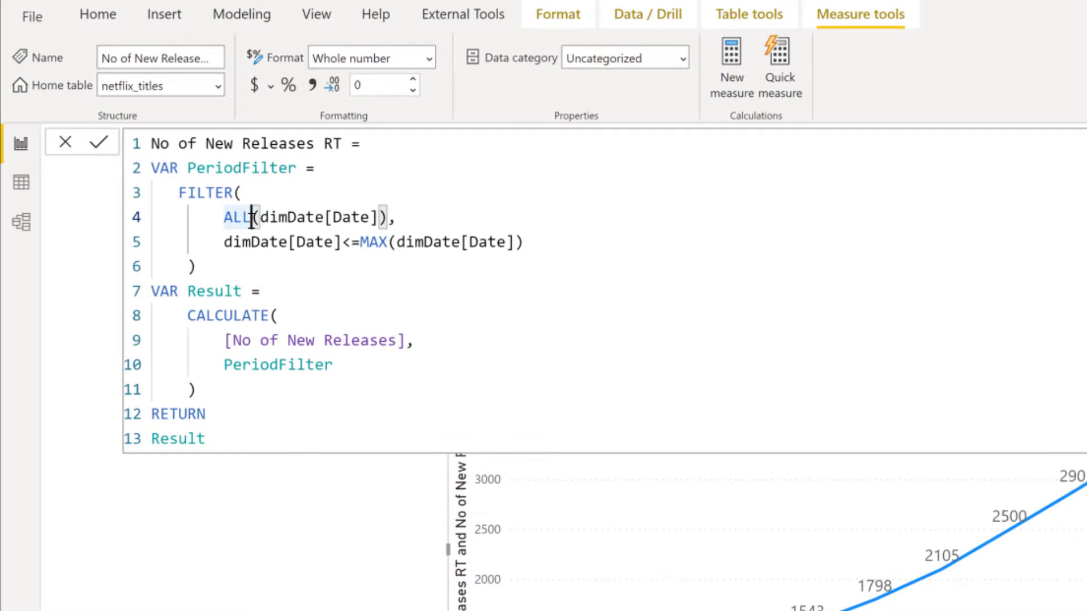
{"action": "type", "text": "S"}
{"action": "key", "text": "Tab"}
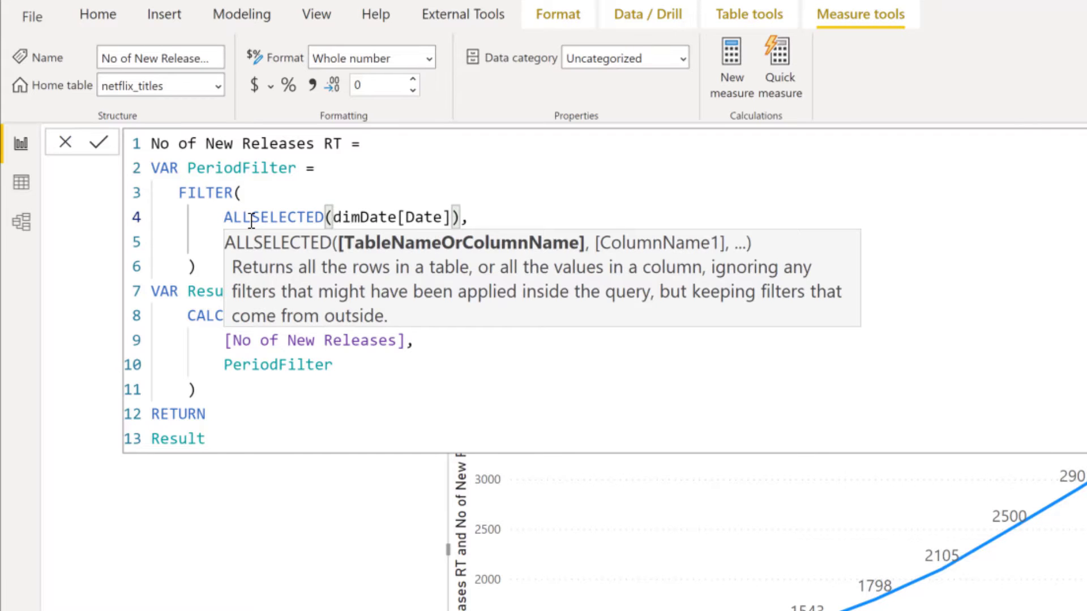
{"action": "key", "text": "Escape"}
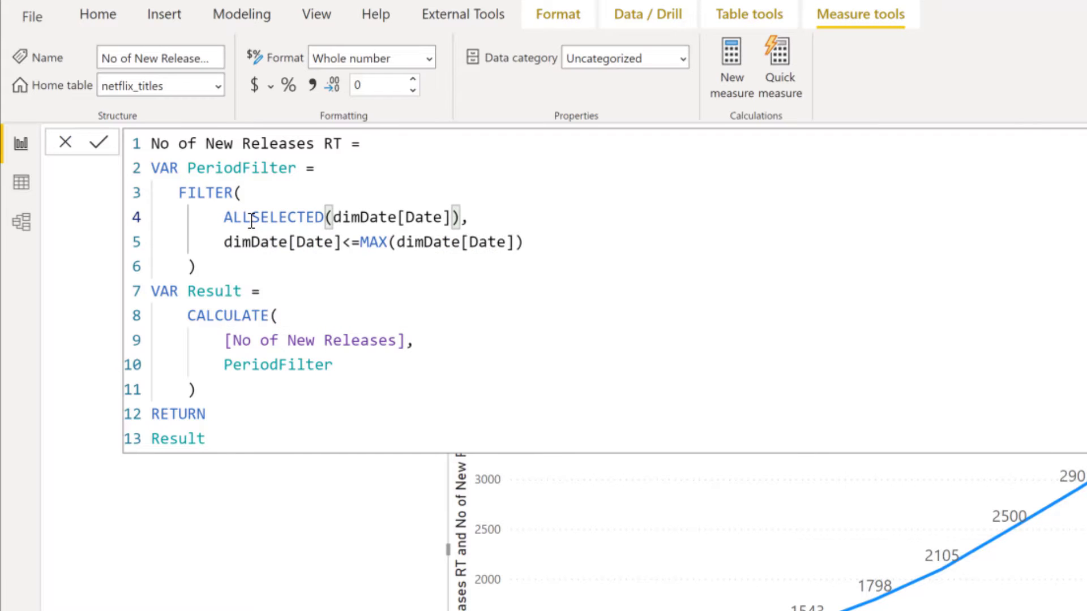
{"action": "key", "text": "Return"}
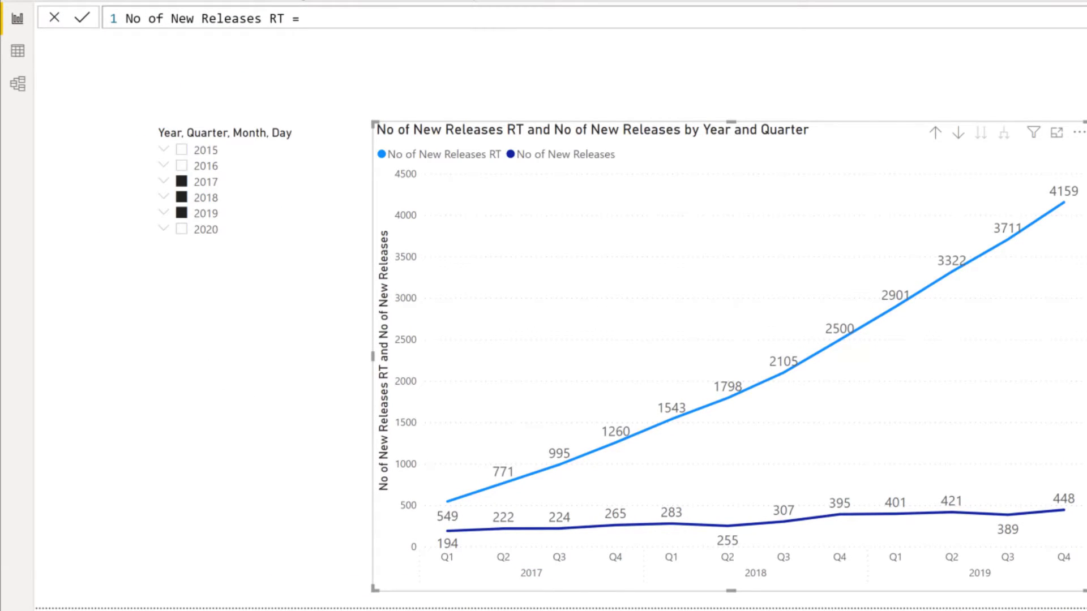
Reduce the ALLSELECTED argument to the whole dimDate table by removing its [Date] column reference, and commit the measure.
{"action": "left_click", "coordinate": [1084, 18]}
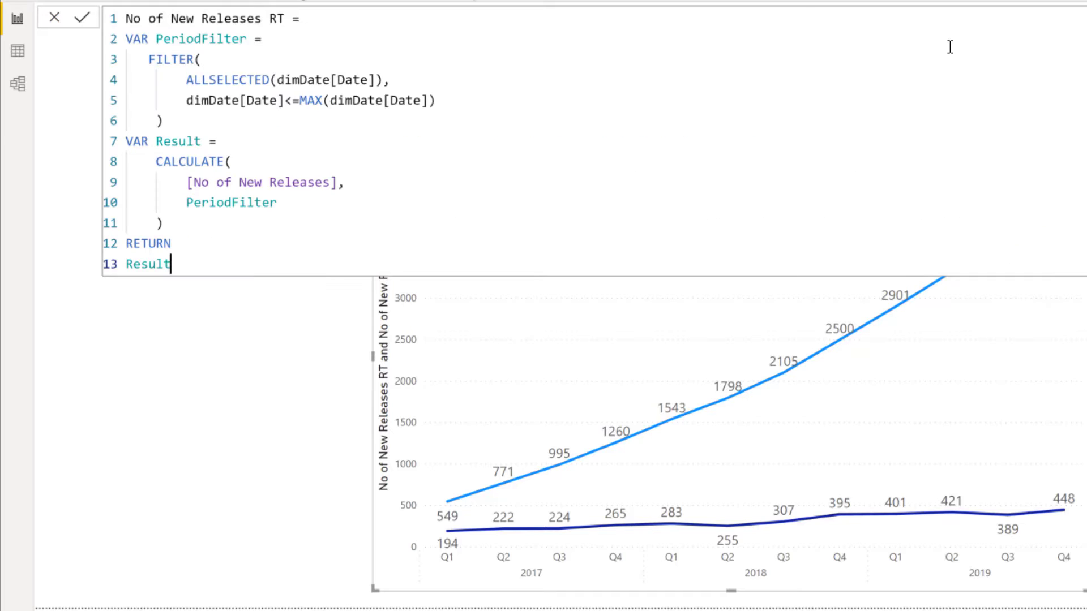
{"action": "double_click", "coordinate": [287, 80]}
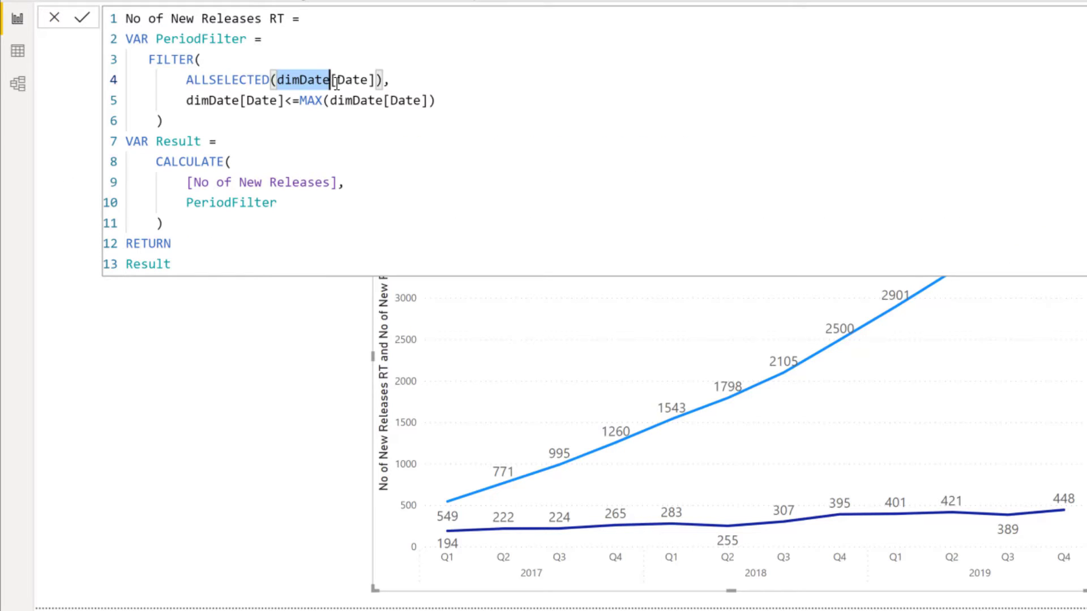
{"action": "left_click_drag", "start_coordinate": [344, 80], "coordinate": [372, 84]}
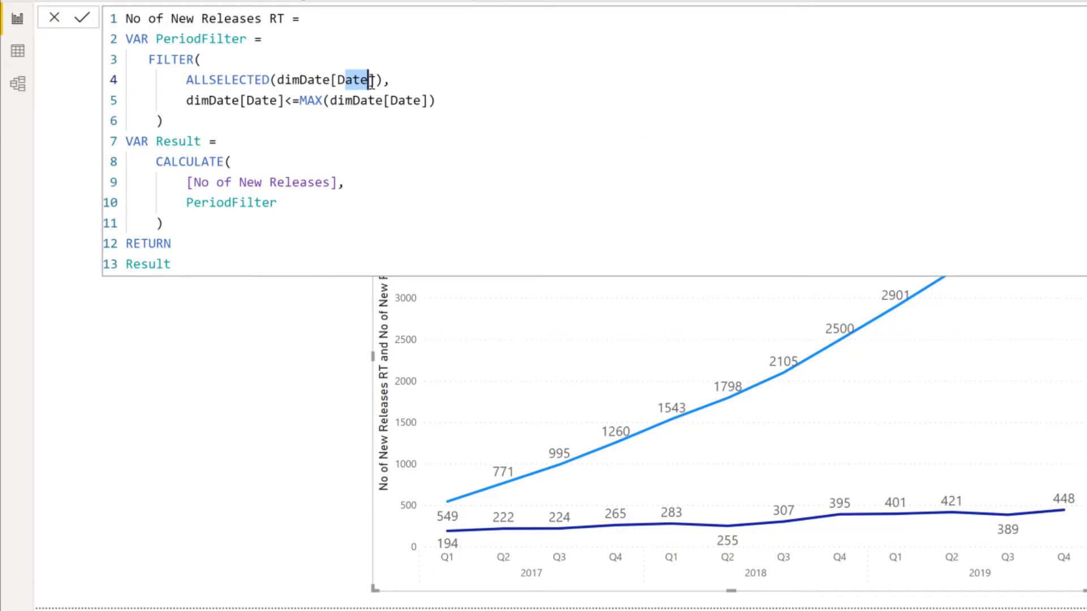
{"action": "key", "text": "Escape"}
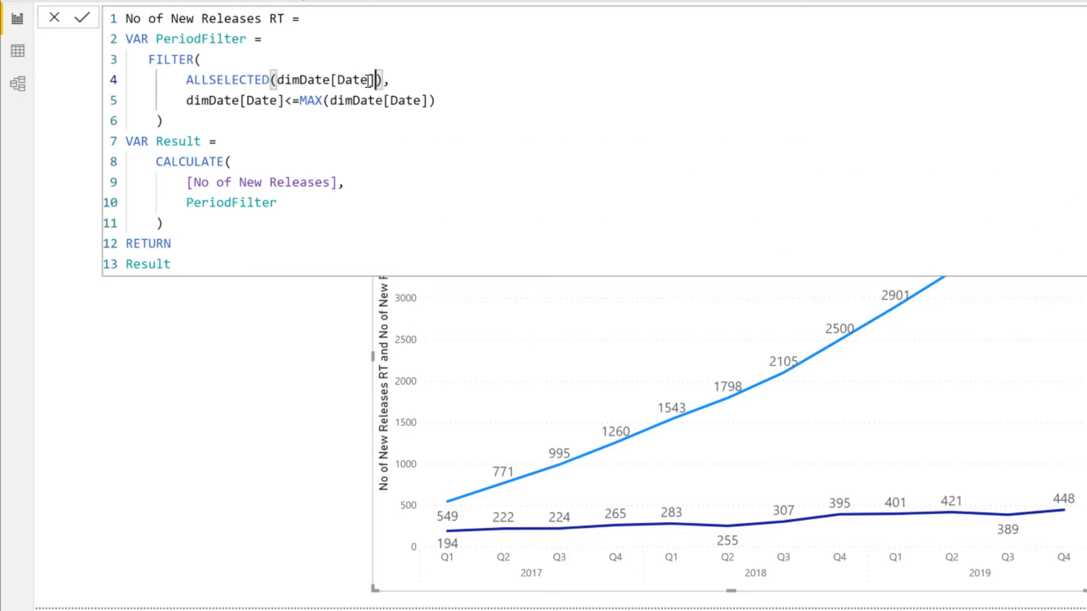
{"action": "key", "text": "BackSpace"}
{"action": "key", "text": "BackSpace"}
{"action": "key", "text": "BackSpace"}
{"action": "key", "text": "BackSpace"}
{"action": "key", "text": "BackSpace"}
{"action": "key", "text": "BackSpace"}
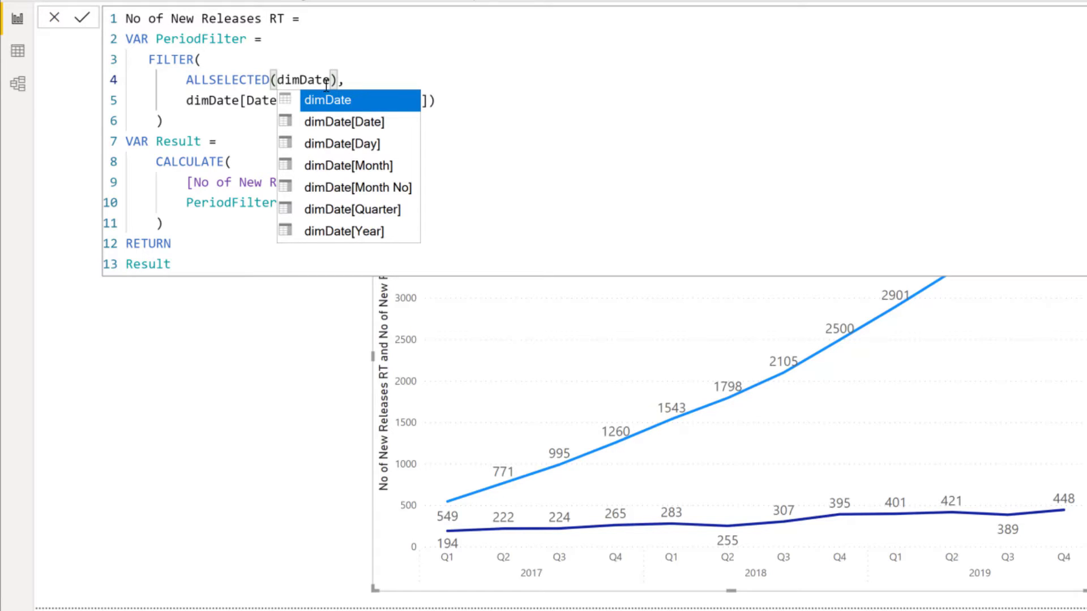
{"action": "key", "text": "Escape"}
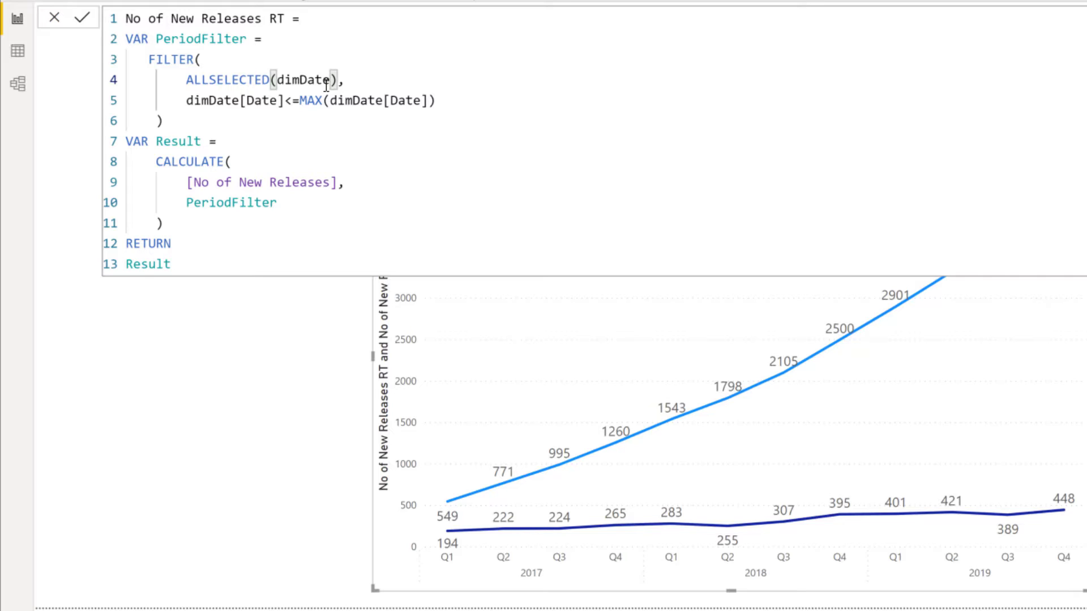
{"action": "left_click", "coordinate": [561, 139]}
{"action": "key", "text": "Return"}
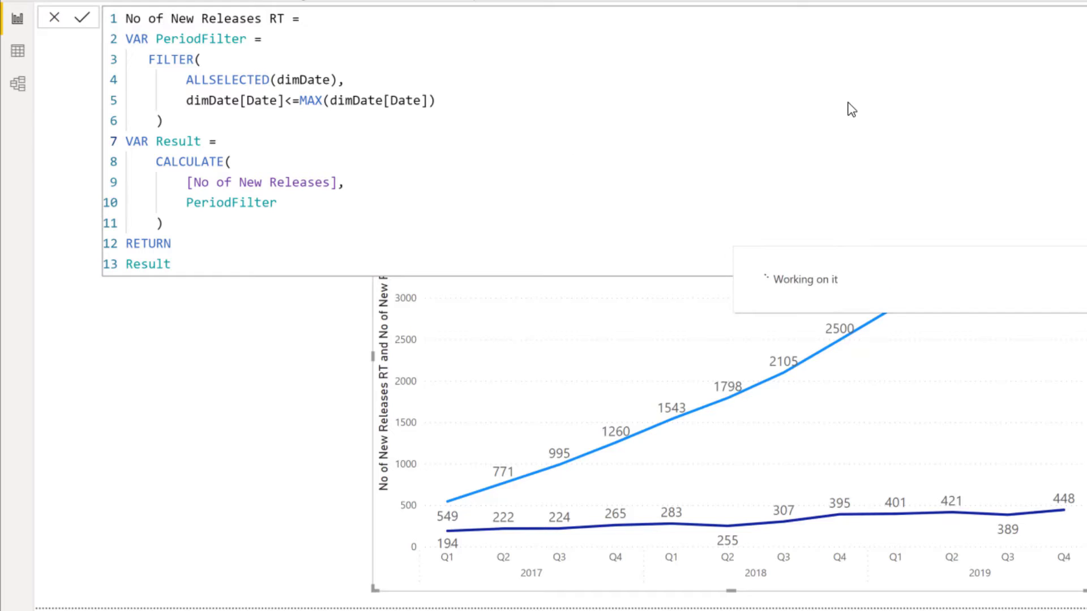
Deselect 2017 in the year slicer, keeping only 2018 and 2019 selected.
{"action": "mouse_move", "coordinate": [453, 549]}
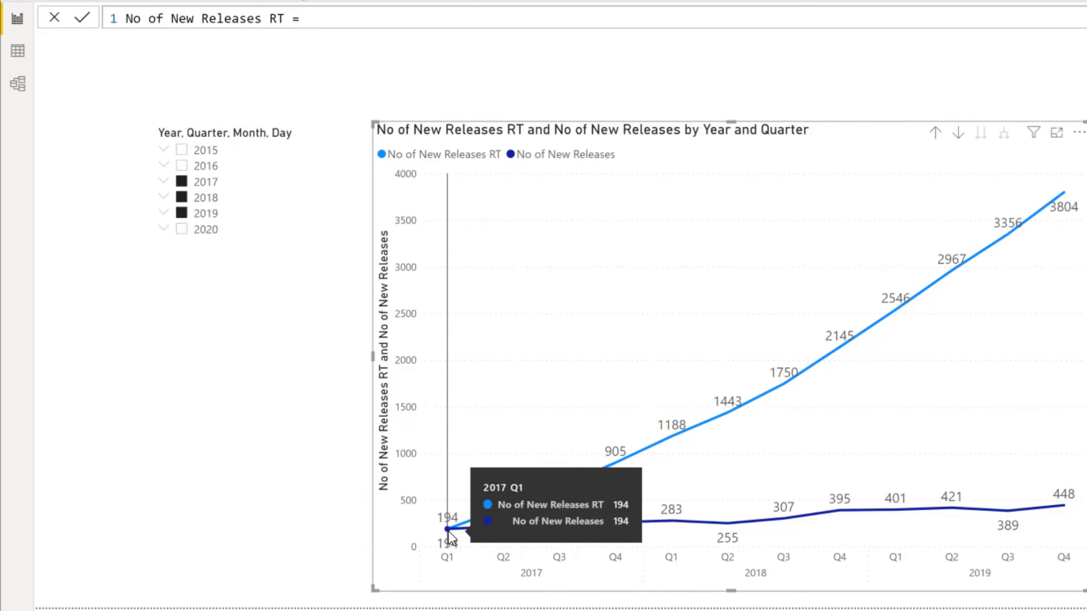
{"action": "left_click", "coordinate": [181, 188]}
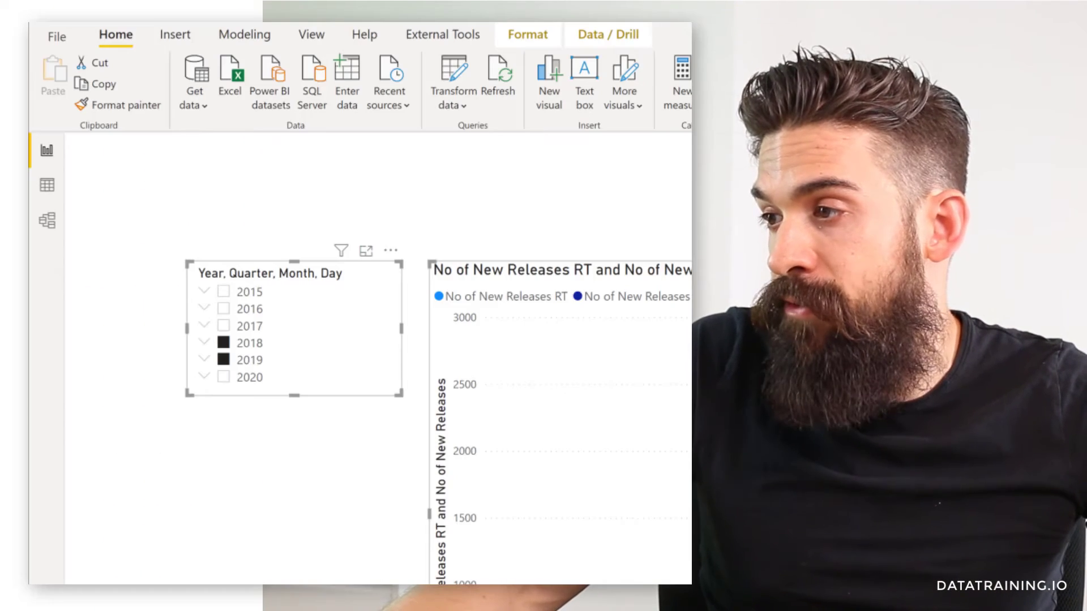
Name the new measure No of New Releases RT 2 and begin its formula on a second line.
{"action": "double_click", "coordinate": [192, 150]}
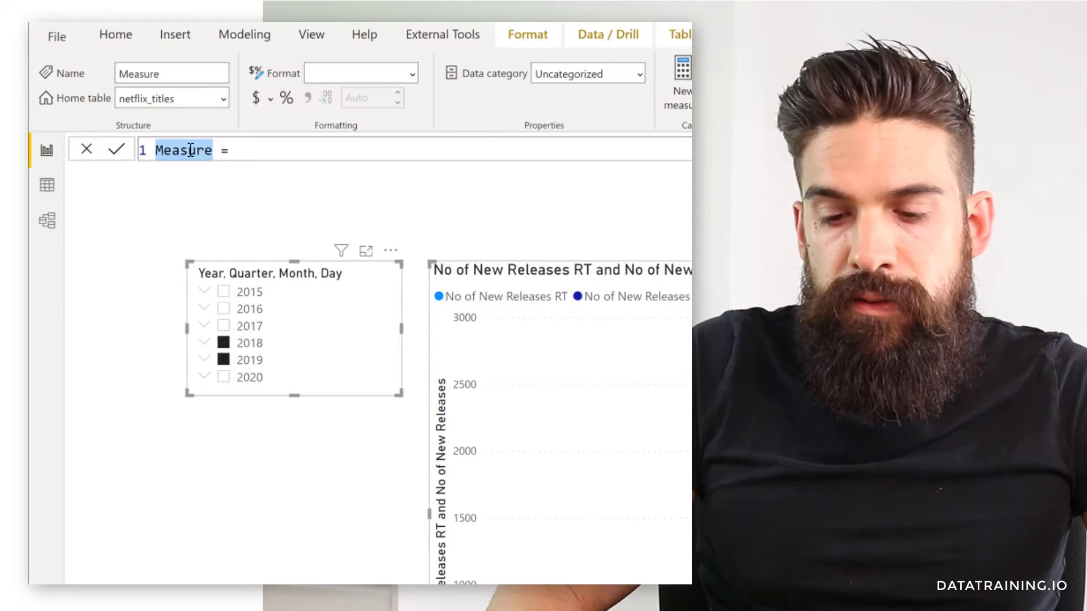
{"action": "type", "text": "No o"}
{"action": "type", "text": "f New Relea"}
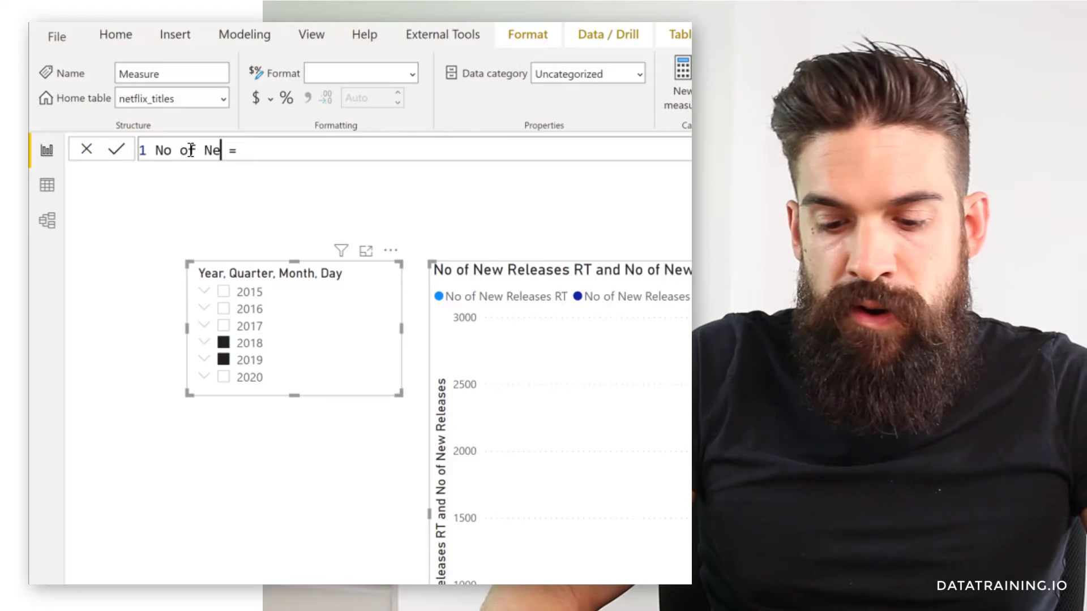
{"action": "type", "text": "ses RT "}
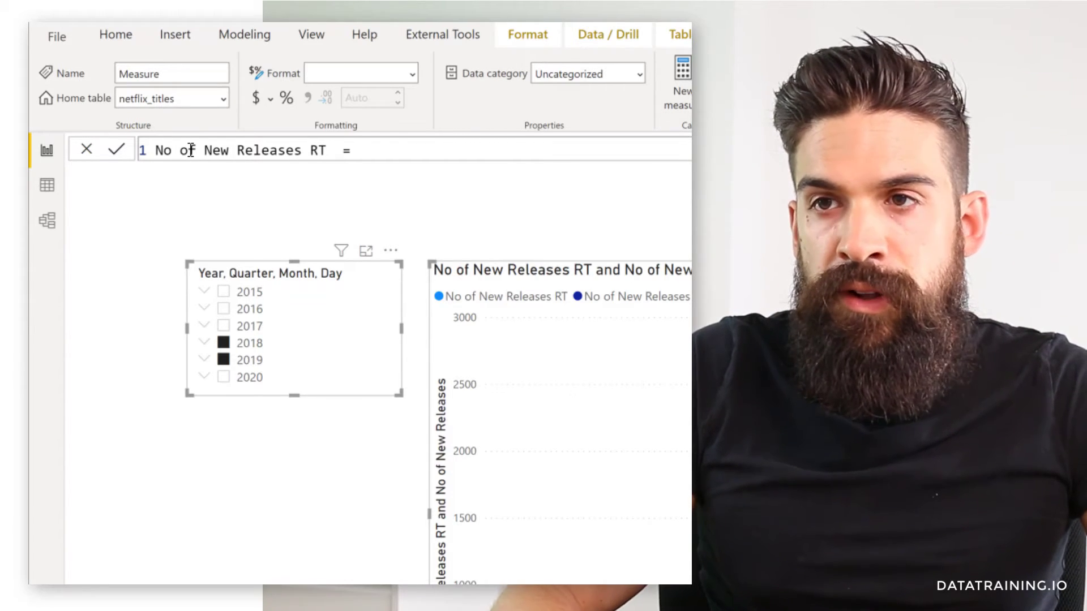
{"action": "type", "text": "2"}
{"action": "key", "text": "Right"}
{"action": "key", "text": "Right"}
{"action": "key", "text": "shift+Return"}
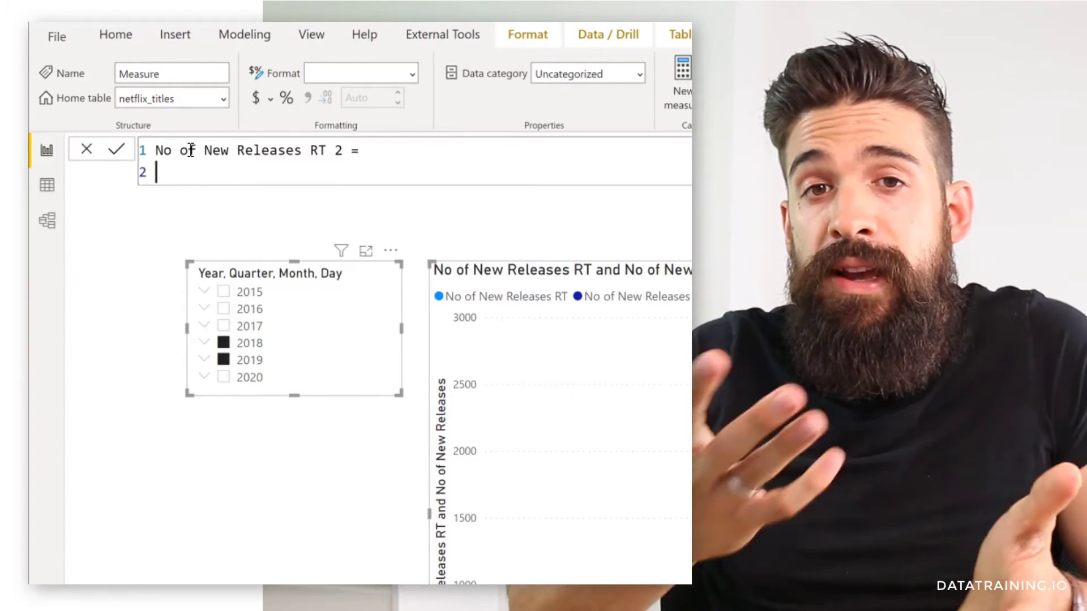
Declare a variable DateMAX in the measure as MAX(dimDate[Date]).
{"action": "type", "text": "VAR "}
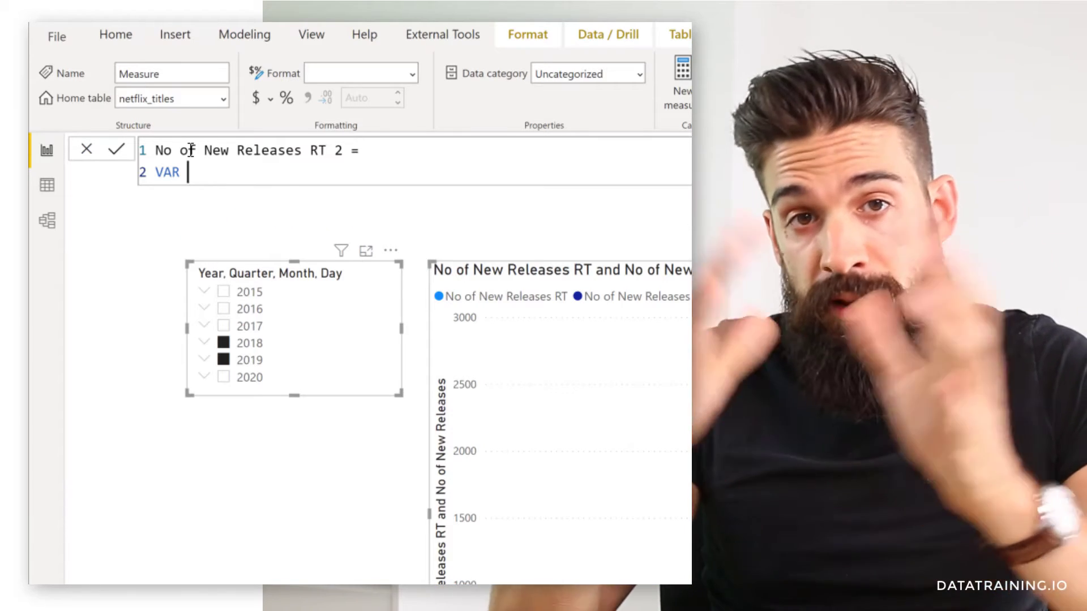
{"action": "type", "text": "D"}
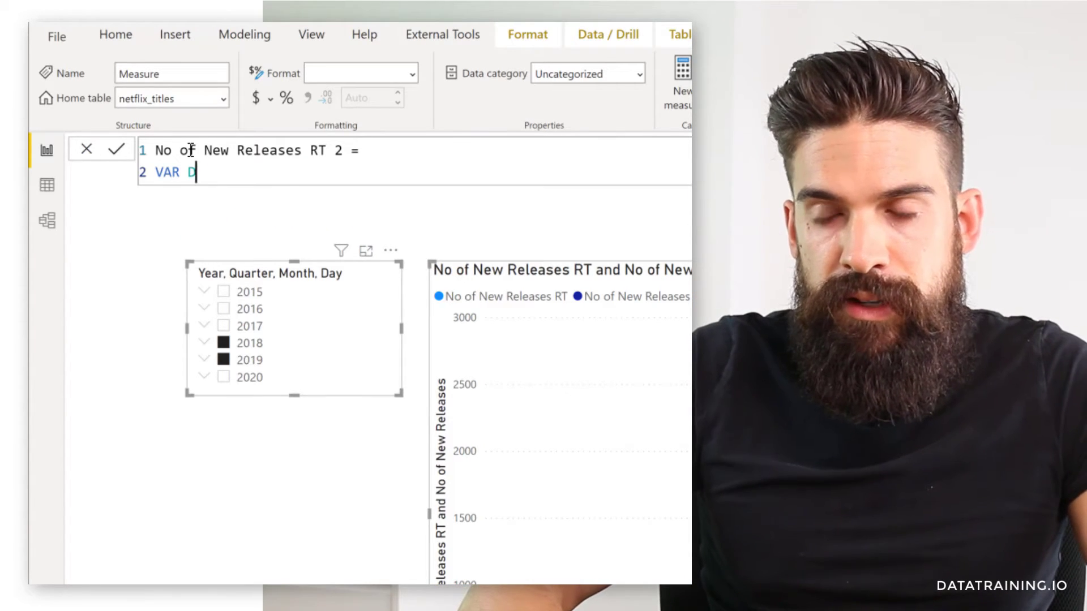
{"action": "type", "text": "ateMAX"}
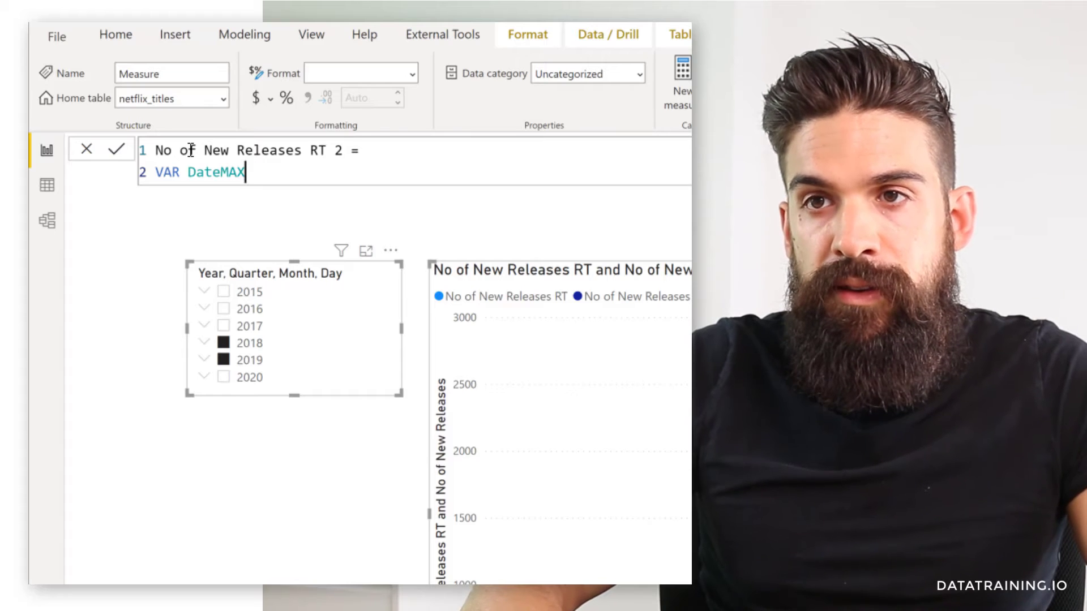
{"action": "type", "text": " = max"}
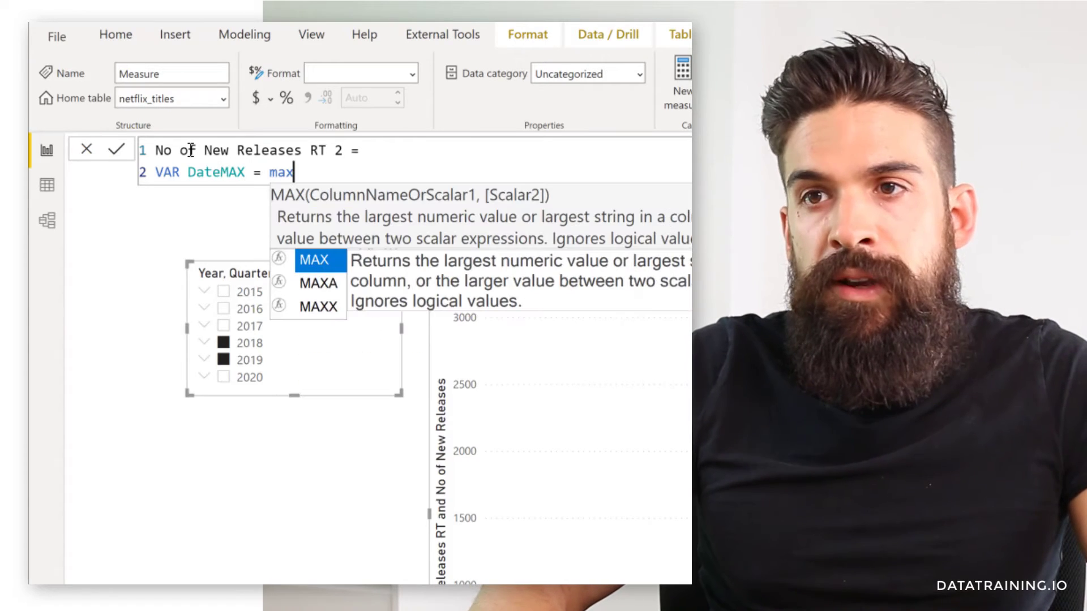
{"action": "key", "text": "Tab"}
{"action": "type", "text": "dim"}
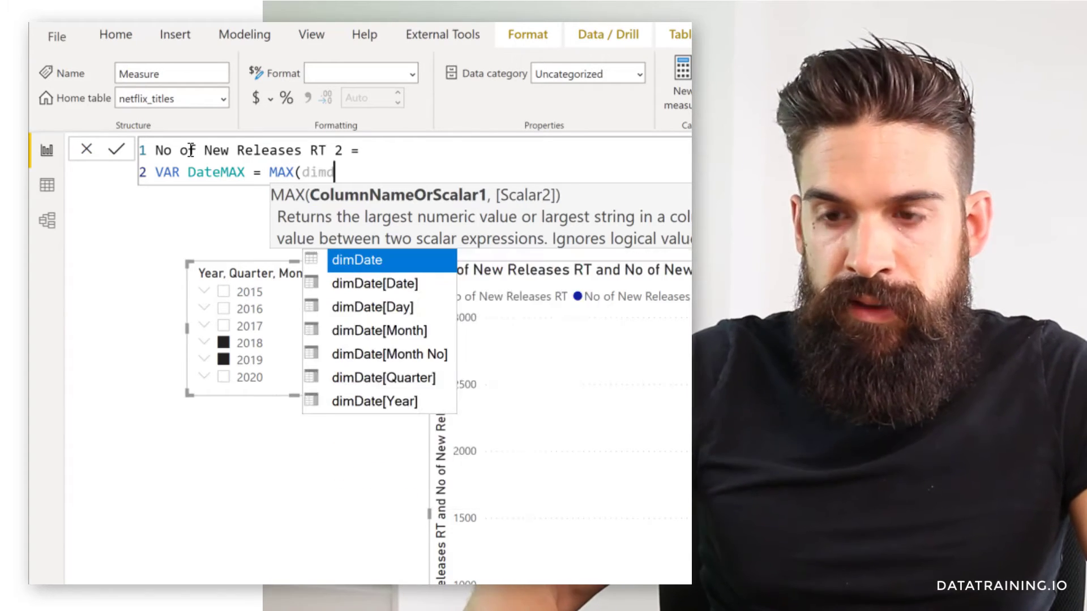
{"action": "key", "text": "Down"}
{"action": "key", "text": "Tab"}
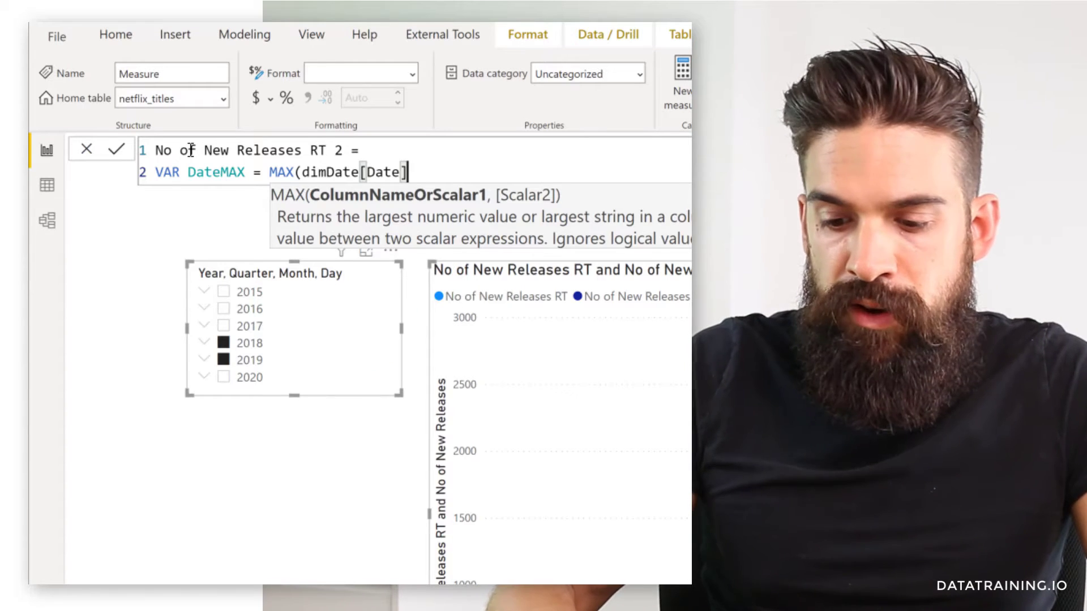
{"action": "type", "text": ")"}
{"action": "key", "text": "shift+Return"}
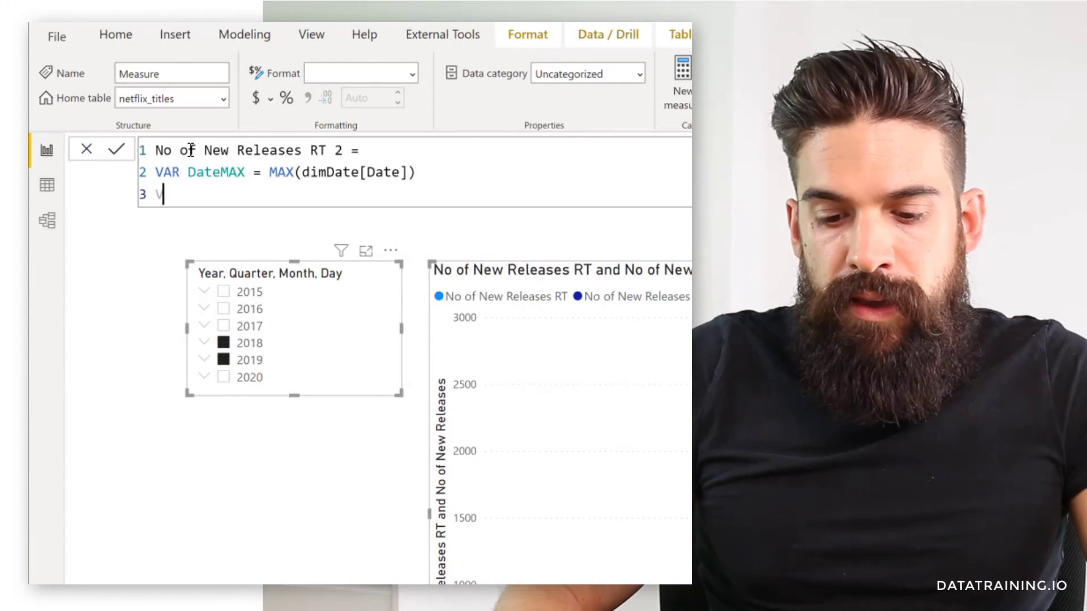
Declare a variable Result that starts a CALCULATE with [No of New Releases] as its expression.
{"action": "type", "text": "VAR Result ="}
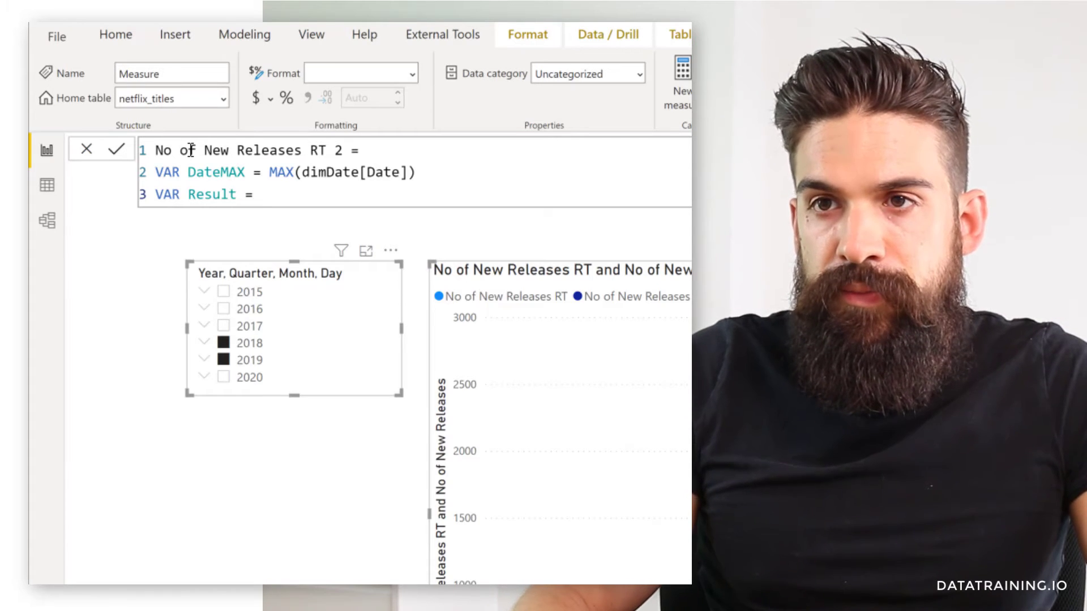
{"action": "key", "text": "shift+Return"}
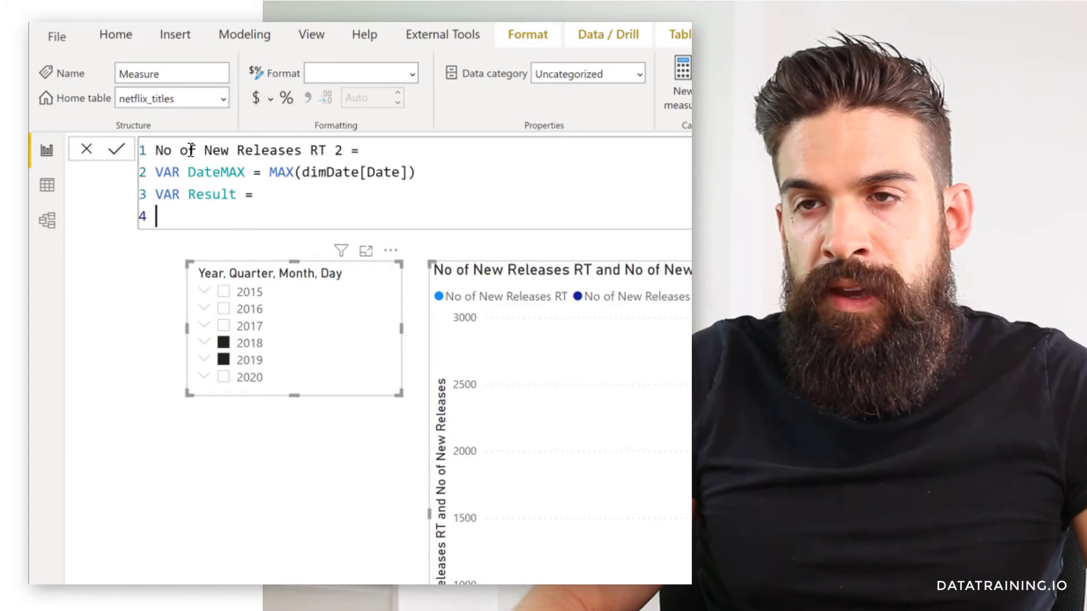
{"action": "key", "text": "Tab"}
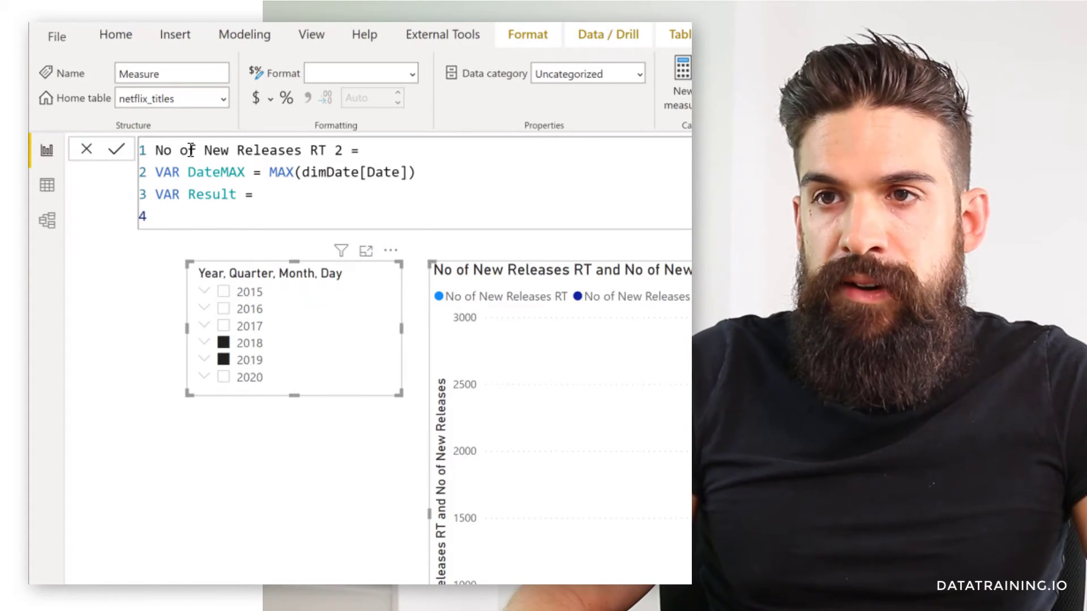
{"action": "type", "text": "Cal"}
{"action": "key", "text": "Tab"}
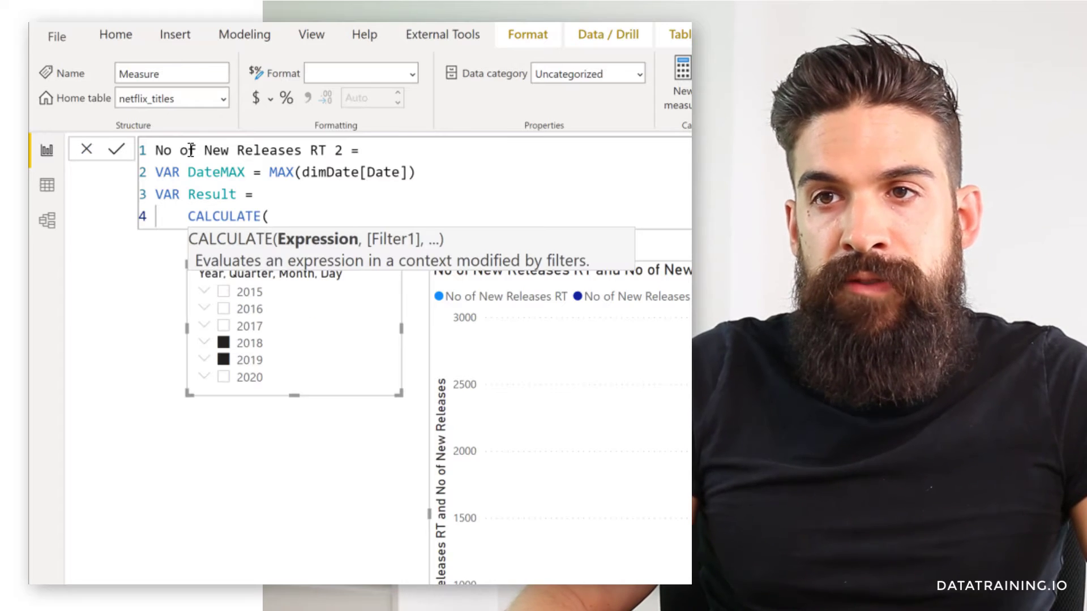
{"action": "key", "text": "shift+Return"}
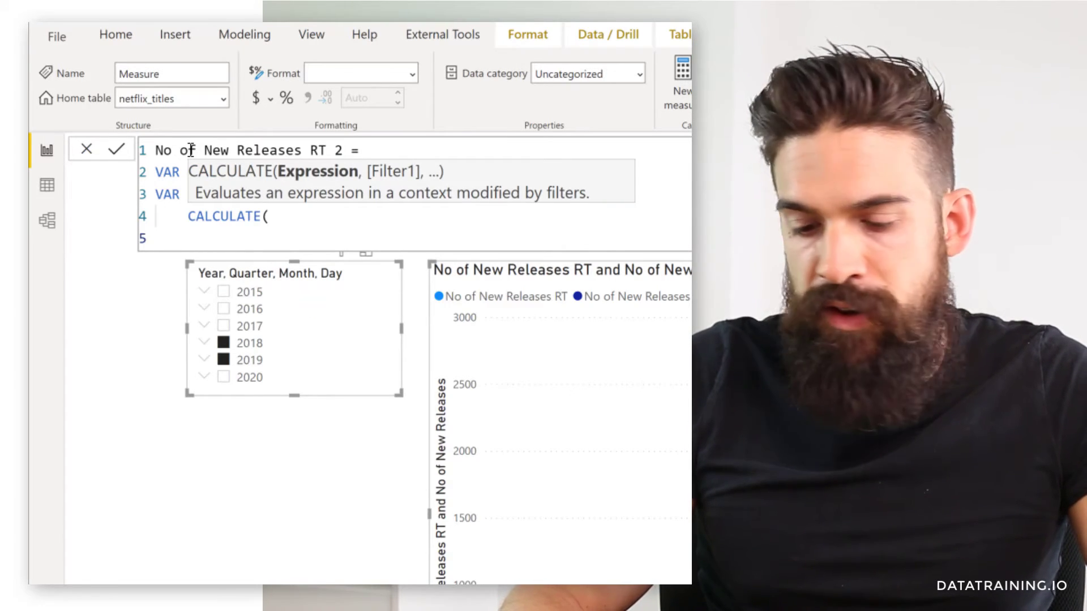
{"action": "type", "text": "["}
{"action": "key", "text": "Tab"}
{"action": "type", "text": ","}
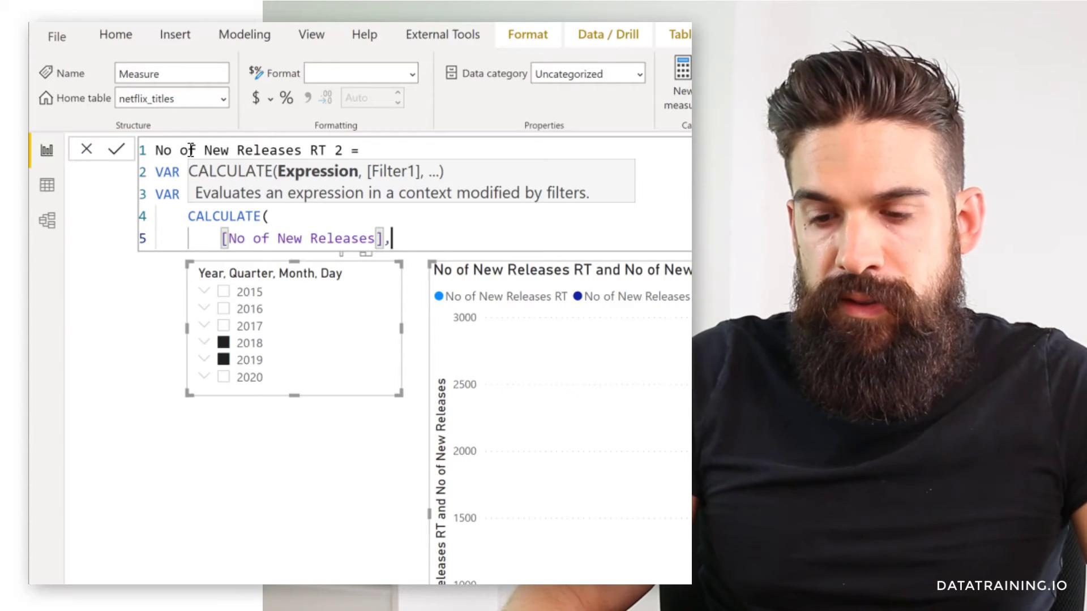
Add the filter dimDate[Date]<=DateMAX to the CALCULATE and close its parenthesis.
{"action": "key", "text": "Return"}
{"action": "type", "text": "d"}
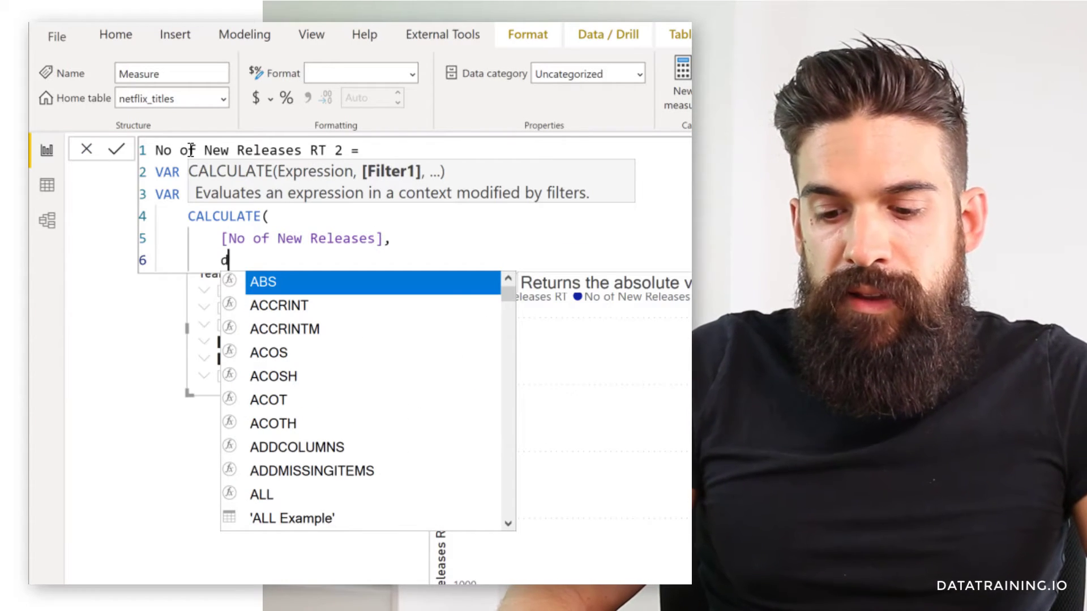
{"action": "type", "text": "imd"}
{"action": "key", "text": "Down"}
{"action": "key", "text": "Tab"}
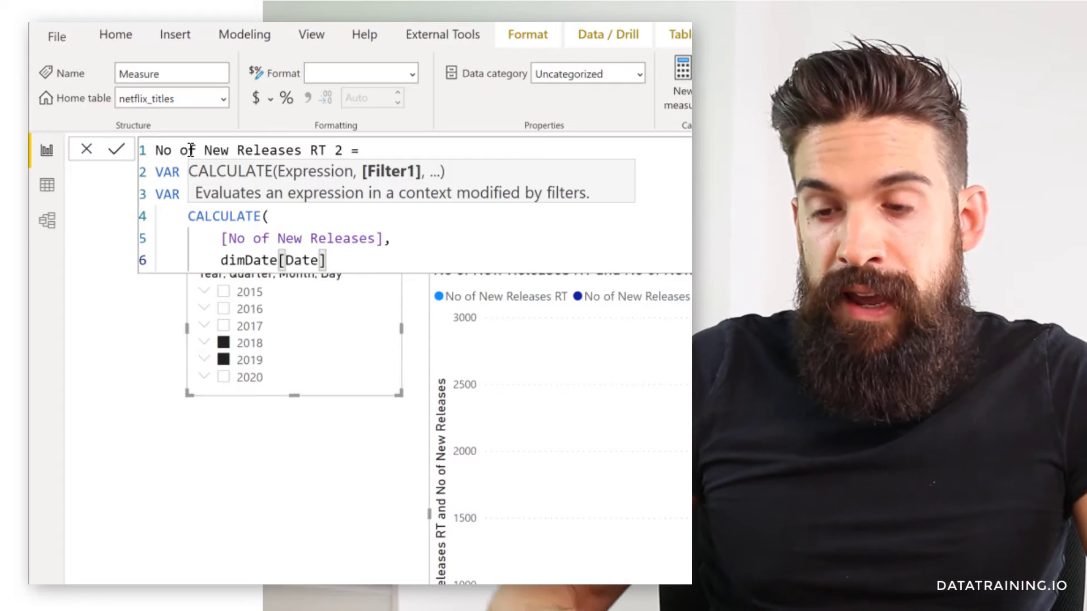
{"action": "type", "text": "<="}
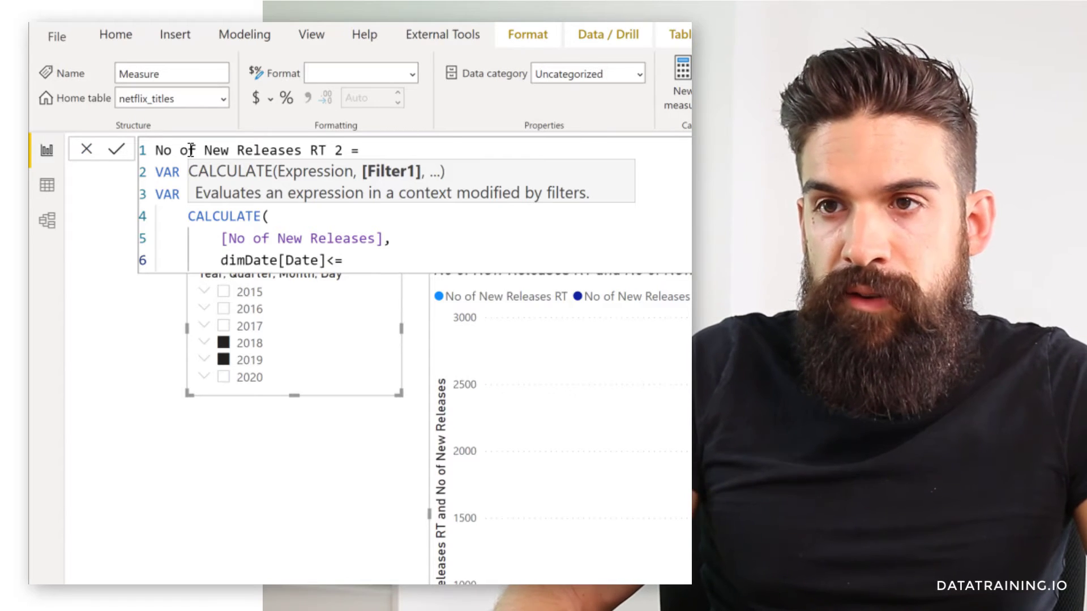
{"action": "type", "text": "date"}
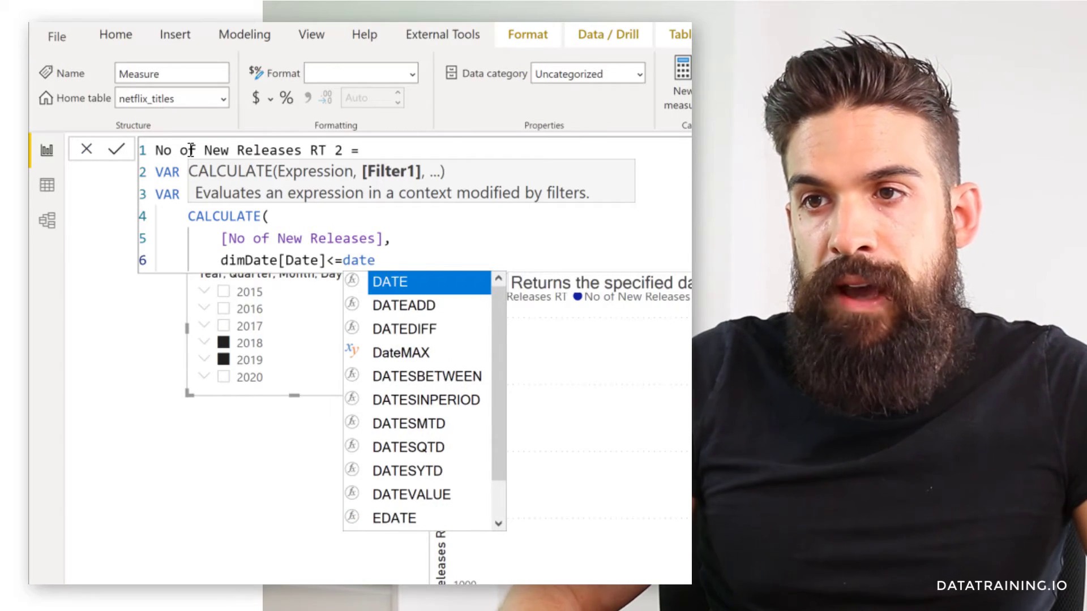
{"action": "key", "text": "Escape"}
{"action": "type", "text": "MAX"}
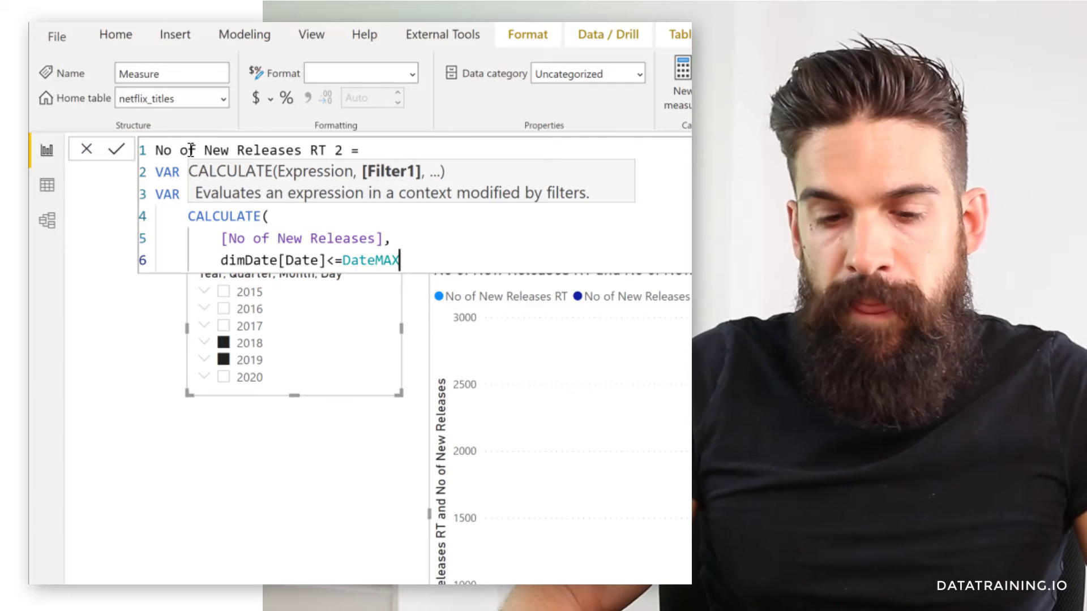
{"action": "key", "text": "Return"}
{"action": "type", "text": ")"}
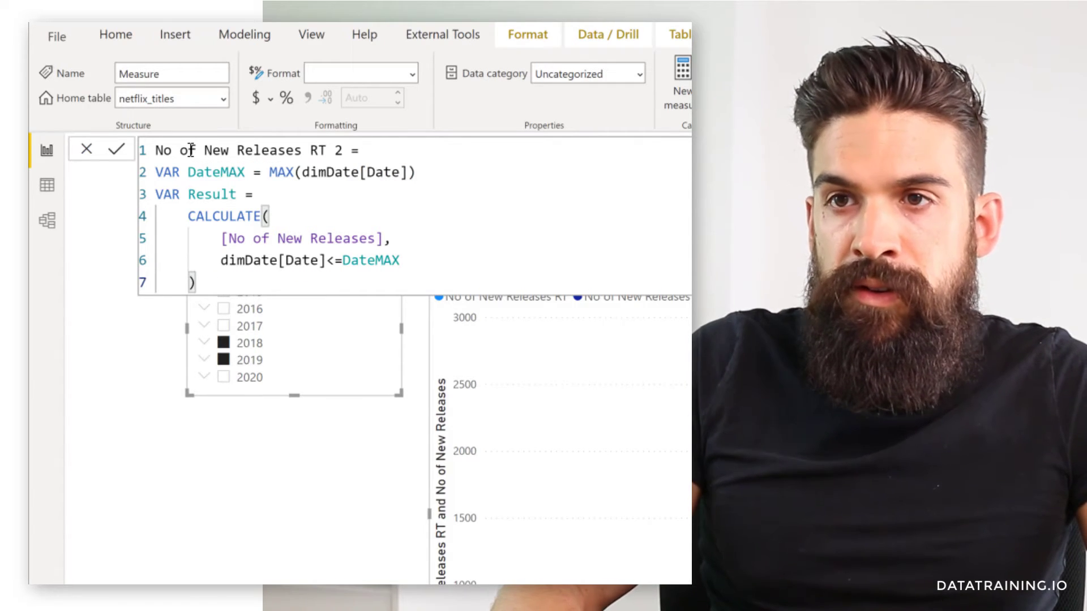
Finish the No of New Releases RT 2 formula with a RETURN of the Result variable.
{"action": "key", "text": "Return"}
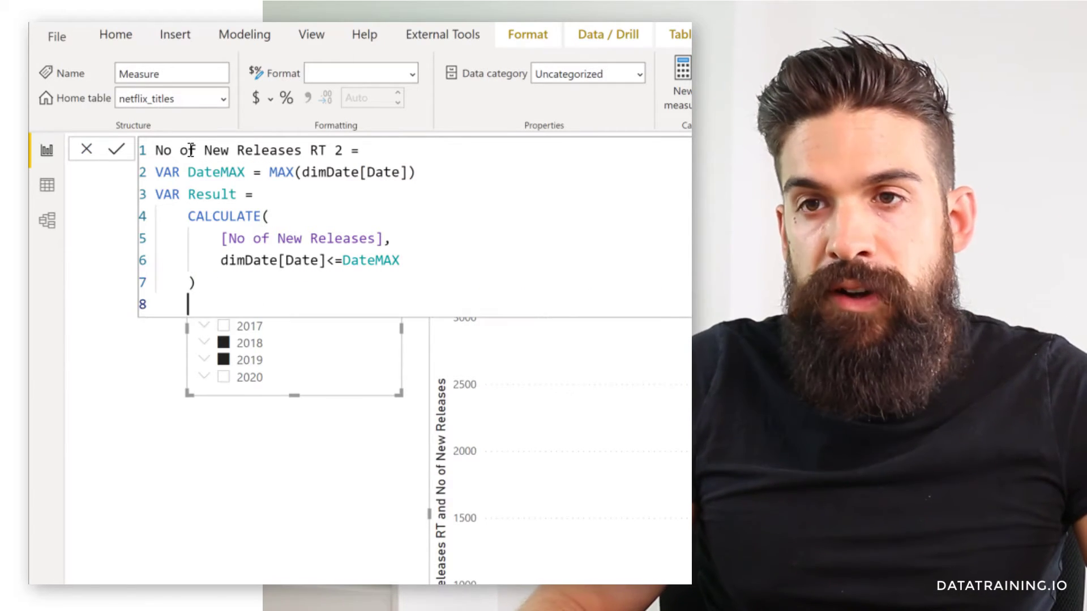
{"action": "type", "text": "RETURN"}
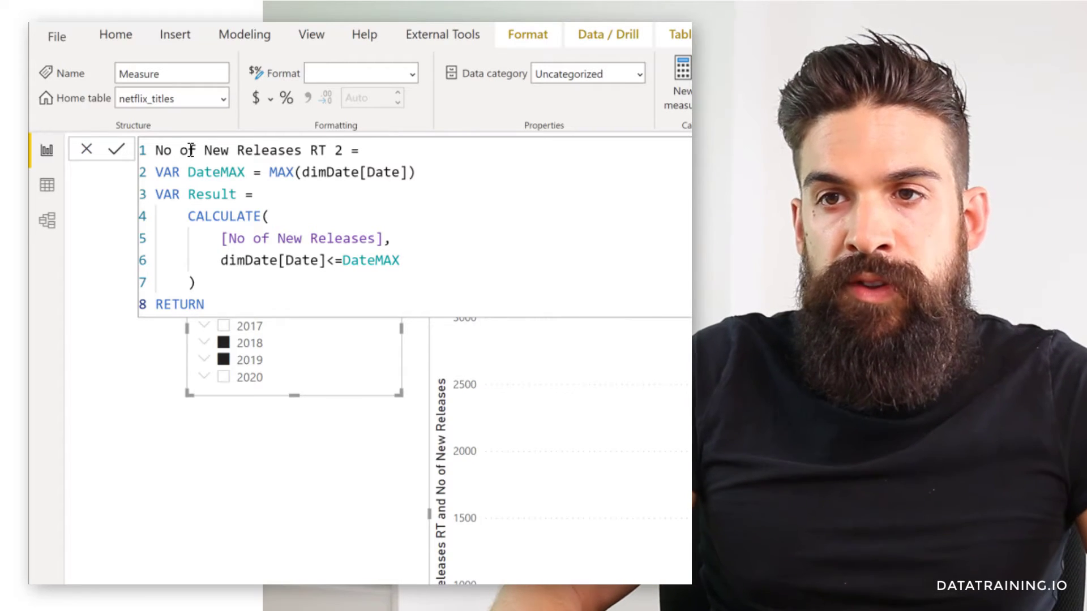
{"action": "key", "text": "Return"}
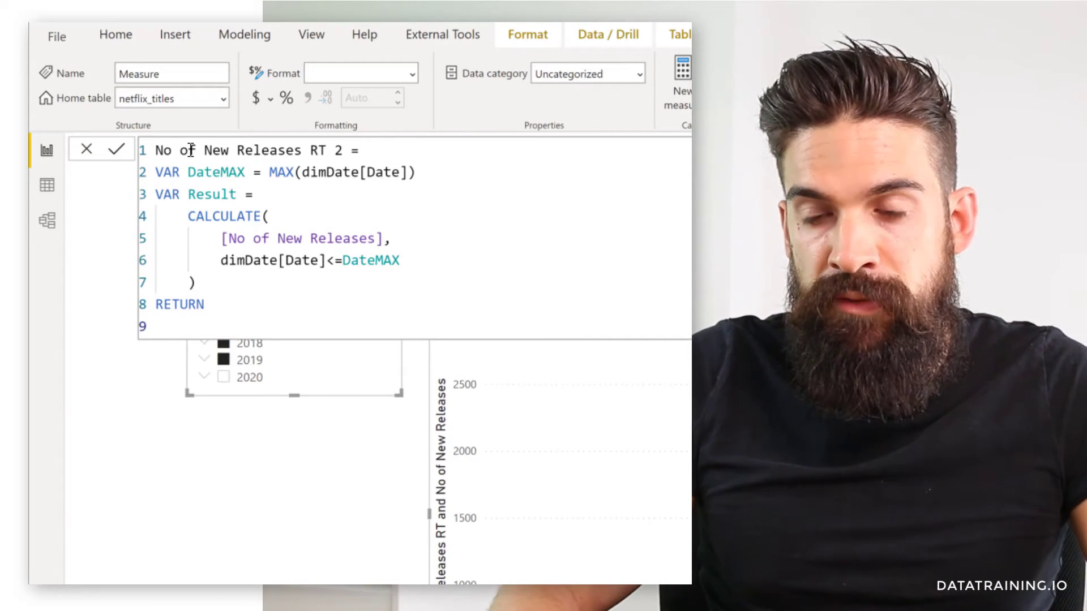
{"action": "type", "text": "Reull"}
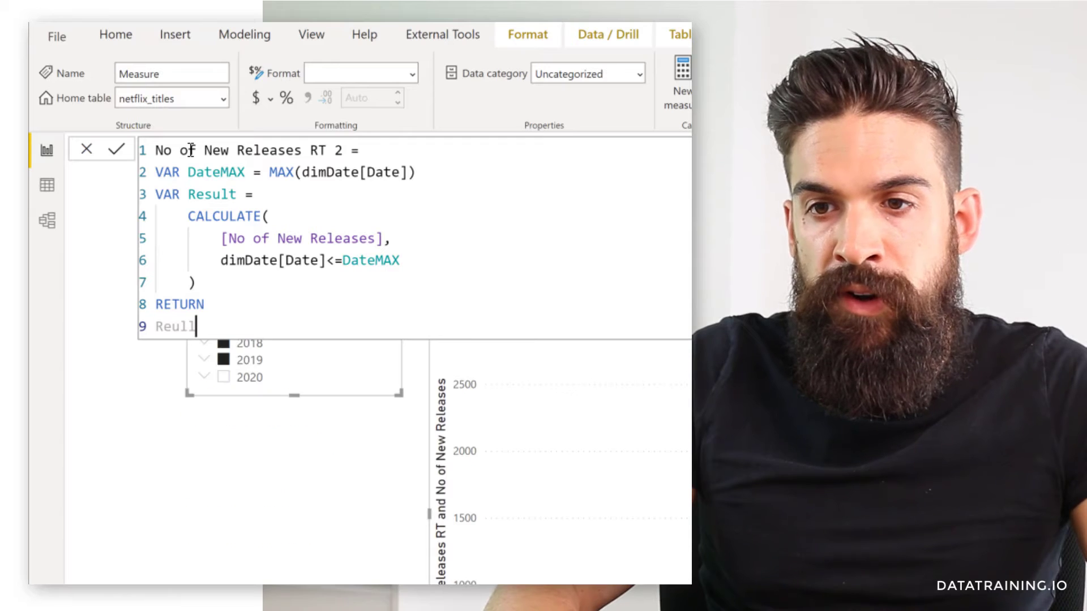
{"action": "key", "text": "BackSpace"}
{"action": "key", "text": "BackSpace"}
{"action": "type", "text": "sult"}
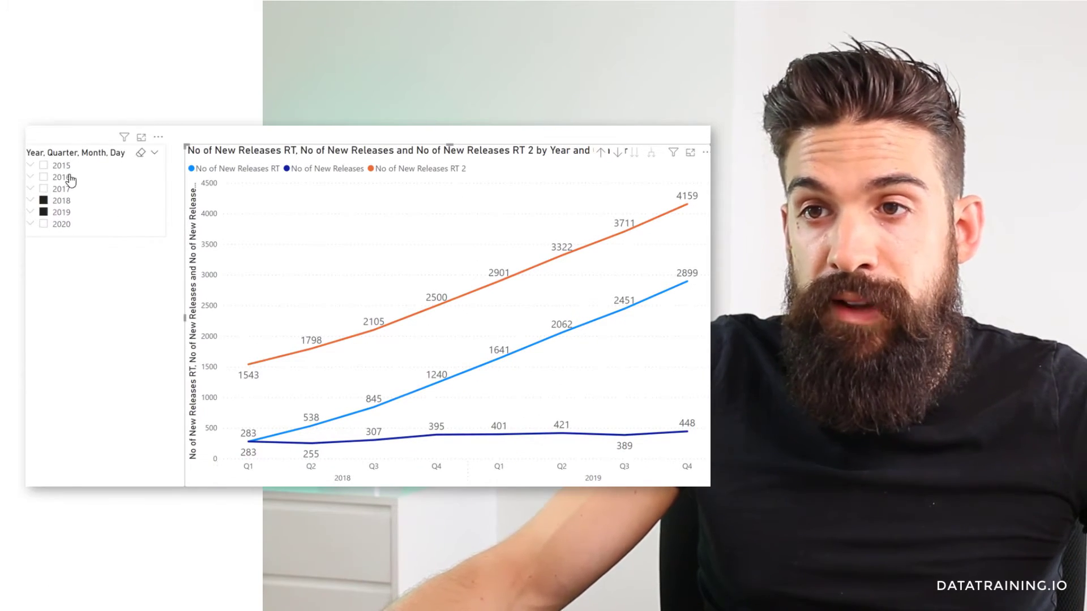
Clear the year slicer's selection and multi-select 2016 through 2020 in it.
{"action": "left_click", "coordinate": [140, 157]}
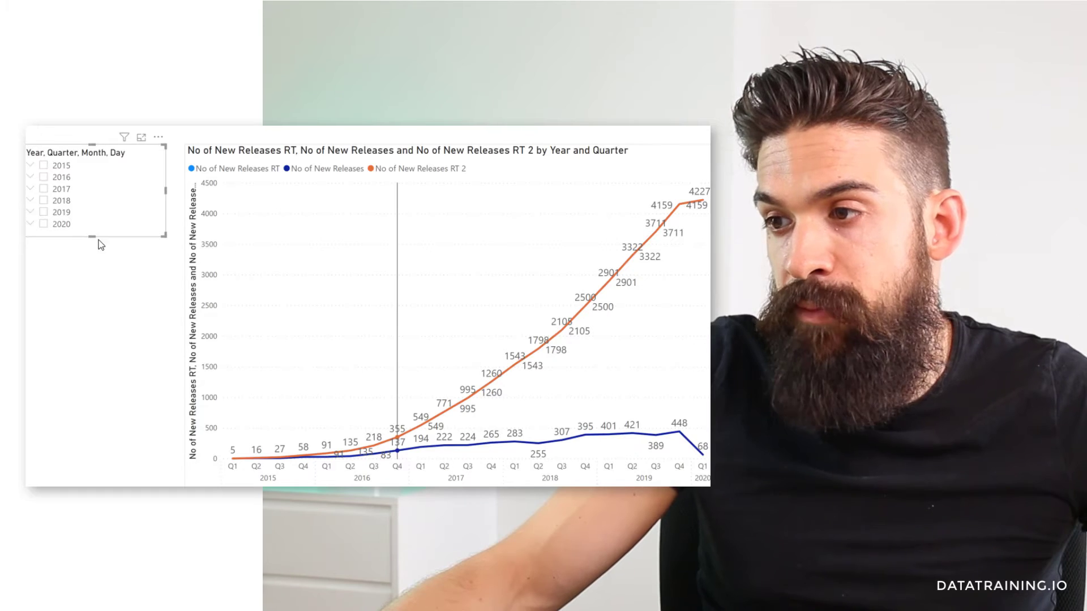
{"action": "left_click", "coordinate": [44, 190]}
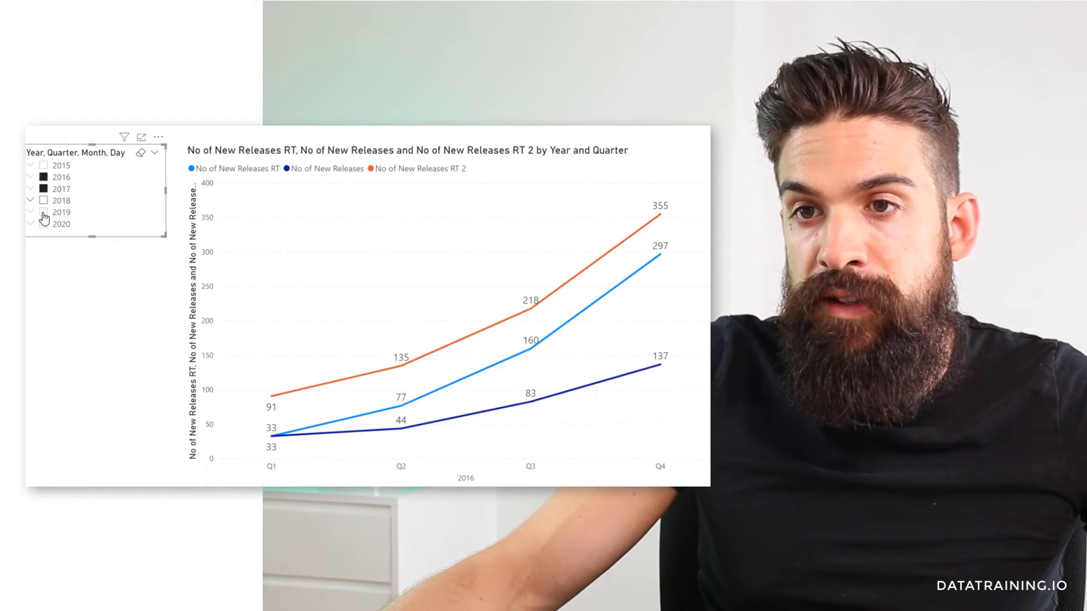
{"action": "left_click", "coordinate": [43, 201], "text": "ctrl"}
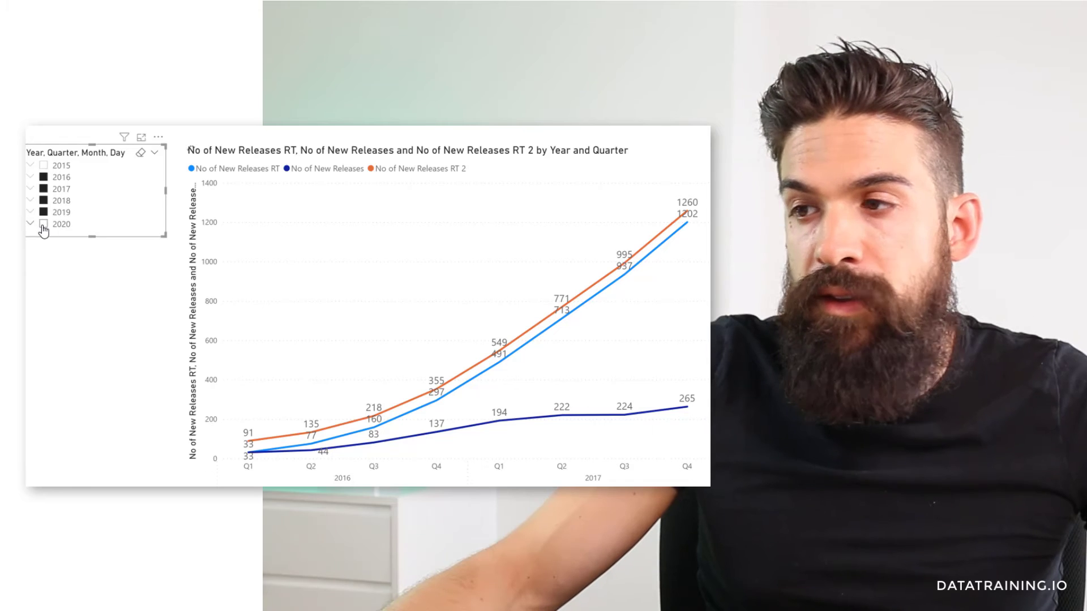
{"action": "left_click", "coordinate": [44, 225], "text": "ctrl"}
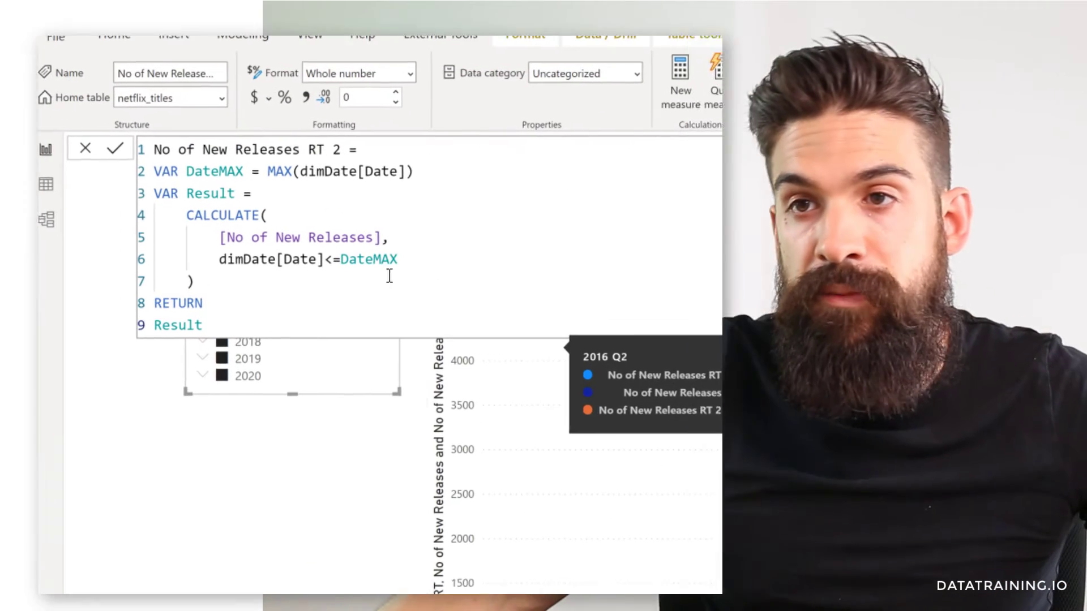
Add ALL(dimDate[Date]) as a second filter of the CALCULATE in the No of New Releases RT 2 formula.
{"action": "left_click", "coordinate": [409, 259]}
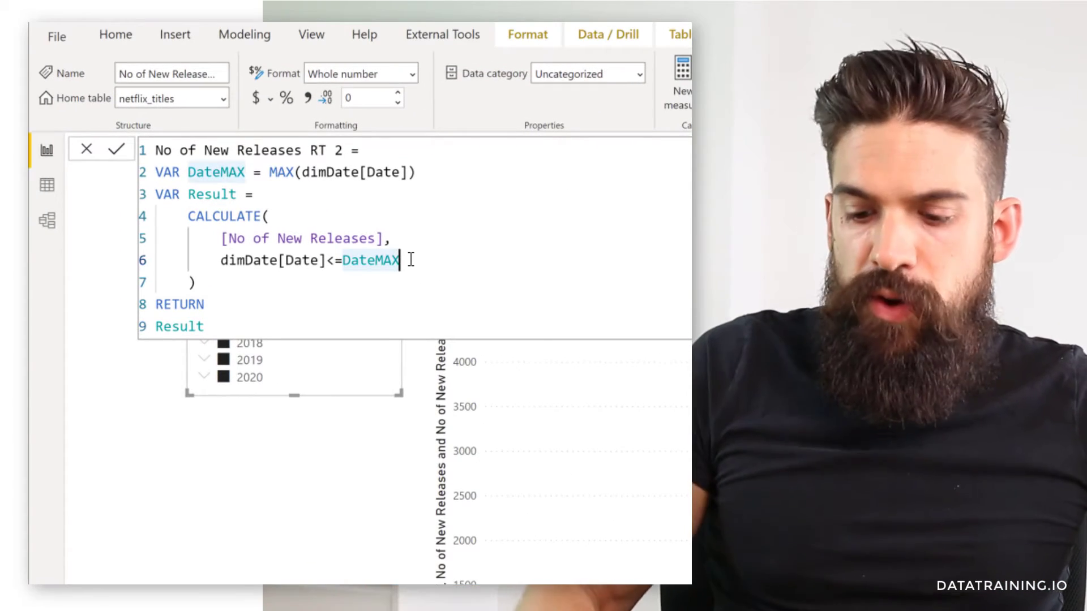
{"action": "type", "text": ","}
{"action": "key", "text": "Return"}
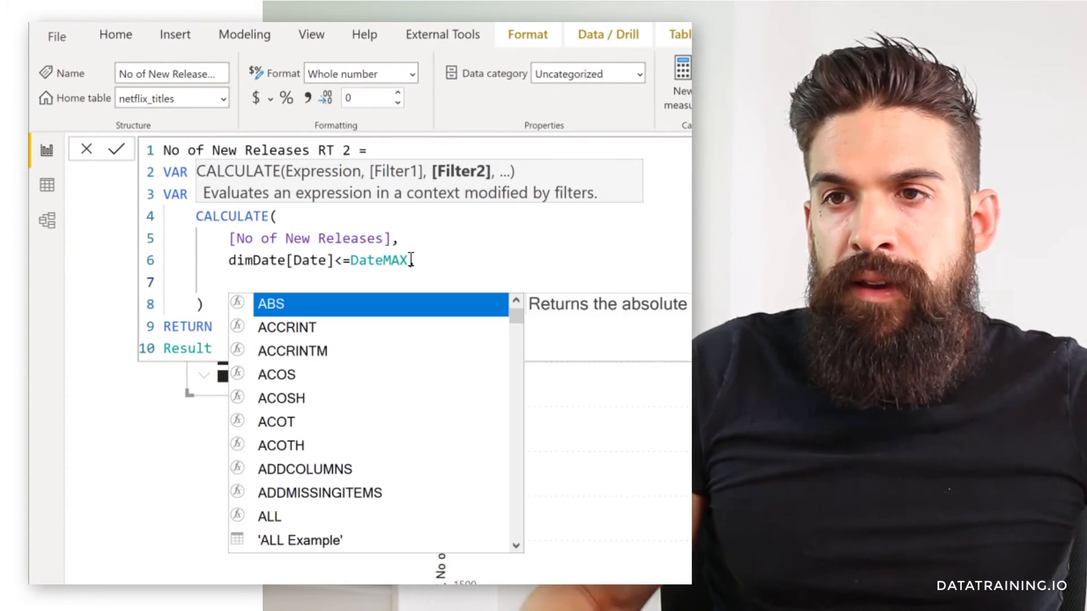
{"action": "type", "text": "ALL("}
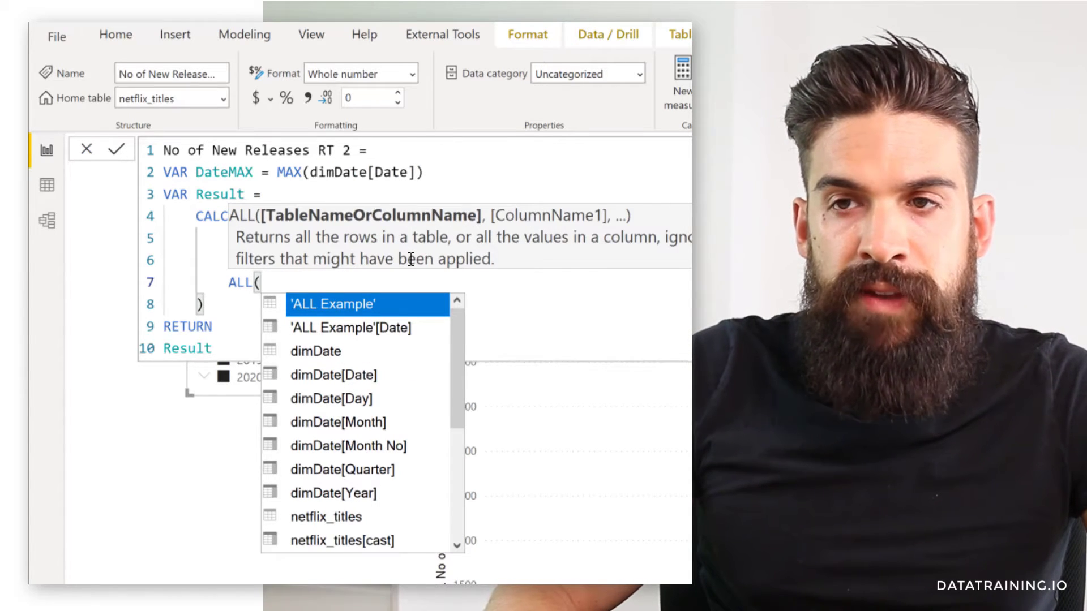
{"action": "type", "text": "dimd"}
{"action": "key", "text": "Down"}
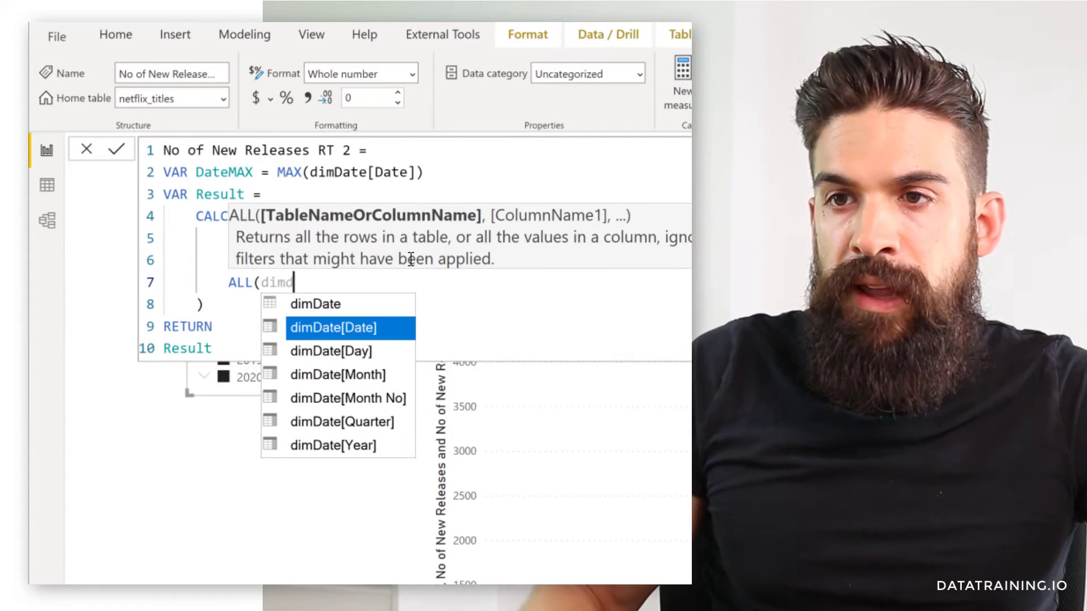
{"action": "key", "text": "Tab"}
{"action": "type", "text": ")"}
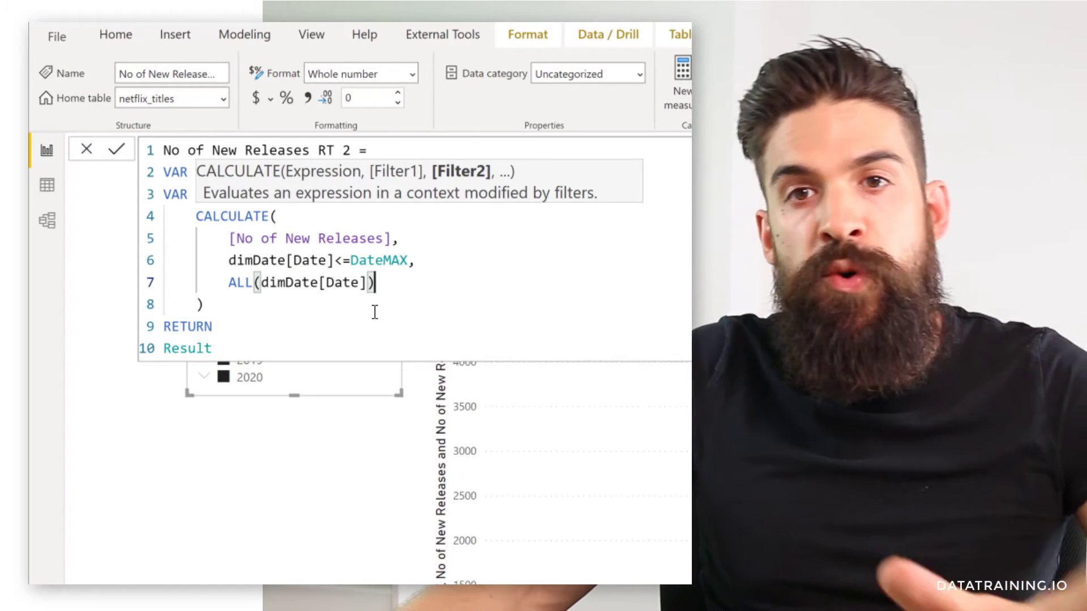
{"action": "left_click", "coordinate": [420, 293]}
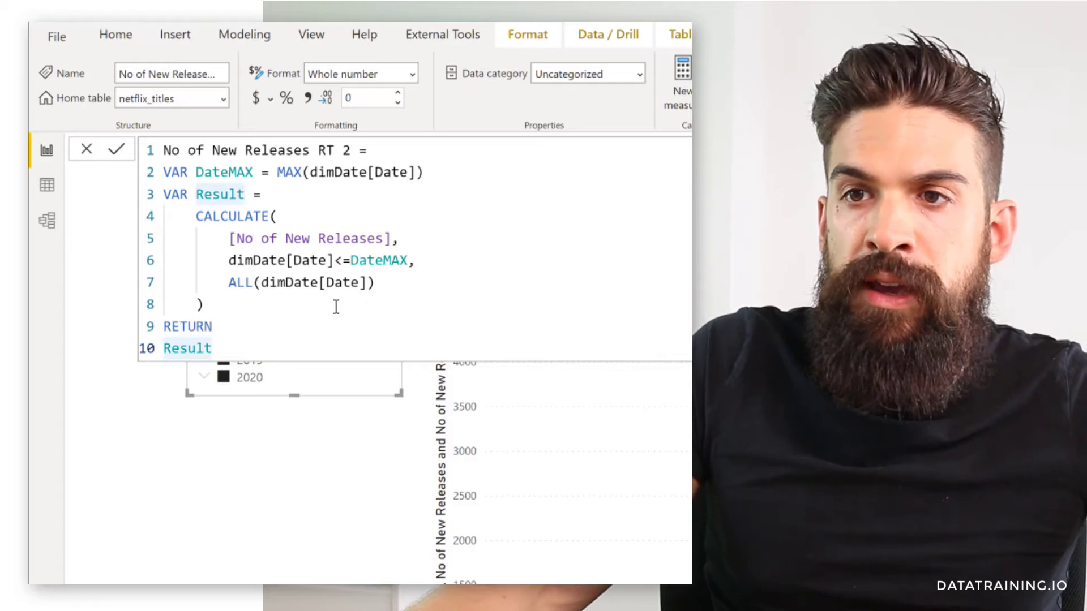
{"action": "left_click_drag", "start_coordinate": [376, 283], "coordinate": [229, 282]}
{"action": "left_click", "coordinate": [377, 286]}
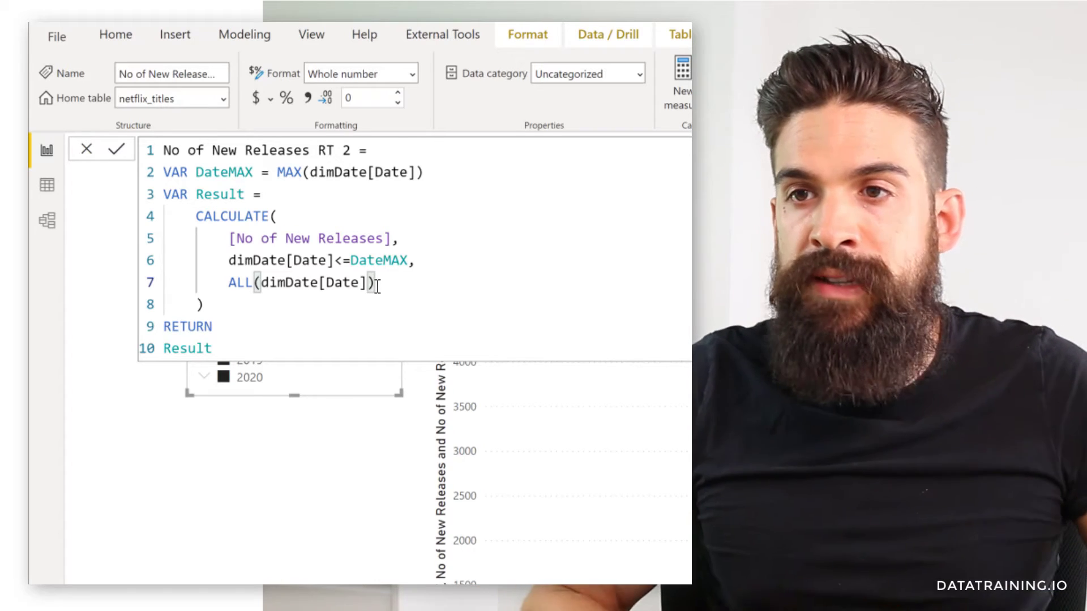
{"action": "left_click_drag", "start_coordinate": [377, 286], "coordinate": [192, 289]}
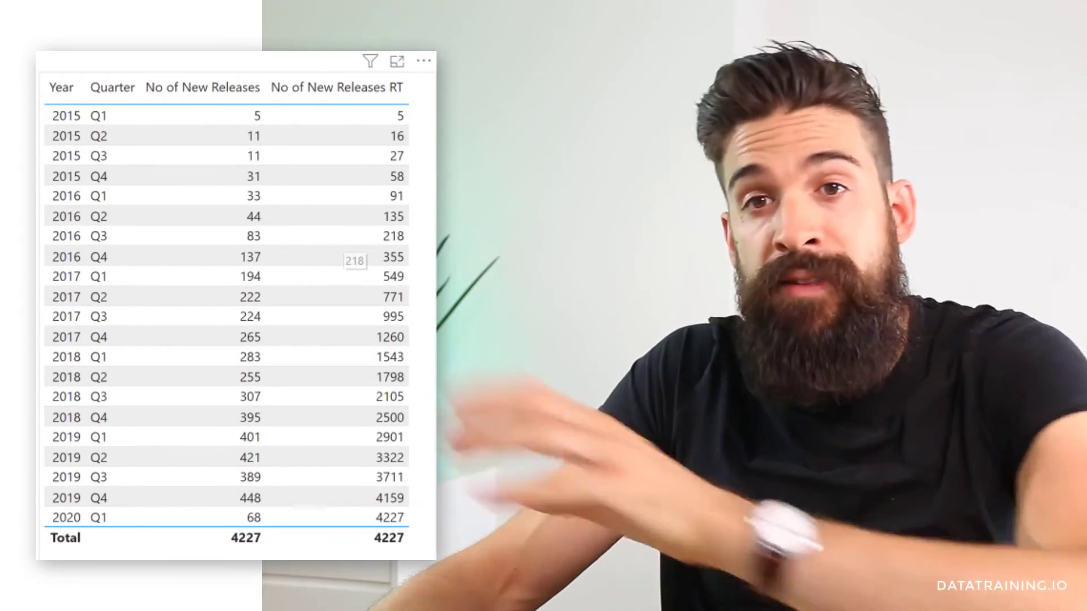
Widen the quarterly new releases table to make room for another column.
{"action": "left_click", "coordinate": [428, 227]}
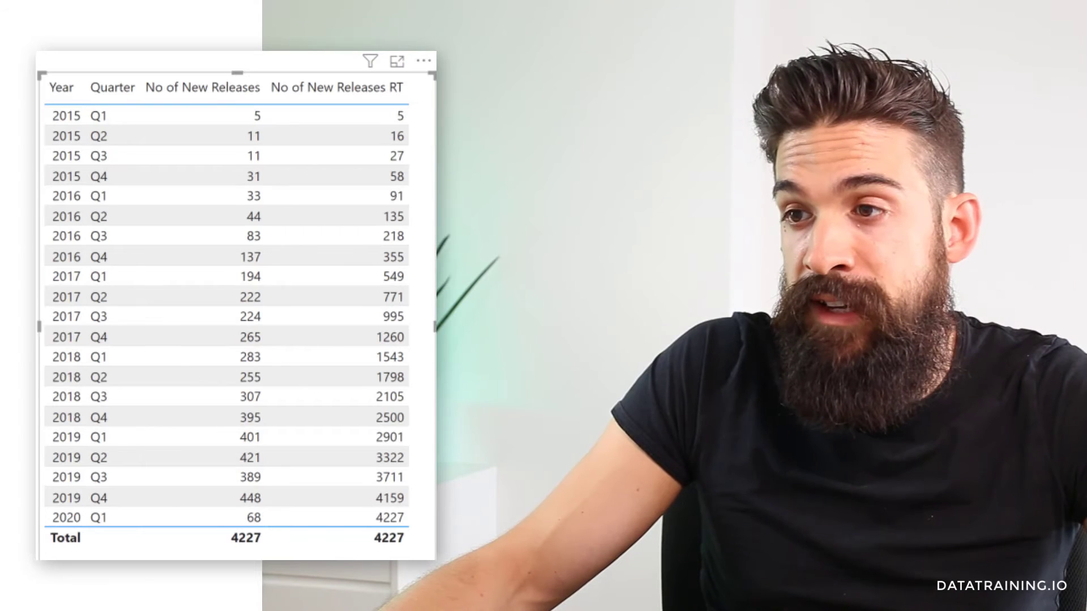
{"action": "left_click_drag", "start_coordinate": [432, 329], "coordinate": [670, 329]}
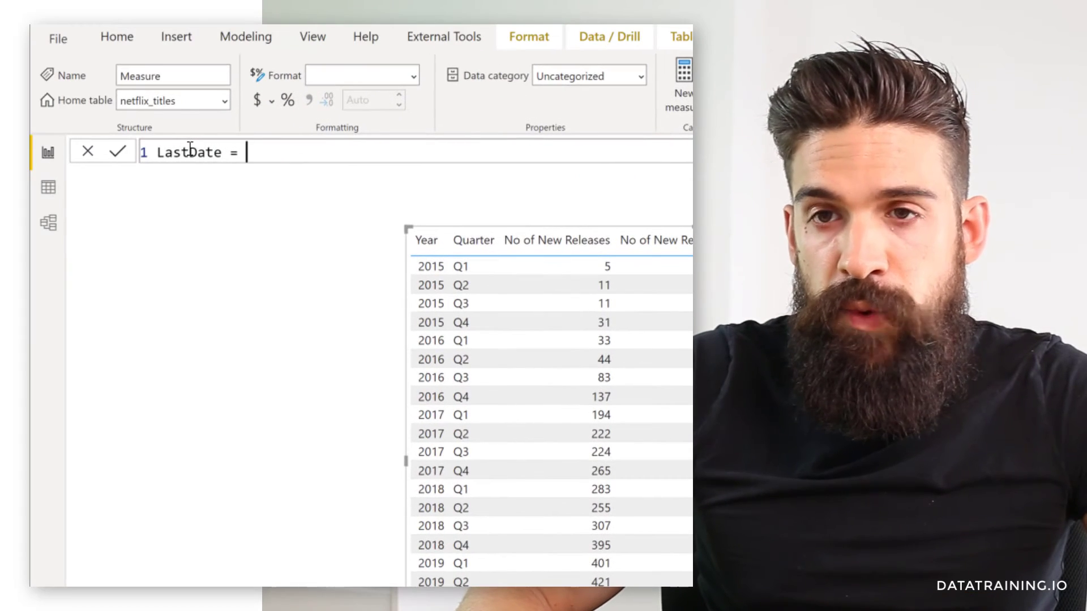
Define the LastDate measure as LASTDATE(ALL(dimDate[Date])) and set its format to dd/mm/yyyy.
{"action": "type", "text": "last"}
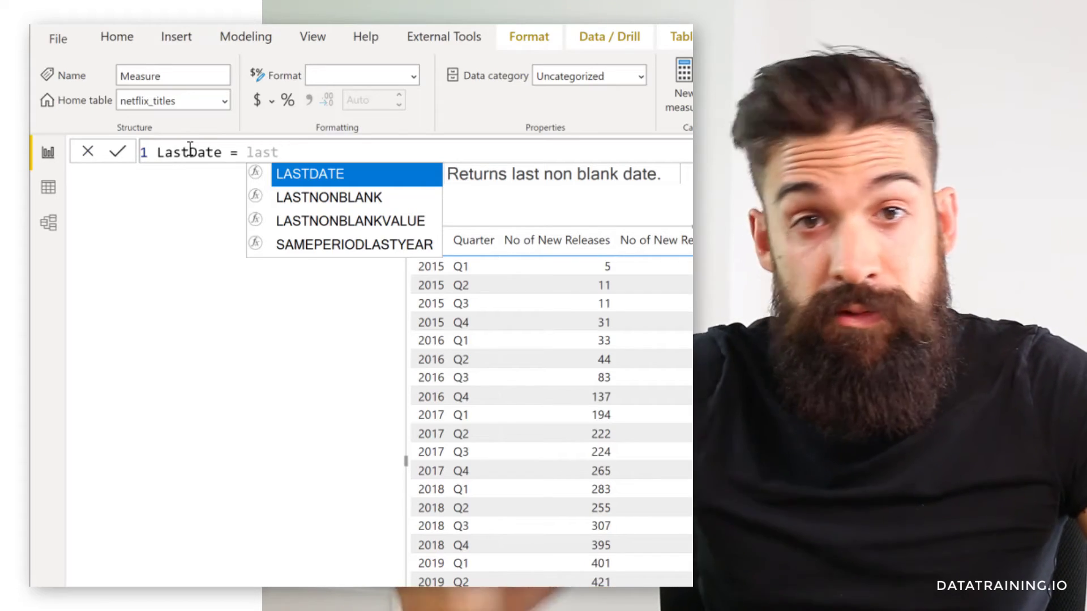
{"action": "key", "text": "Tab"}
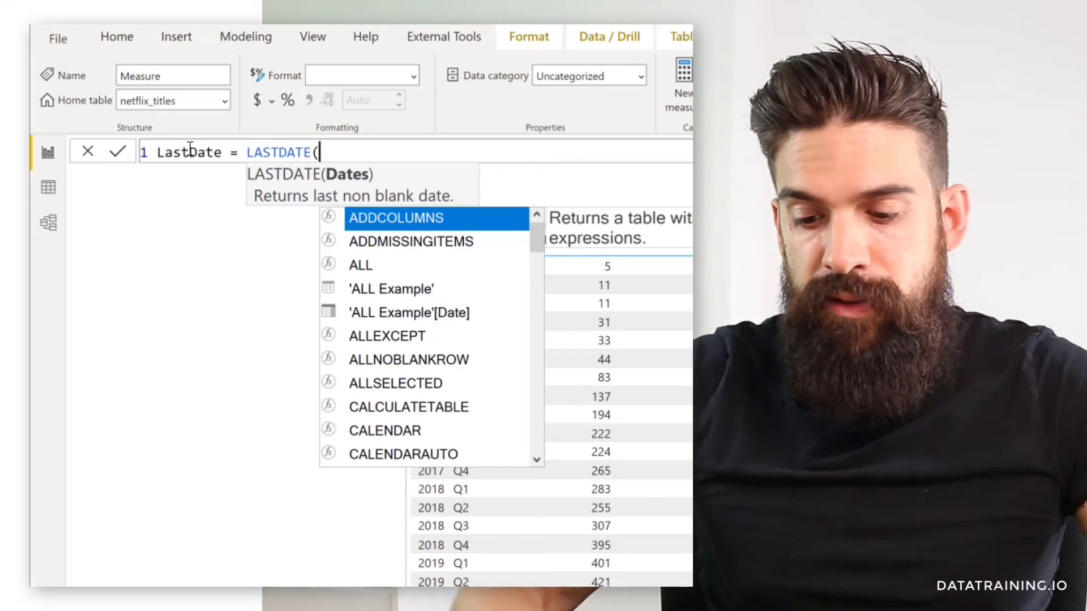
{"action": "type", "text": "all"}
{"action": "key", "text": "Tab"}
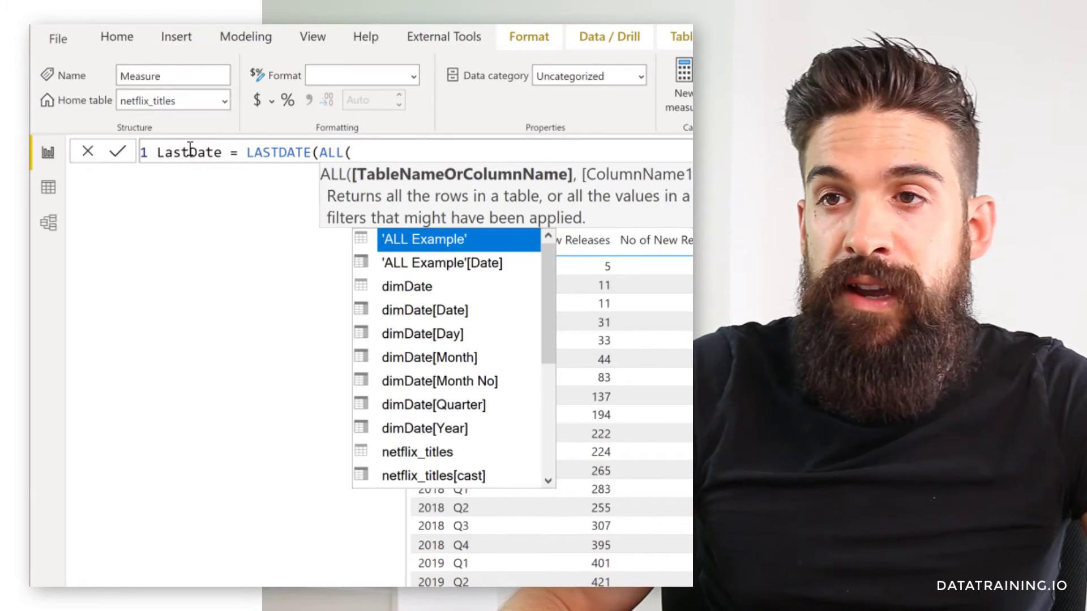
{"action": "type", "text": "dimd"}
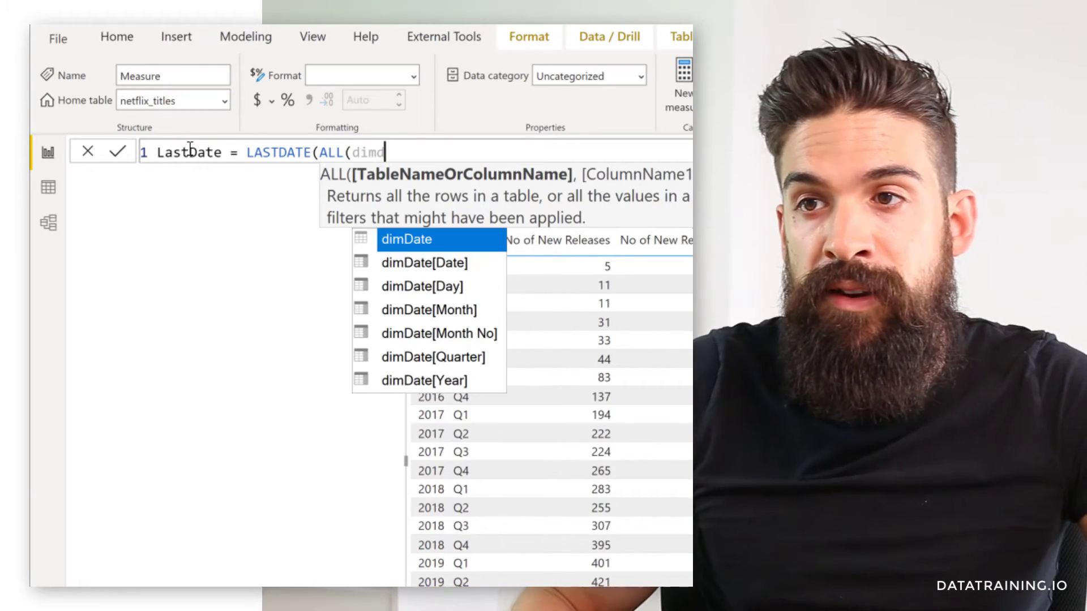
{"action": "key", "text": "Down"}
{"action": "key", "text": "Tab"}
{"action": "type", "text": "))"}
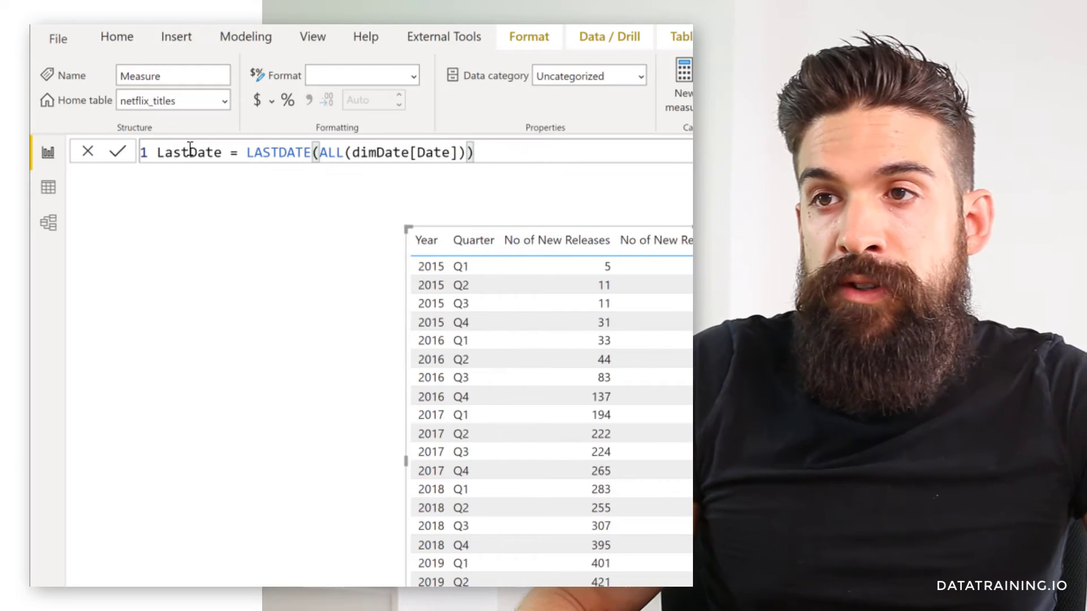
{"action": "key", "text": "Return"}
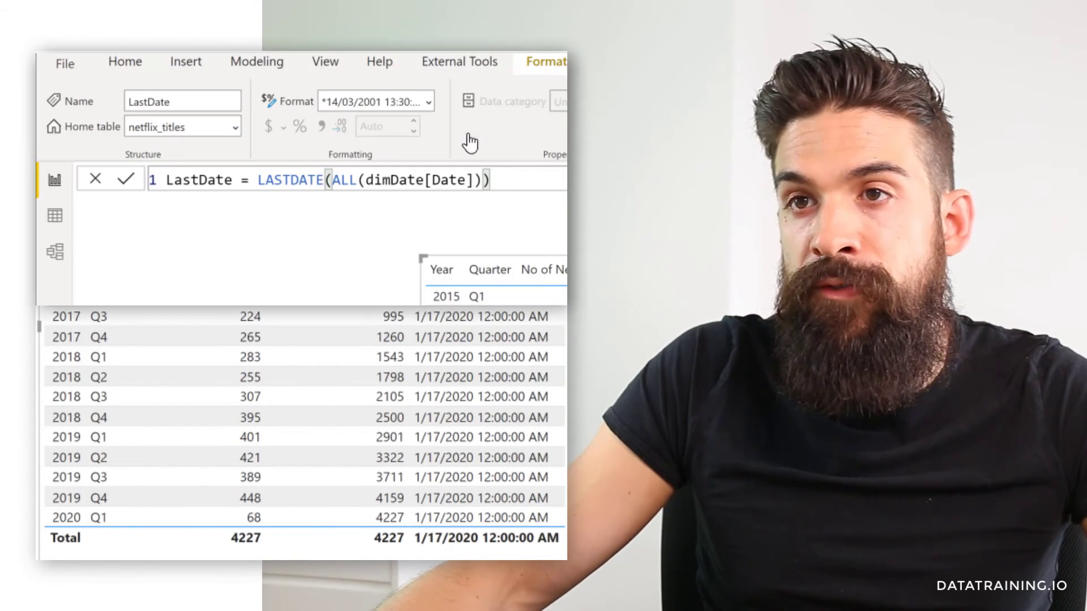
{"action": "left_click", "coordinate": [429, 104]}
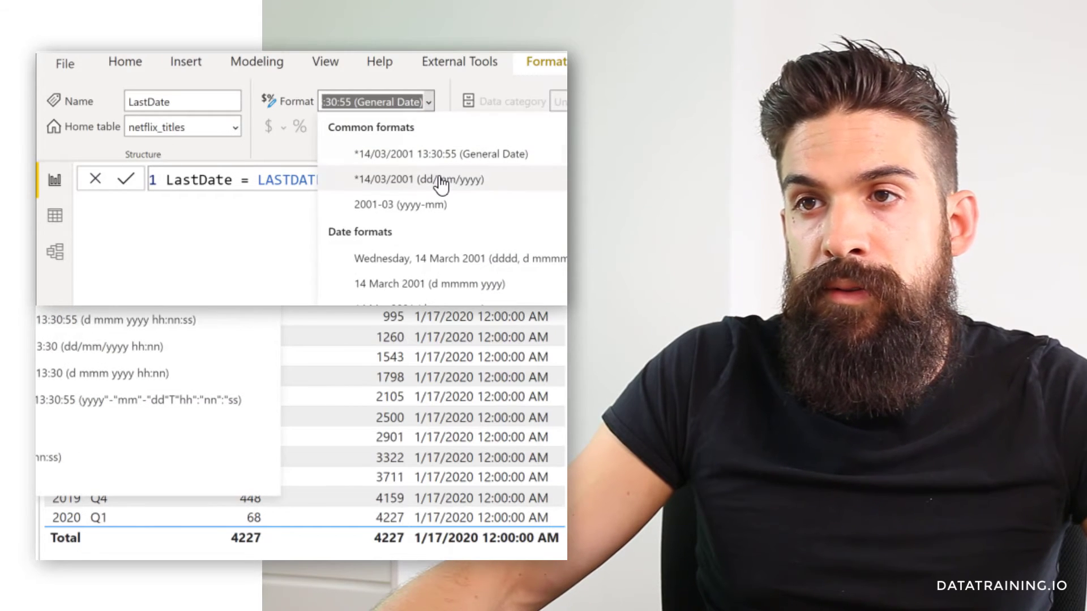
{"action": "left_click", "coordinate": [439, 179]}
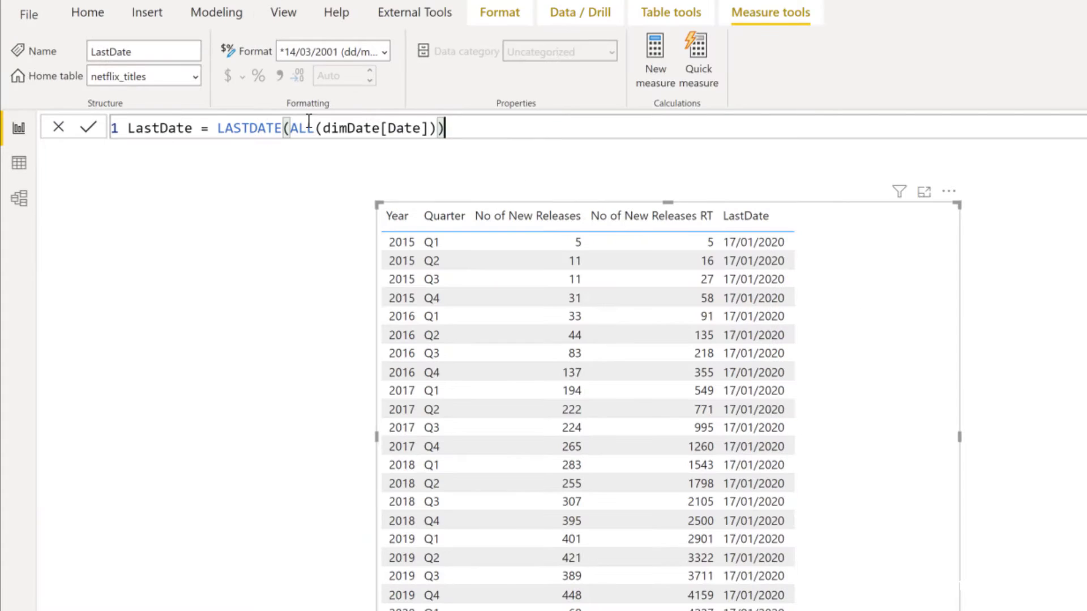
Remove the ALL function from the LastDate formula so it reads LASTDATE(dimDate[Date]), and commit it.
{"action": "left_click", "coordinate": [304, 129]}
{"action": "left_click", "coordinate": [323, 129]}
{"action": "key", "text": "BackSpace"}
{"action": "key", "text": "BackSpace"}
{"action": "key", "text": "BackSpace"}
{"action": "key", "text": "BackSpace"}
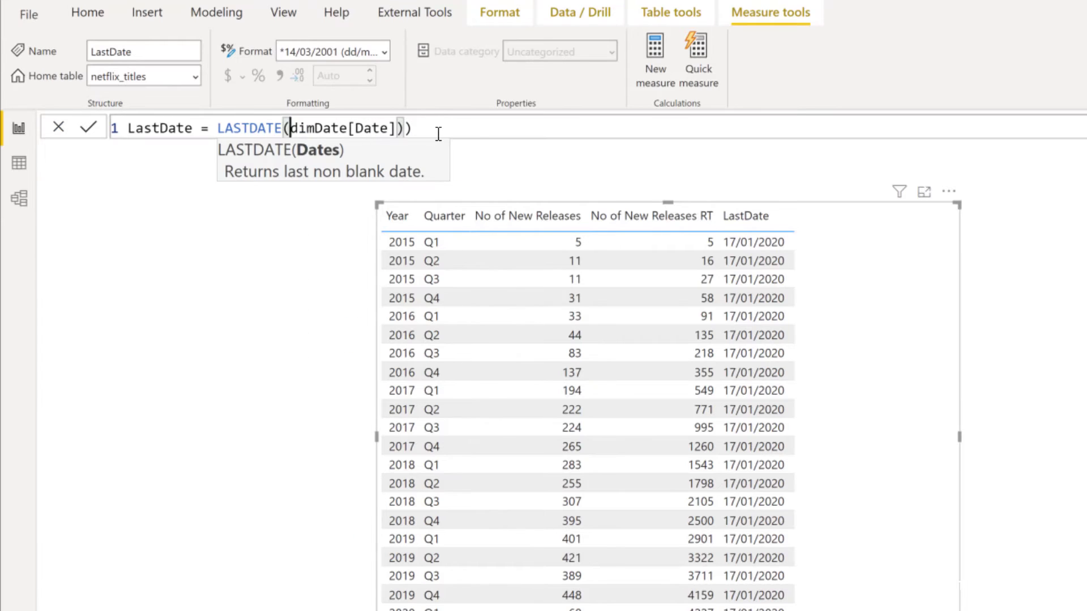
{"action": "left_click", "coordinate": [438, 133]}
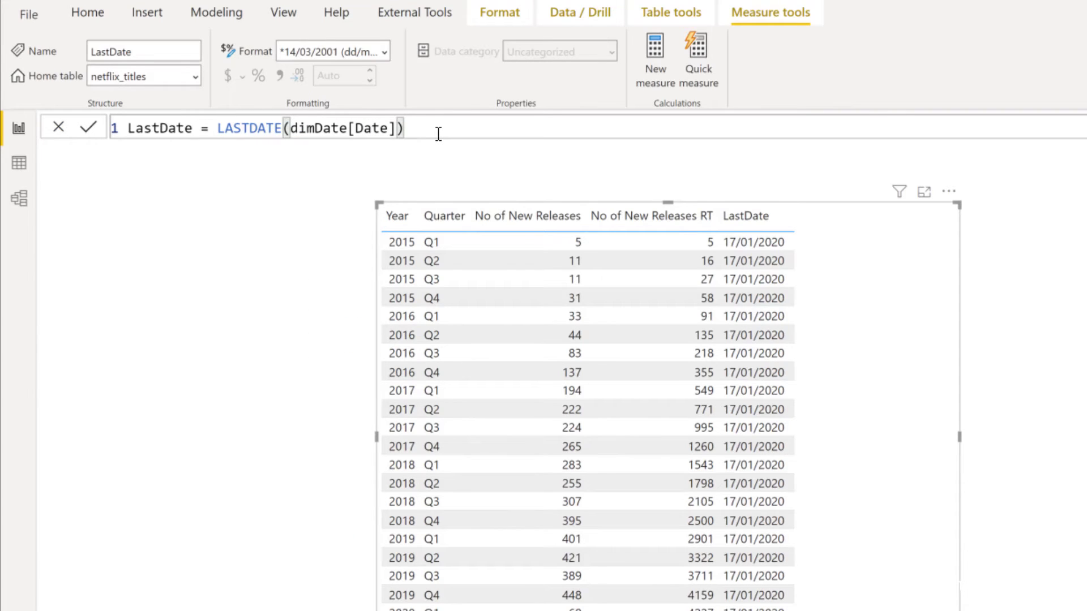
{"action": "key", "text": "Return"}
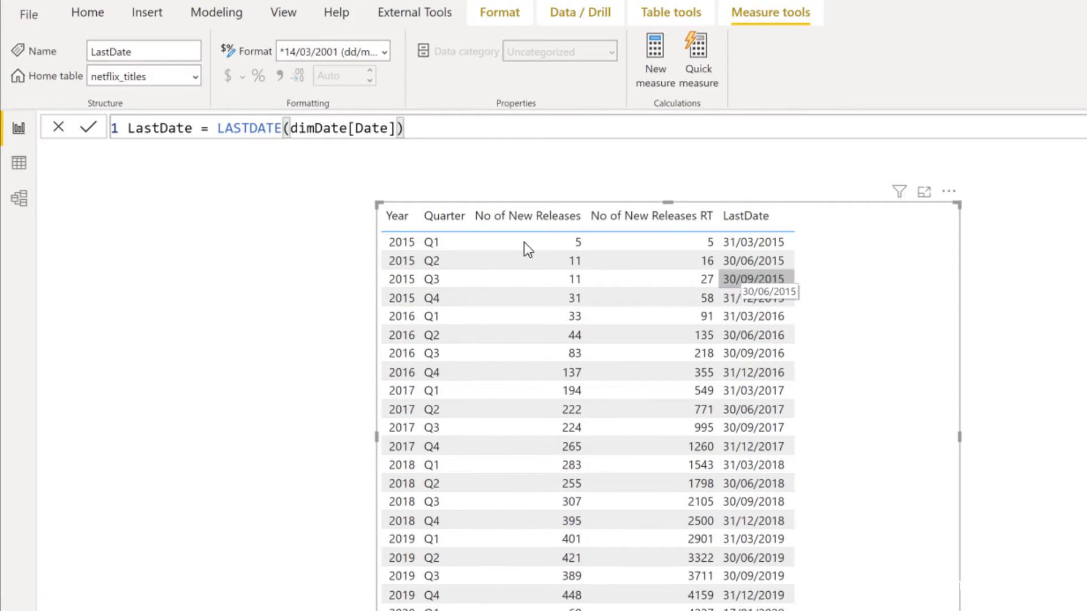
Wrap dimDate[Date] in ALL again inside the LastDate measure's LASTDATE function and commit the formula.
{"action": "left_click", "coordinate": [292, 128]}
{"action": "type", "text": "ALL"}
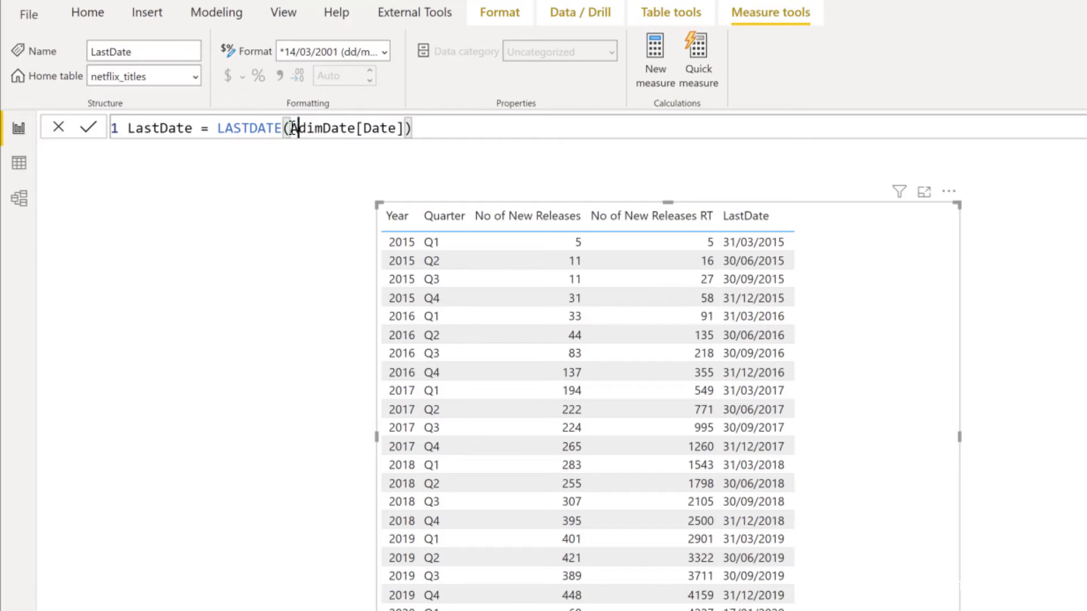
{"action": "type", "text": "("}
{"action": "left_click", "coordinate": [475, 124]}
{"action": "type", "text": ")"}
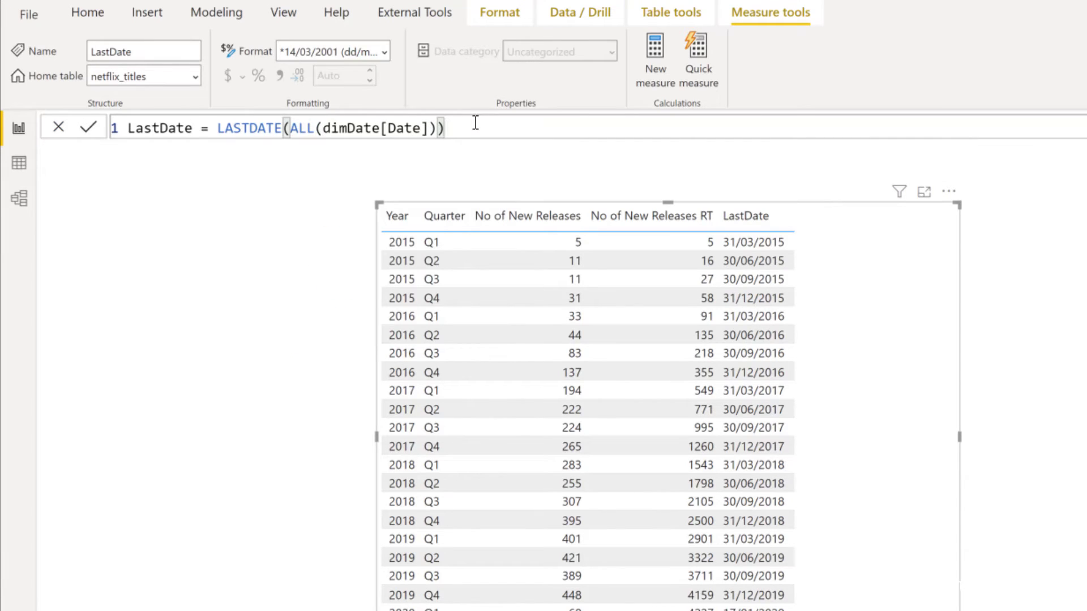
{"action": "key", "text": "Return"}
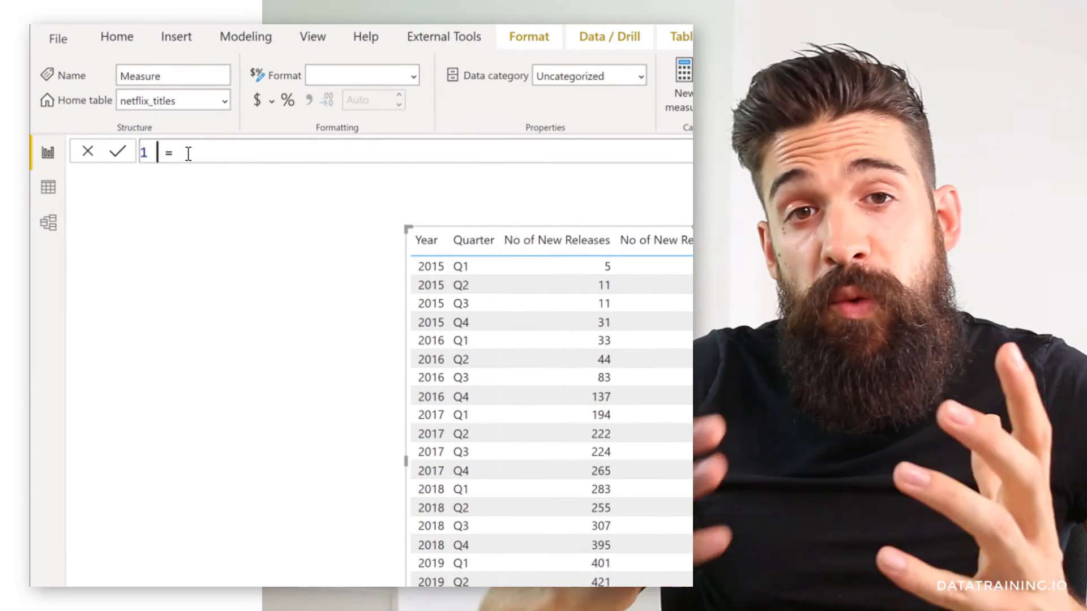
Name the new measure No of New Releases on Last Date and begin a new line after the equals sign.
{"action": "type", "text": "No of Ne"}
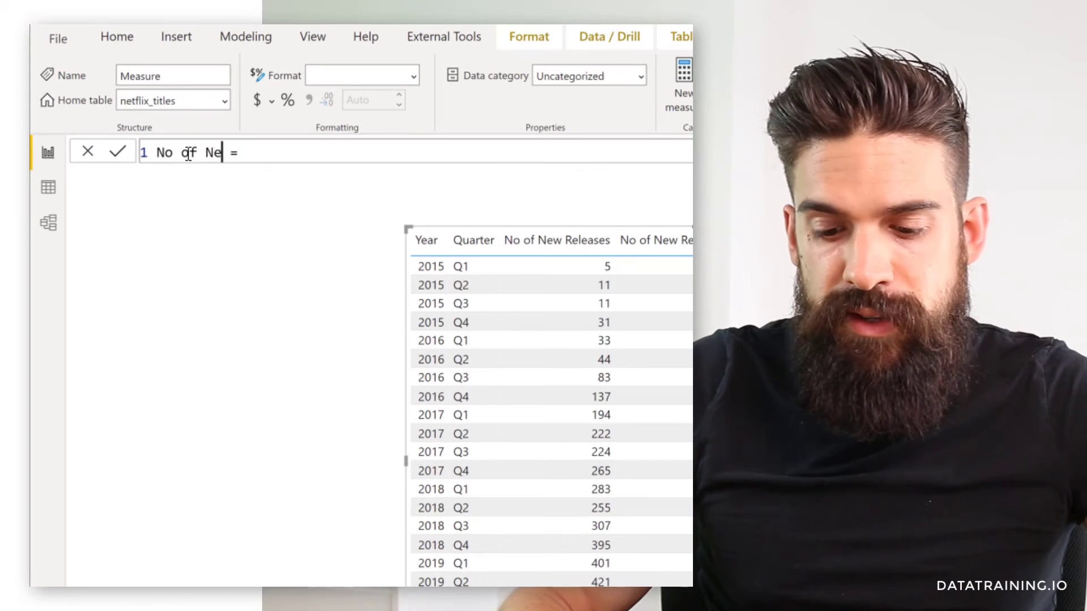
{"action": "type", "text": "w Releases o"}
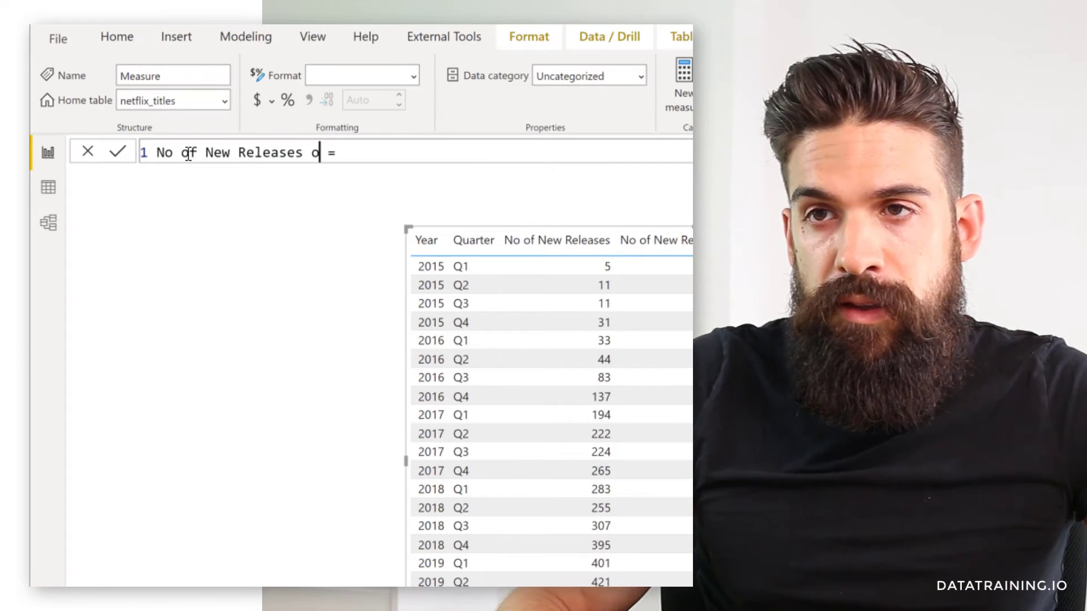
{"action": "type", "text": "n Last Date"}
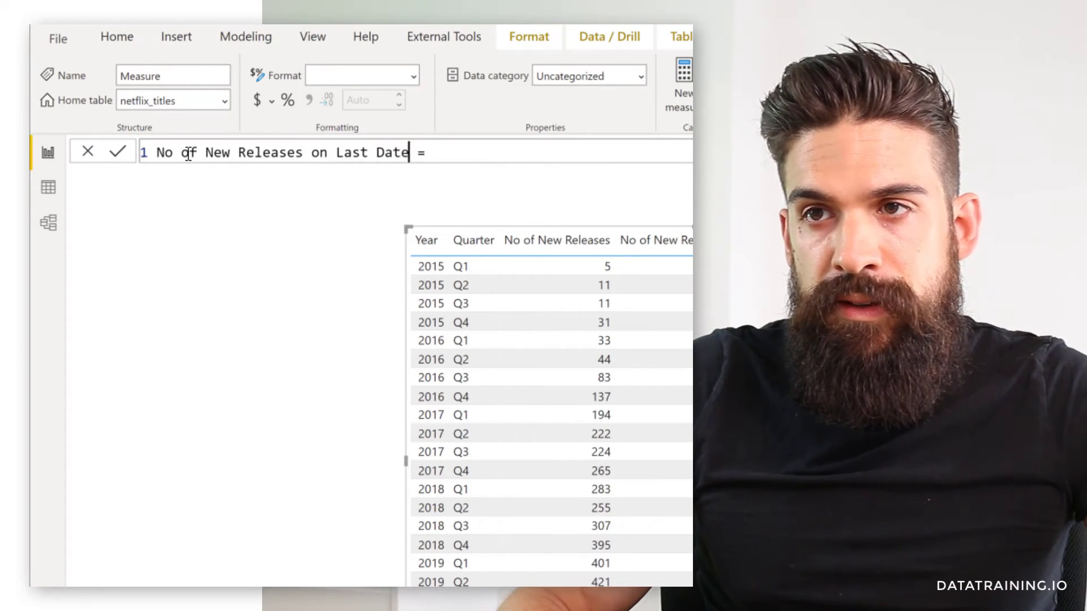
{"action": "key", "text": "End"}
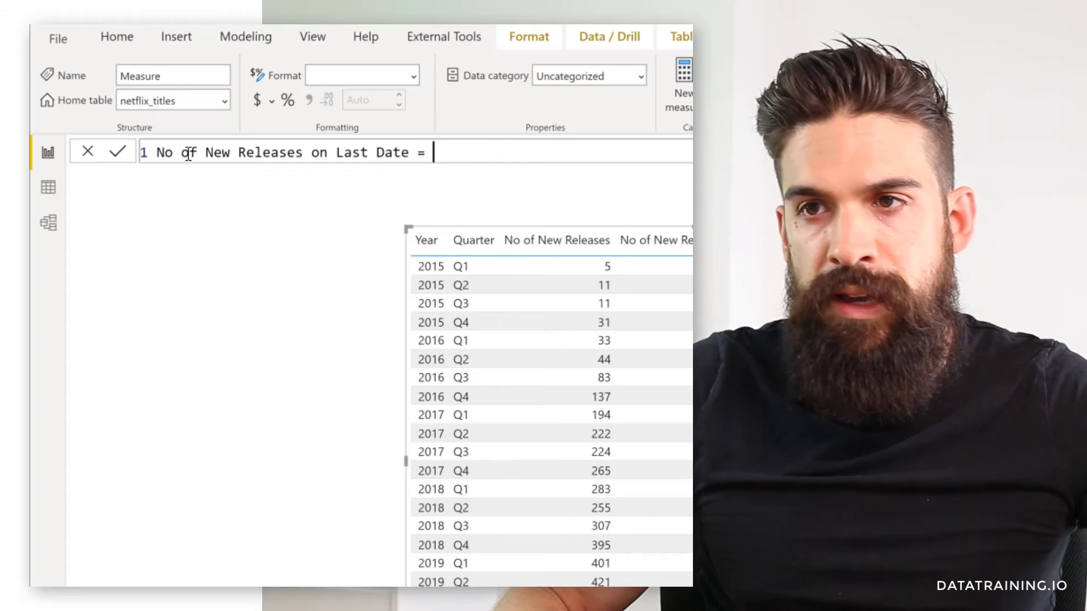
{"action": "key", "text": "shift+Return"}
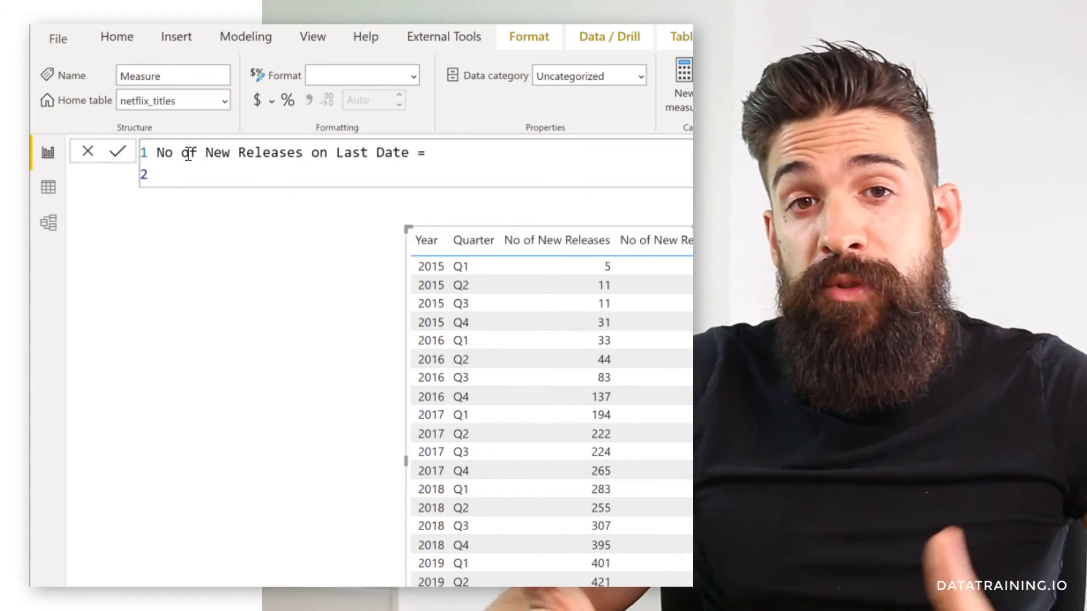
Declare a variable DateLast that holds the [LastDate] measure.
{"action": "type", "text": "VAR Date"}
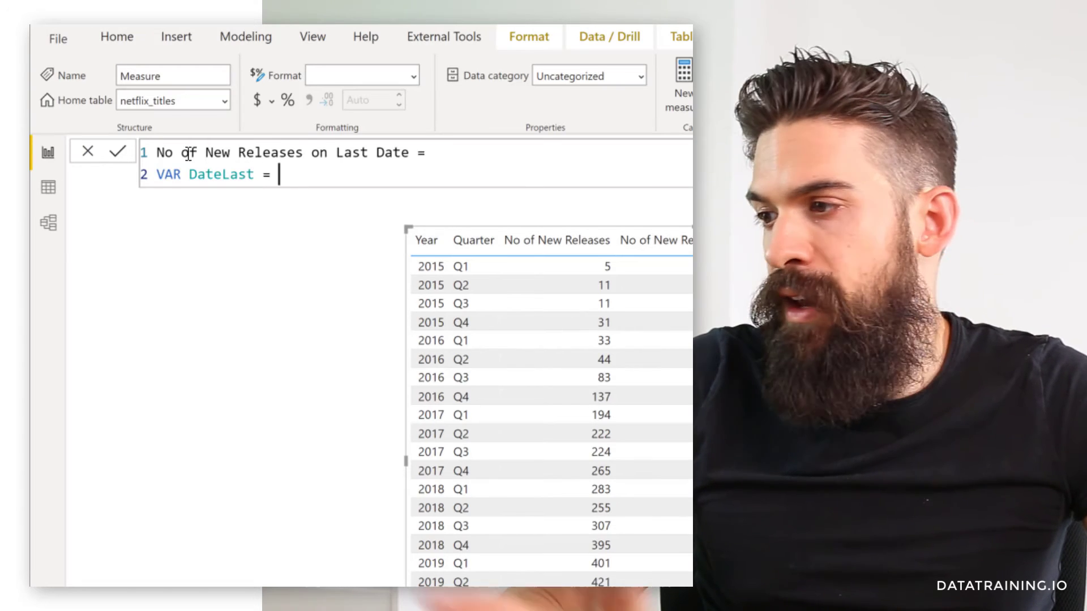
{"action": "type", "text": "Las"}
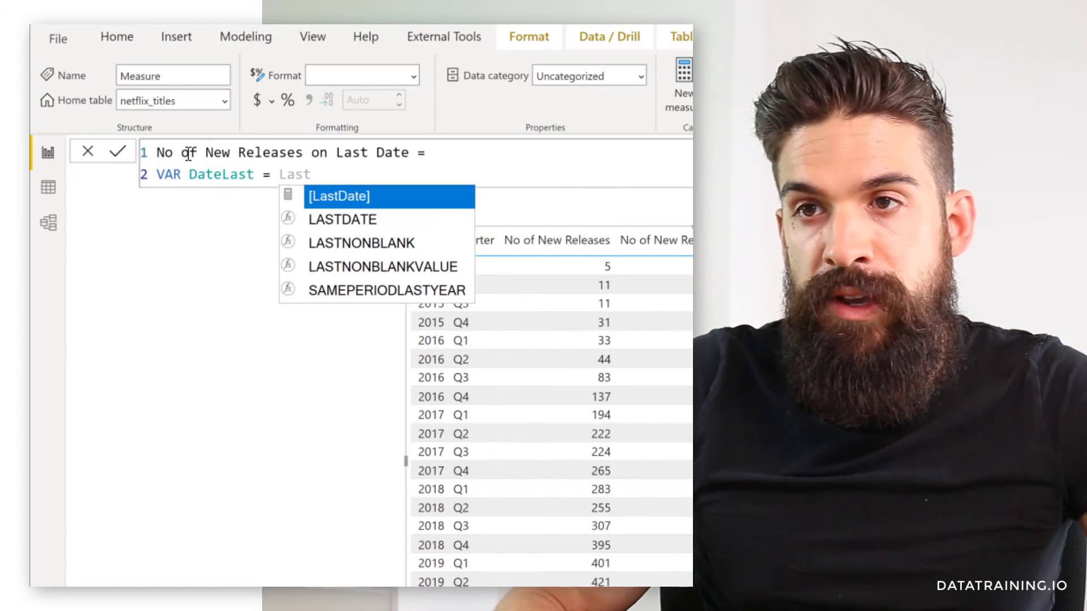
{"action": "type", "text": "t"}
{"action": "key", "text": "Tab"}
{"action": "key", "text": "shift+Return"}
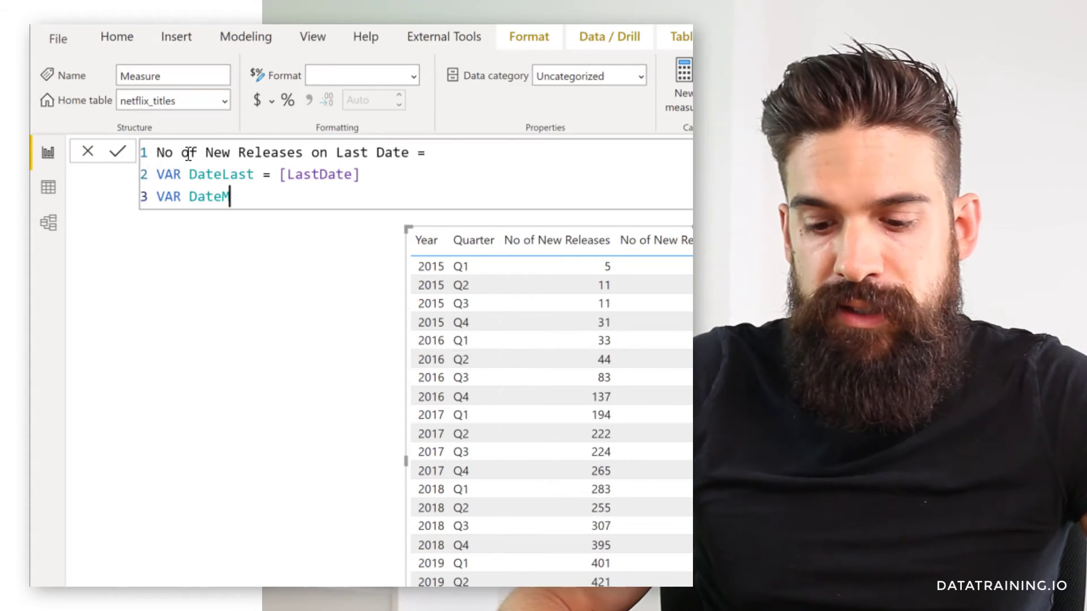
Declare a variable DateMax that holds MAX(dimDate[Date]), and begin a new line below it.
{"action": "type", "text": "="}
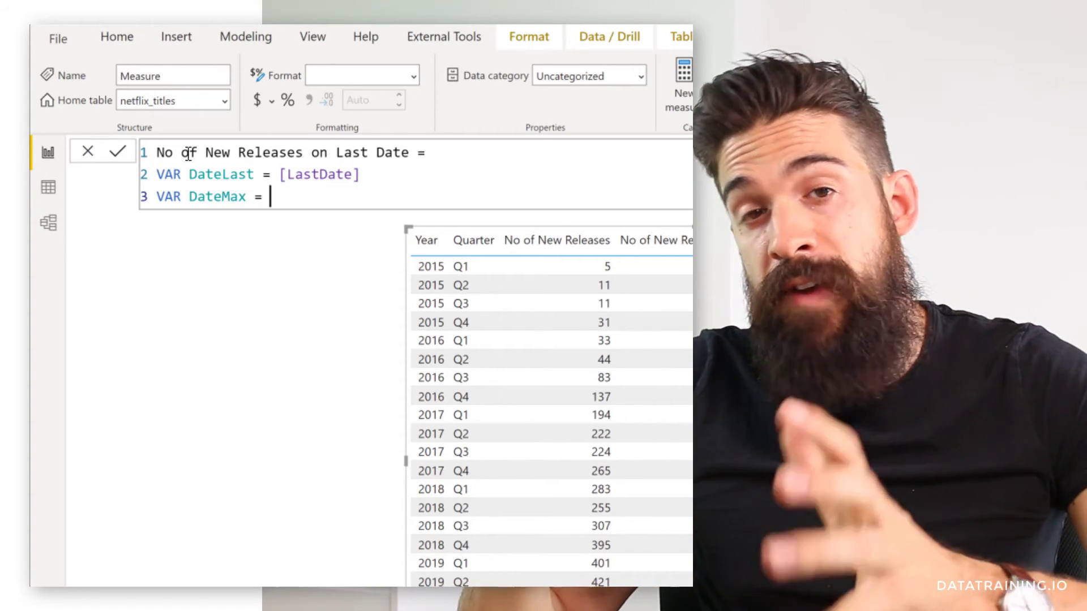
{"action": "type", "text": " max"}
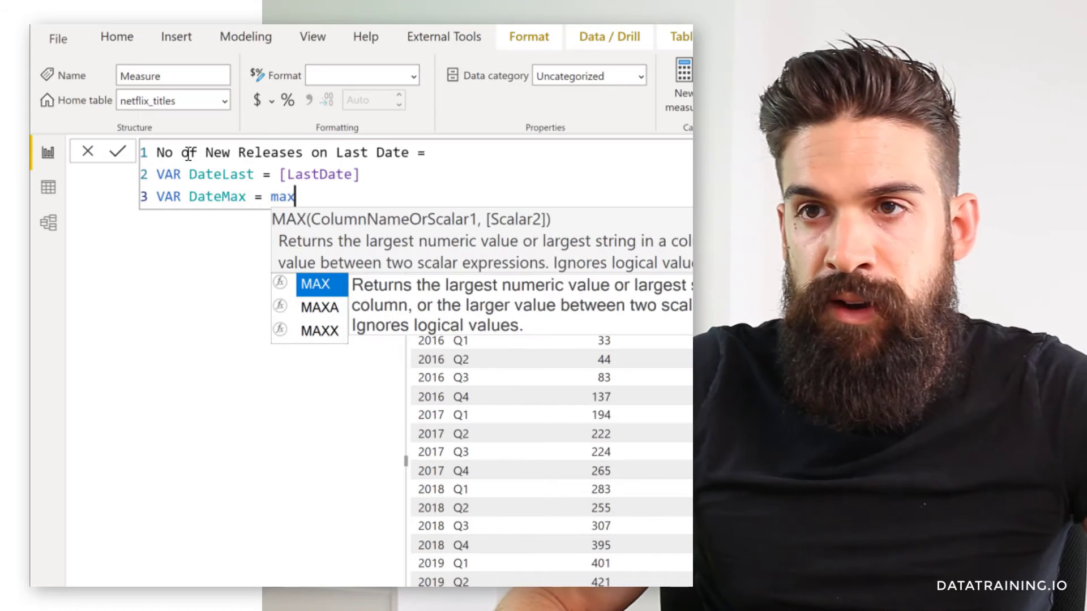
{"action": "key", "text": "Tab"}
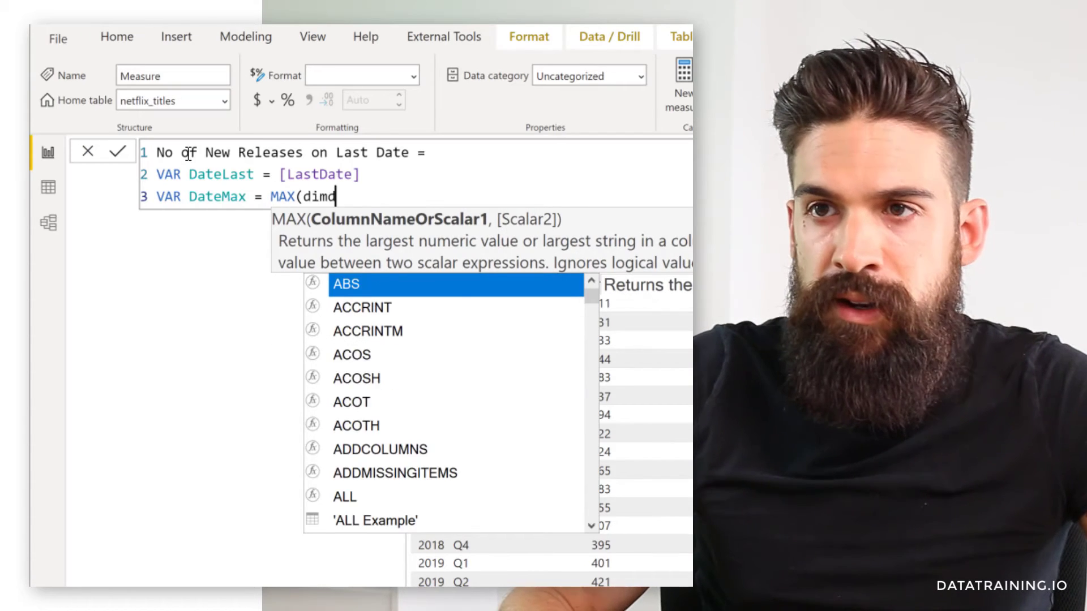
{"action": "key", "text": "Tab"}
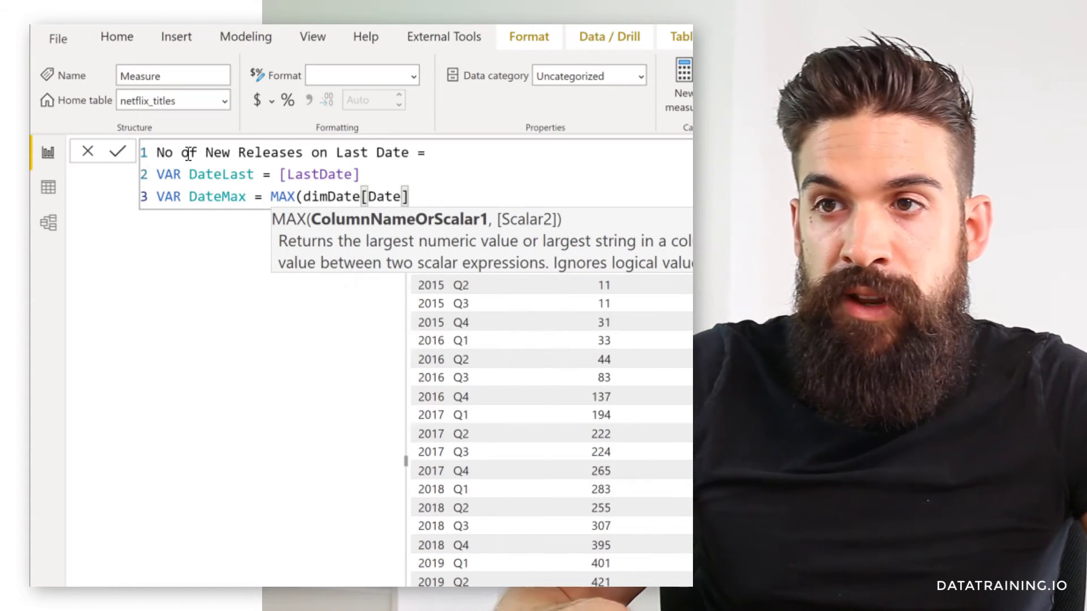
{"action": "type", "text": ")"}
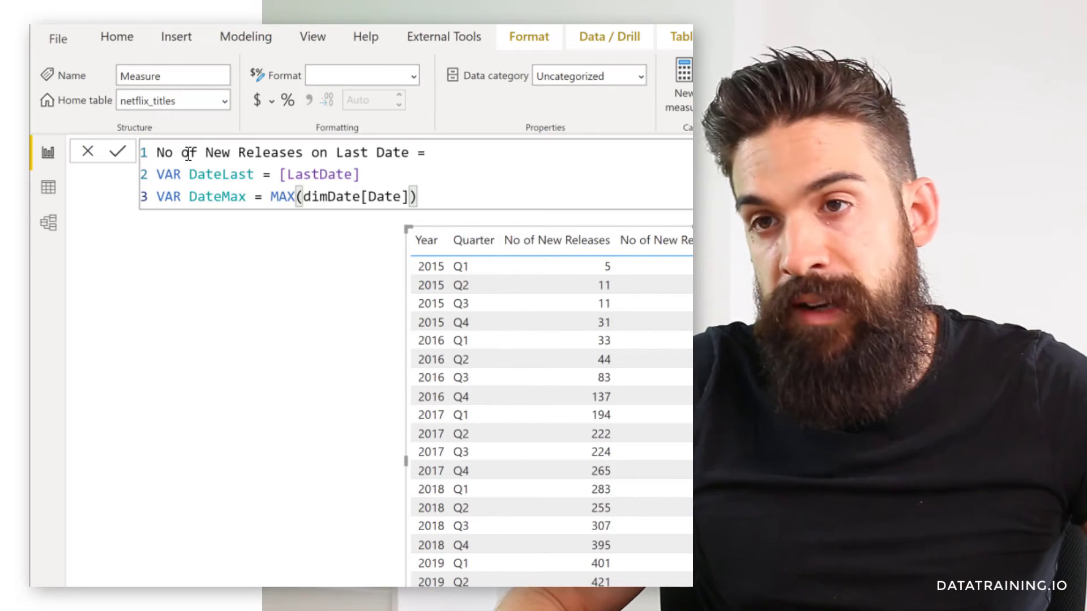
{"action": "key", "text": "shift+Return"}
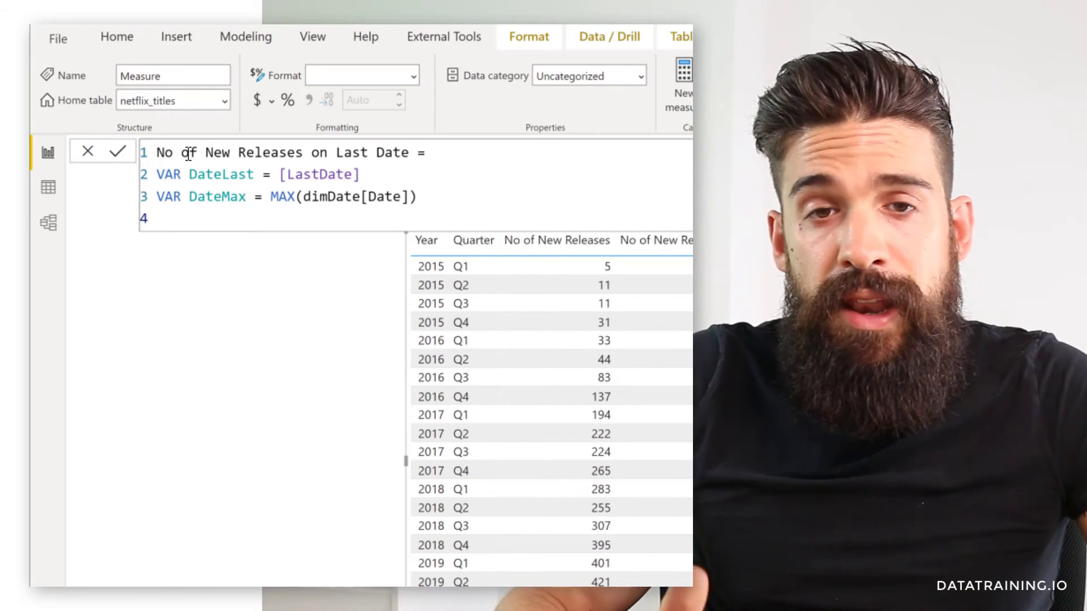
Declare a variable Result as IF(DateMax=DateLast, [No of New Releases RT]), and begin a new line below it.
{"action": "type", "text": "VAR Resul"}
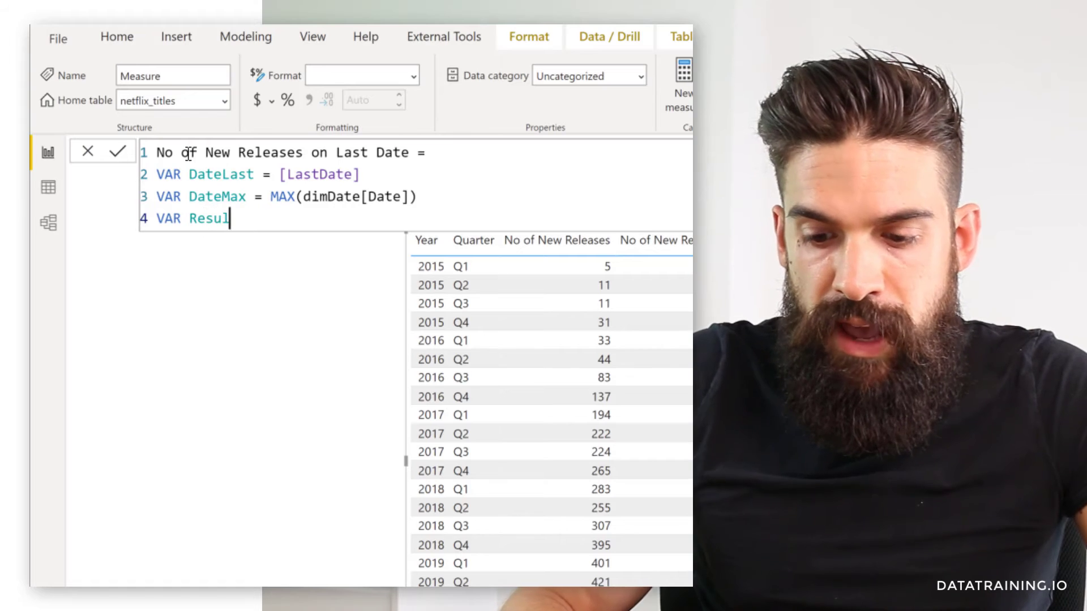
{"action": "type", "text": "t"}
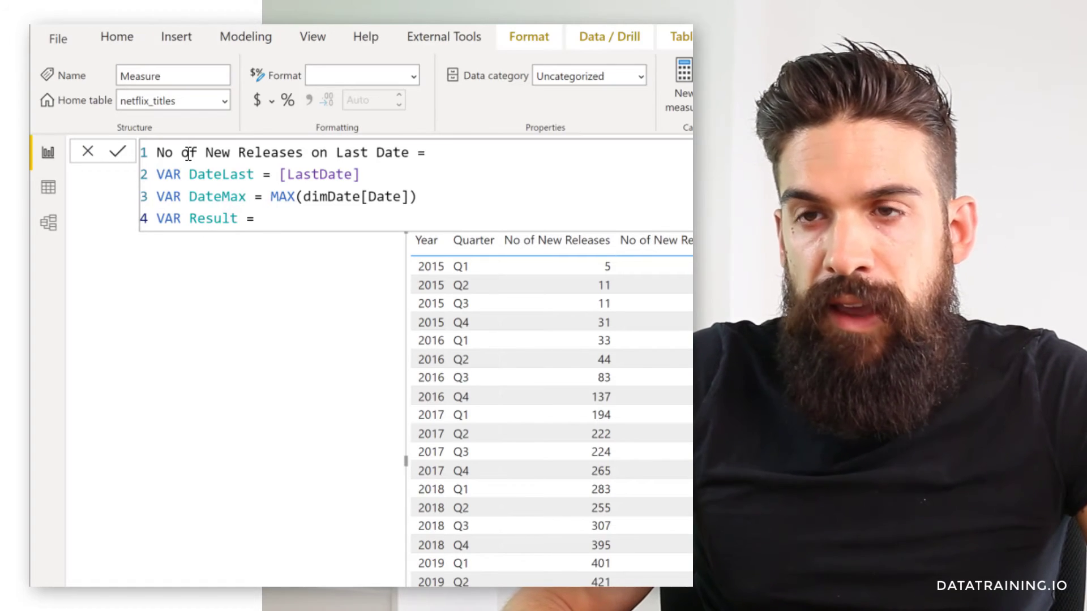
{"action": "type", "text": " = if("}
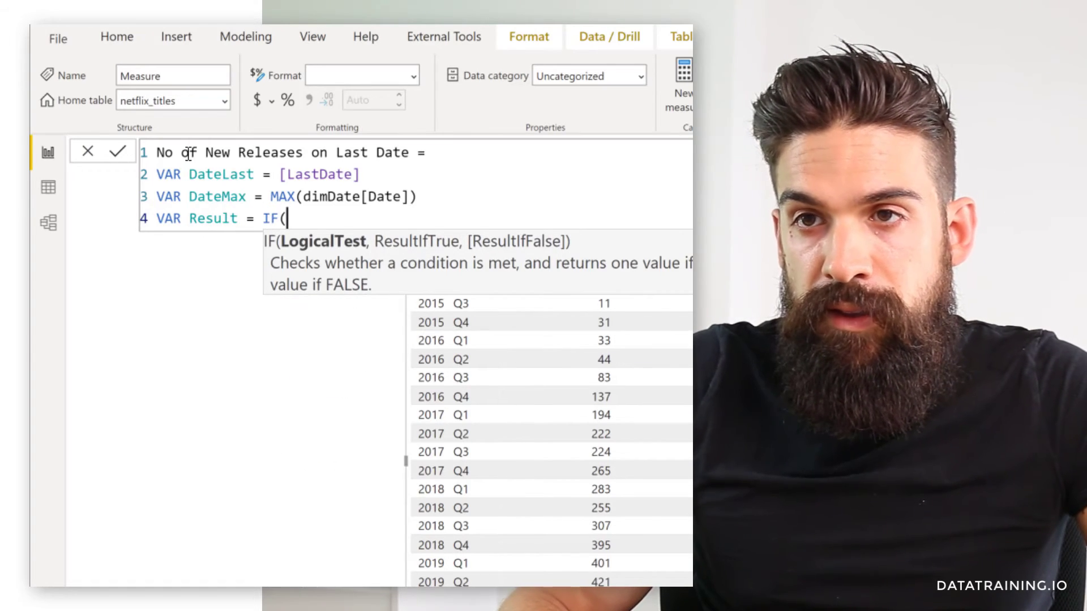
{"action": "type", "text": "DateMax "}
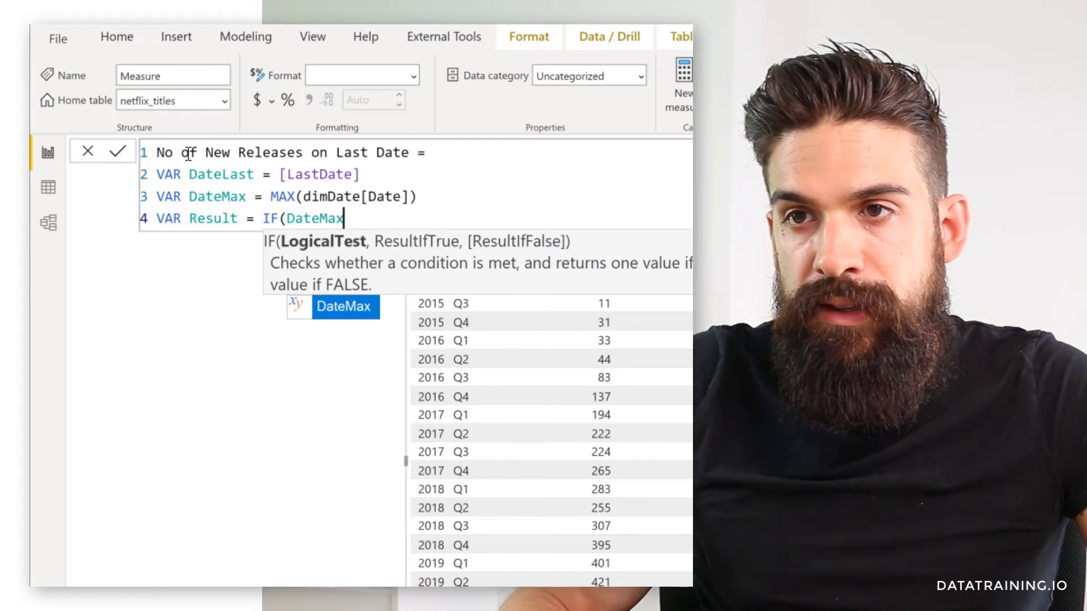
{"action": "type", "text": "=D"}
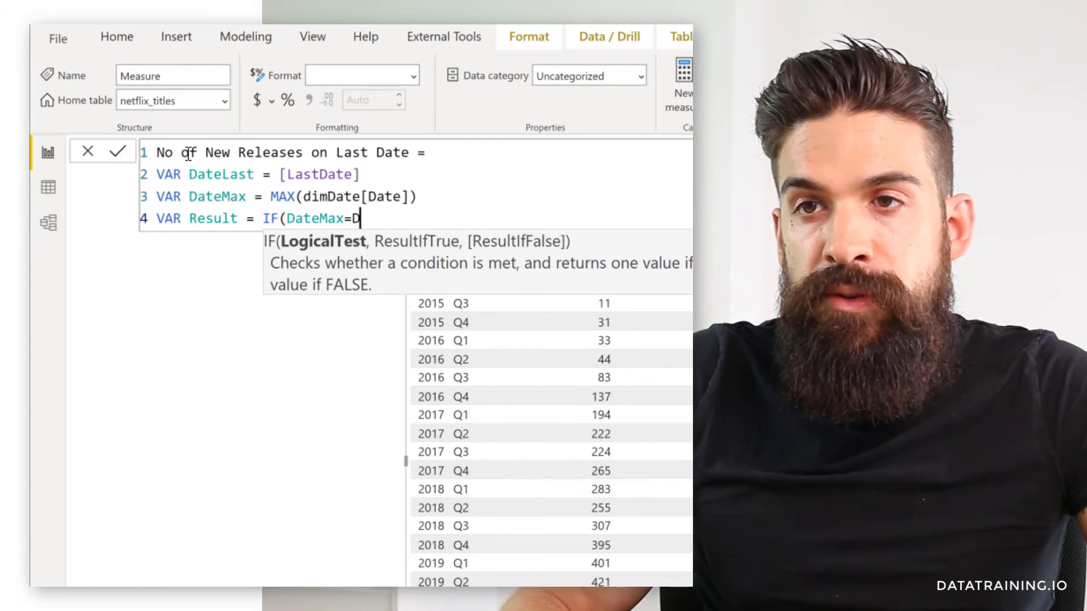
{"action": "type", "text": "ateLast"}
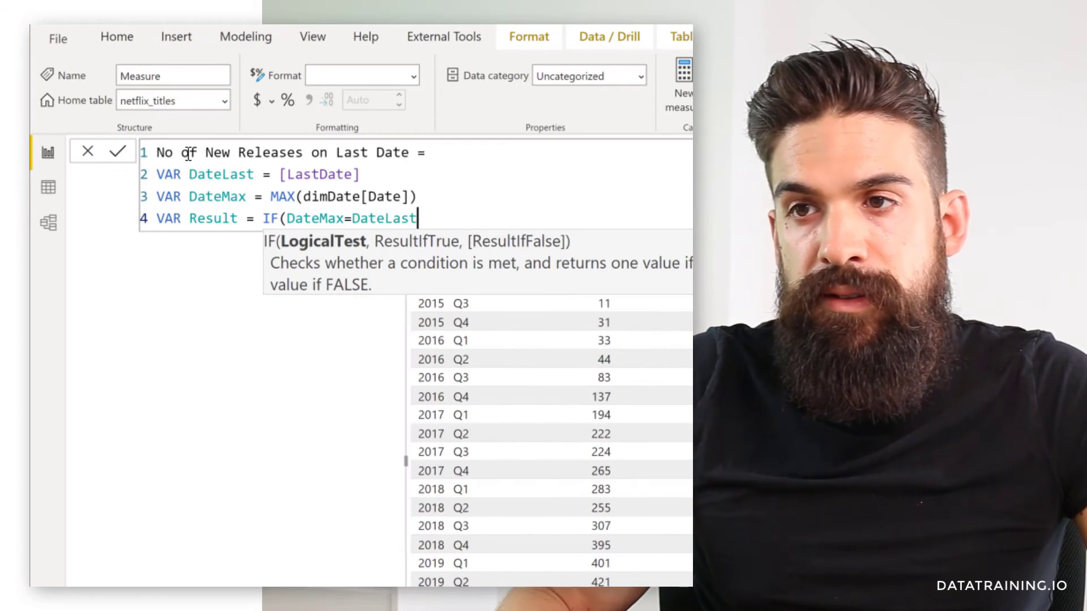
{"action": "type", "text": ", "}
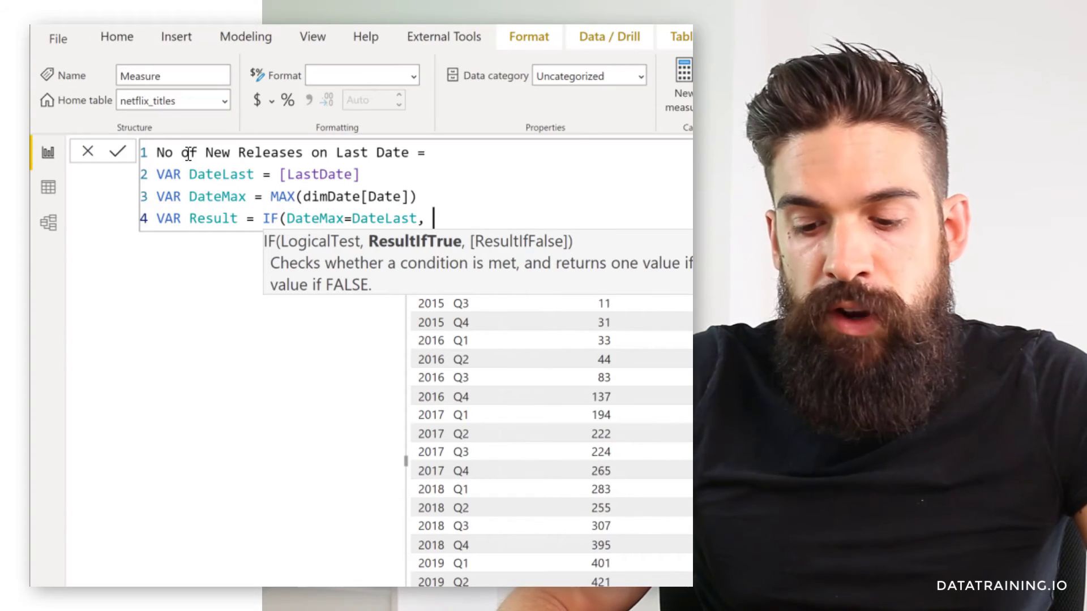
{"action": "type", "text": "No of"}
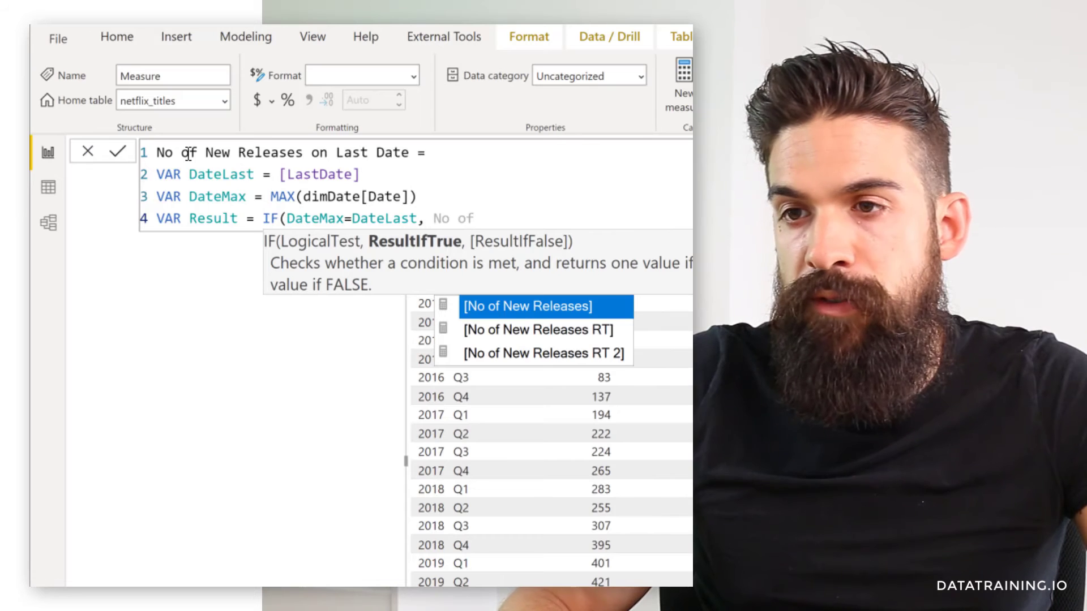
{"action": "key", "text": "Down"}
{"action": "key", "text": "Tab"}
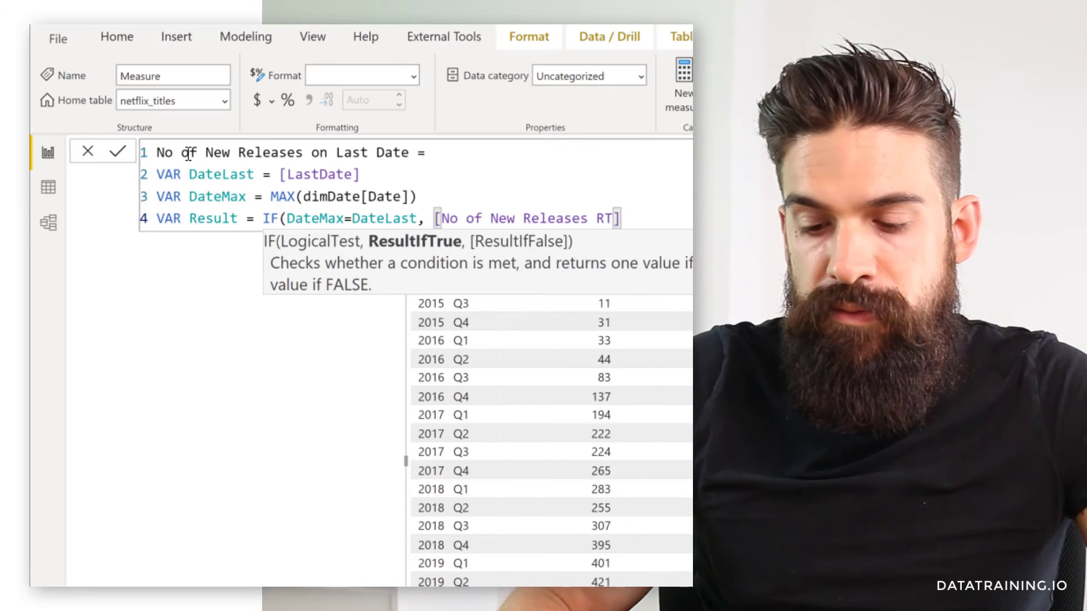
{"action": "type", "text": ")"}
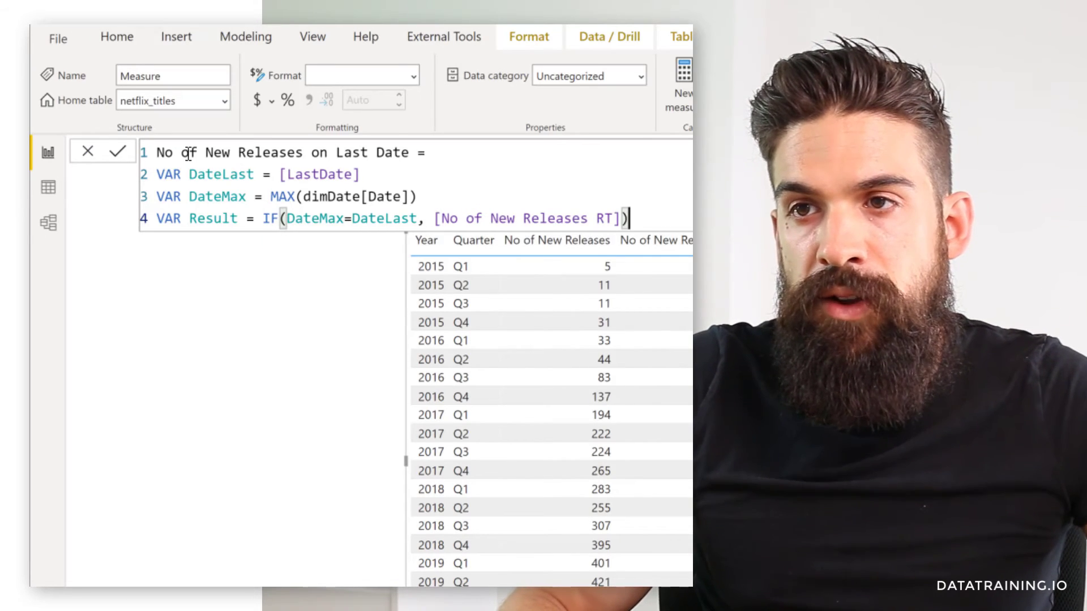
{"action": "key", "text": "Return"}
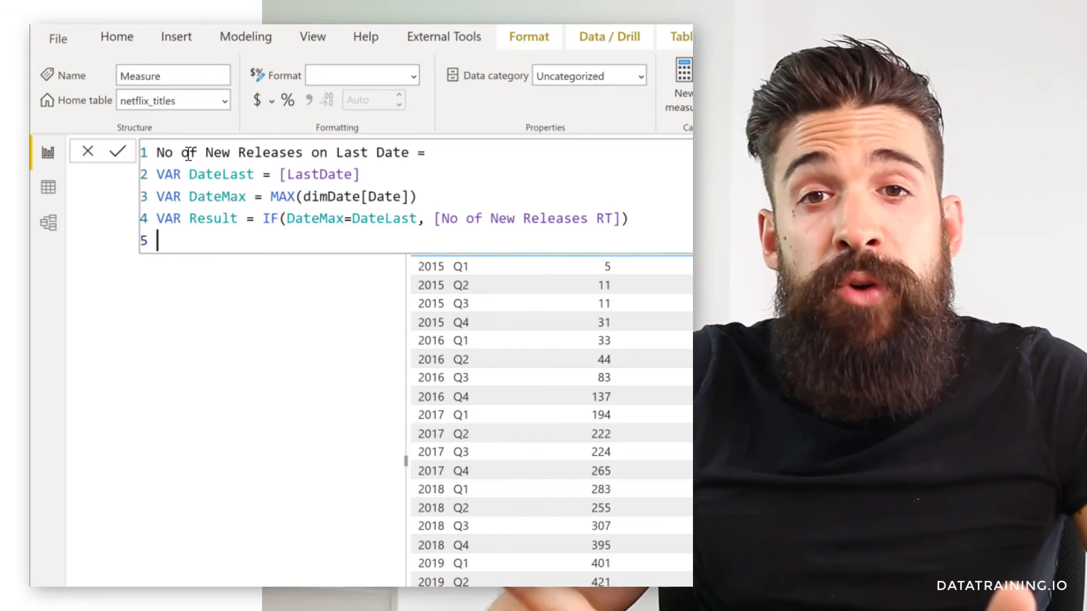
Return the Result variable and commit the measure, widening the table visual to fit the new measure's column.
{"action": "type", "text": "RET"}
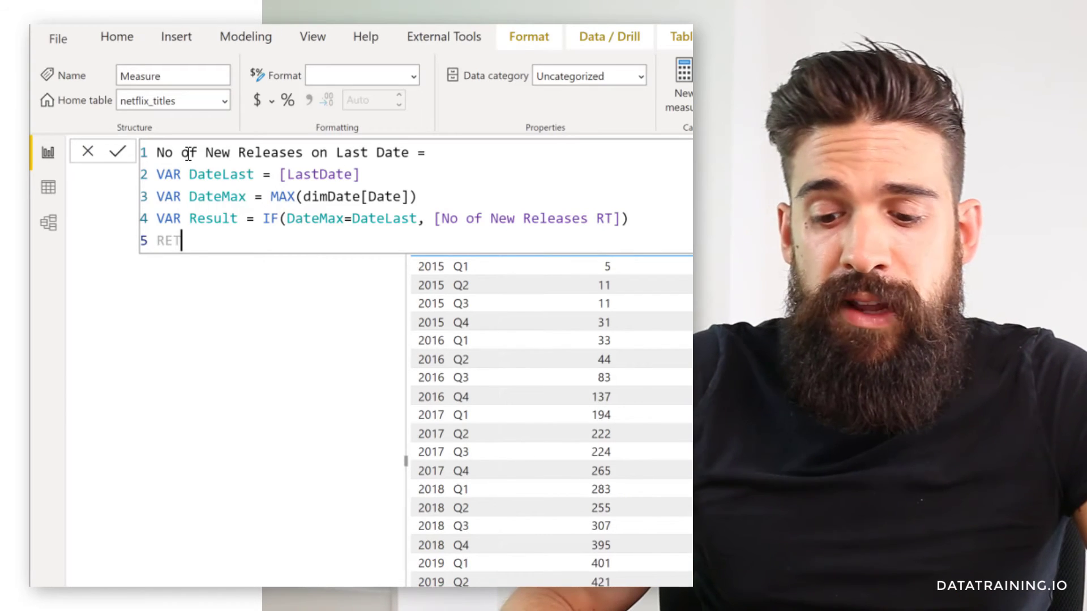
{"action": "type", "text": "URN"}
{"action": "key", "text": "Return"}
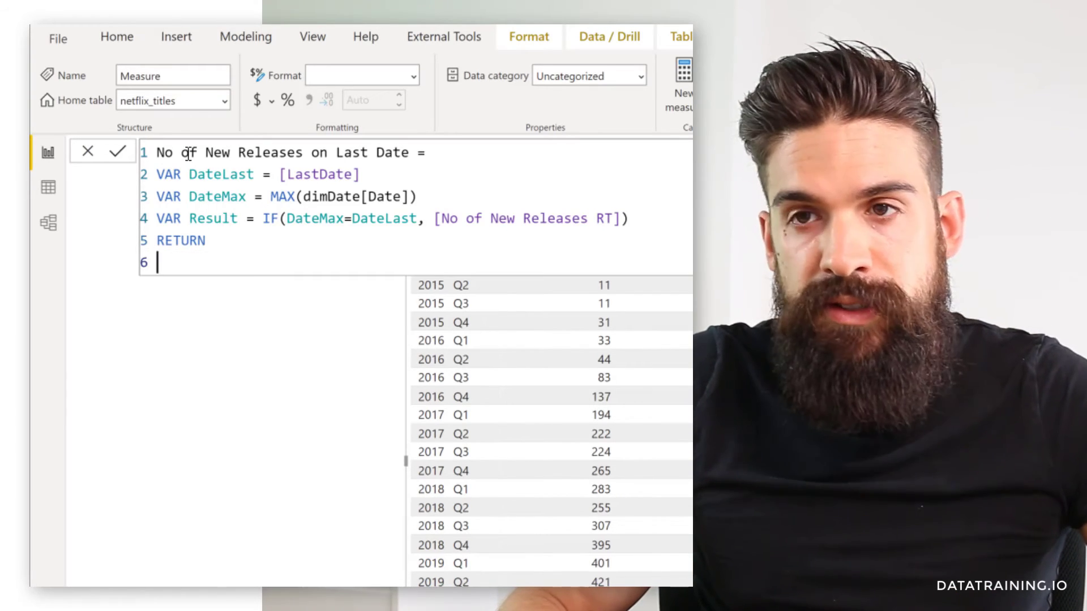
{"action": "type", "text": "Result"}
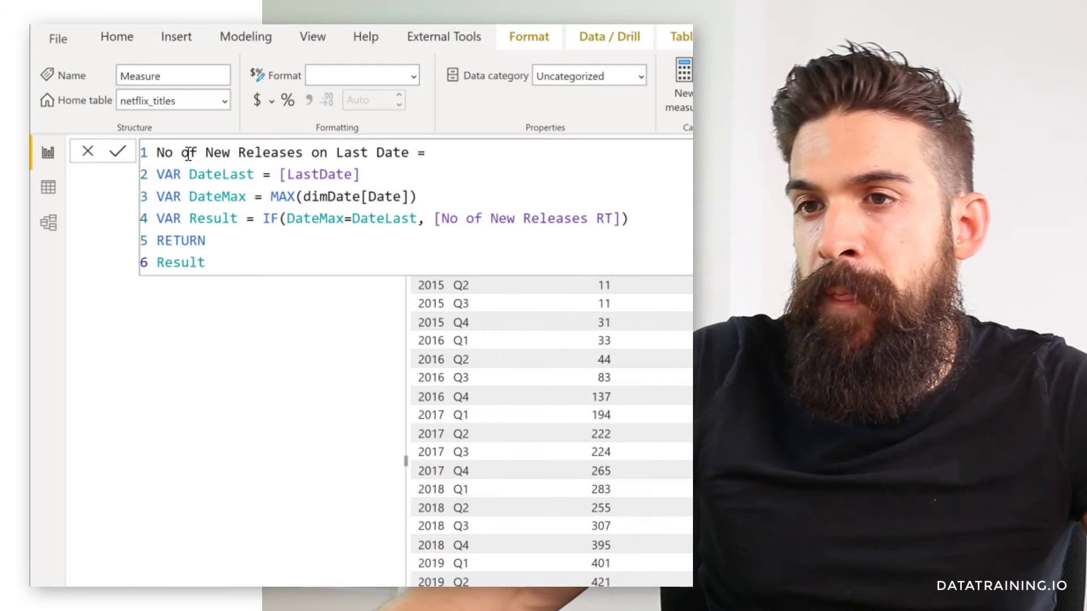
{"action": "key", "text": "Return"}
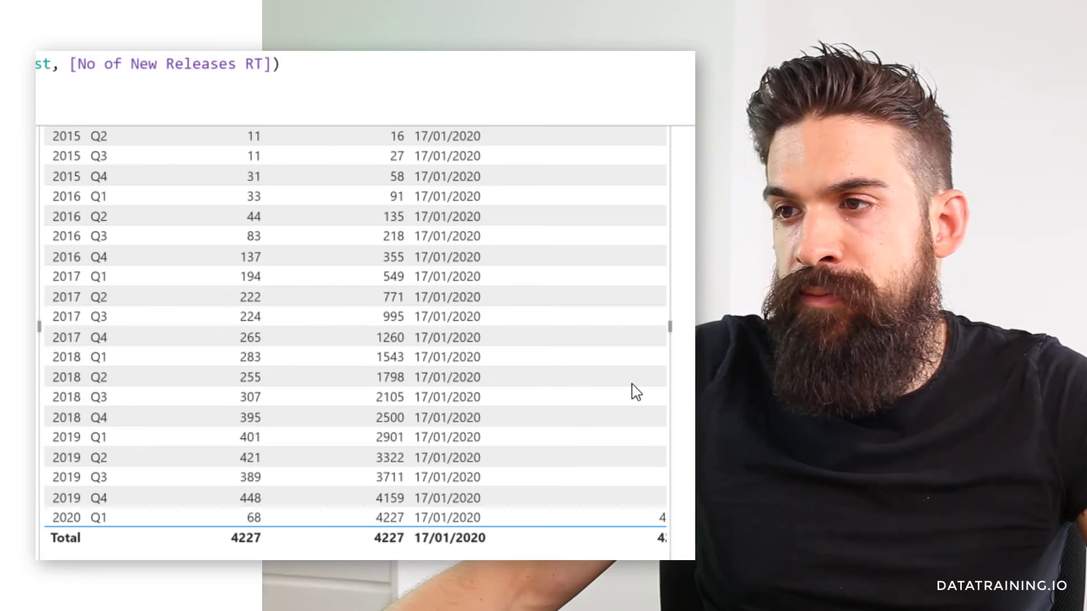
{"action": "left_click_drag", "start_coordinate": [670, 327], "coordinate": [730, 326]}
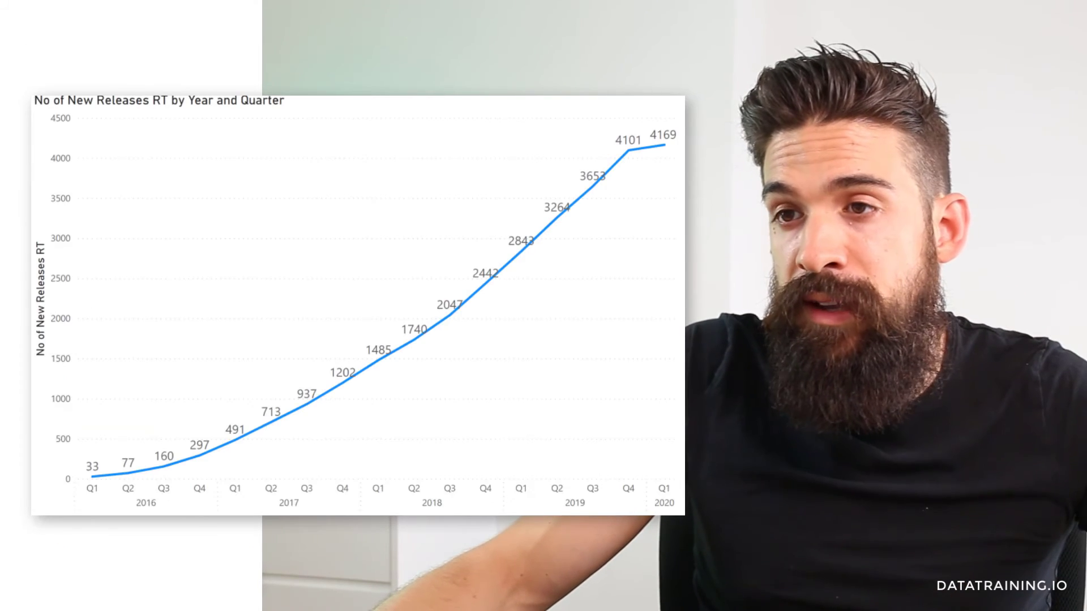
Add the No of New Releases on Last Date measure to the running total line chart and inspect its last point.
{"action": "mouse_move", "coordinate": [232, 179]}
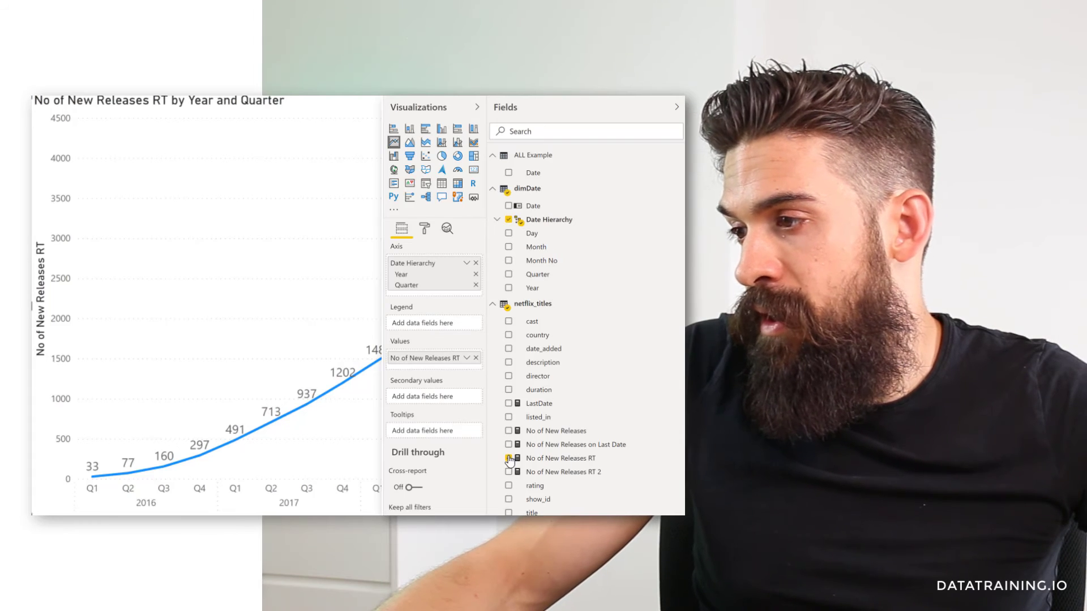
{"action": "left_click", "coordinate": [509, 446]}
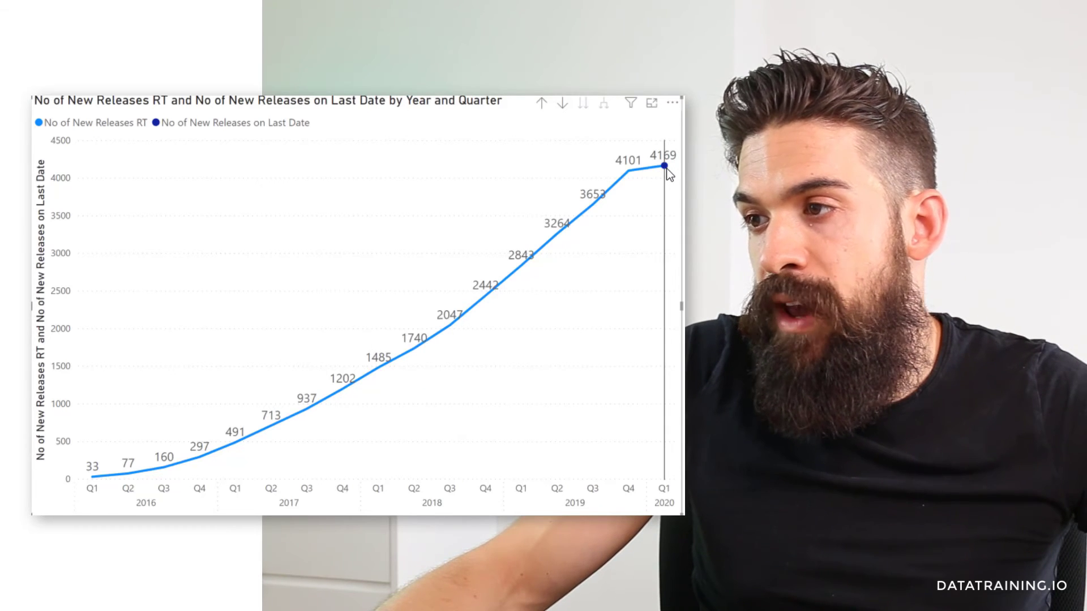
{"action": "mouse_move", "coordinate": [667, 168]}
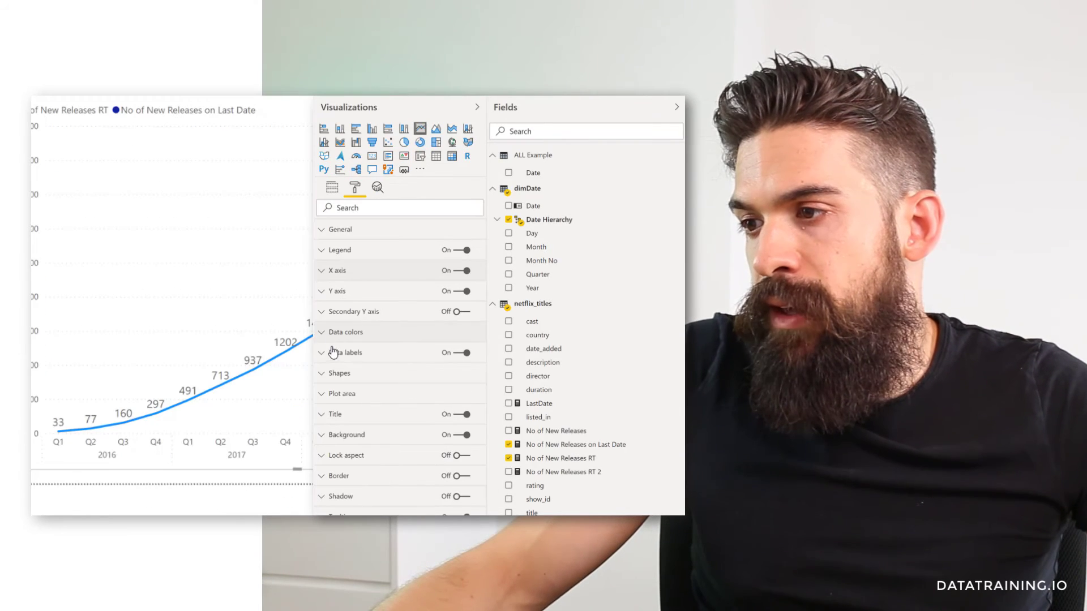
Enable per-series data labels on the line chart, hide them for No of New Releases RT, and select the No of New Releases on Last Date series.
{"action": "left_click", "coordinate": [333, 354]}
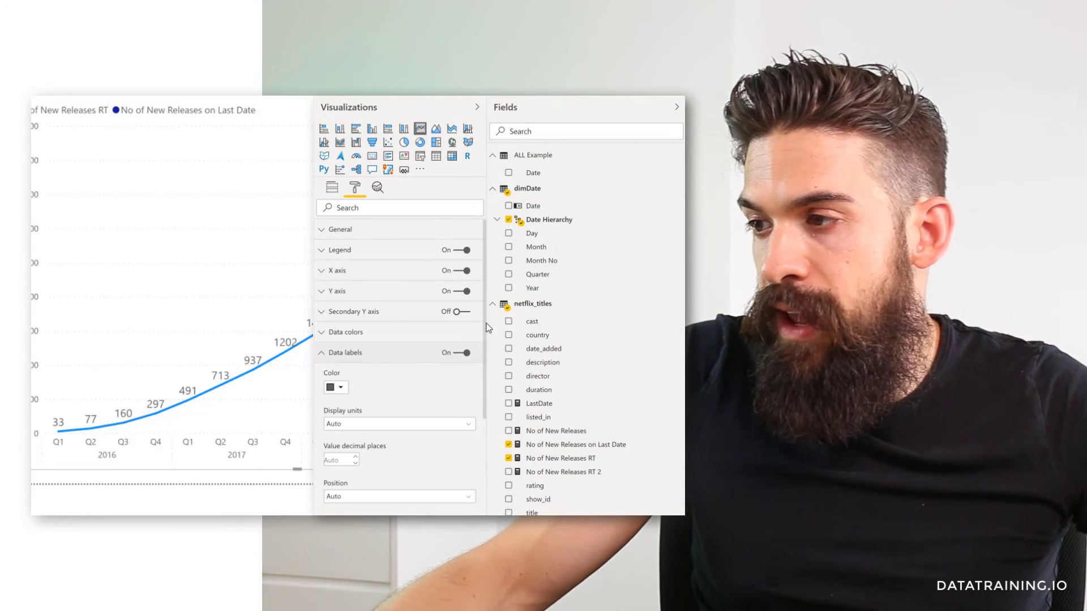
{"action": "scroll", "coordinate": [437, 460], "scroll_direction": "down", "scroll_amount": 5}
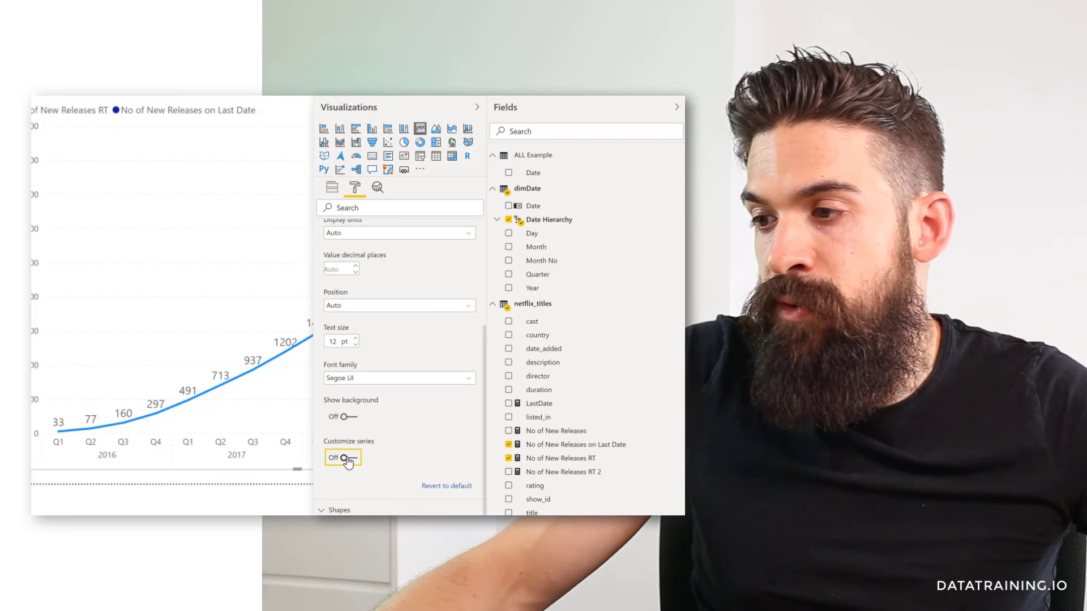
{"action": "left_click", "coordinate": [342, 457]}
{"action": "scroll", "coordinate": [352, 300], "scroll_direction": "down", "scroll_amount": 3}
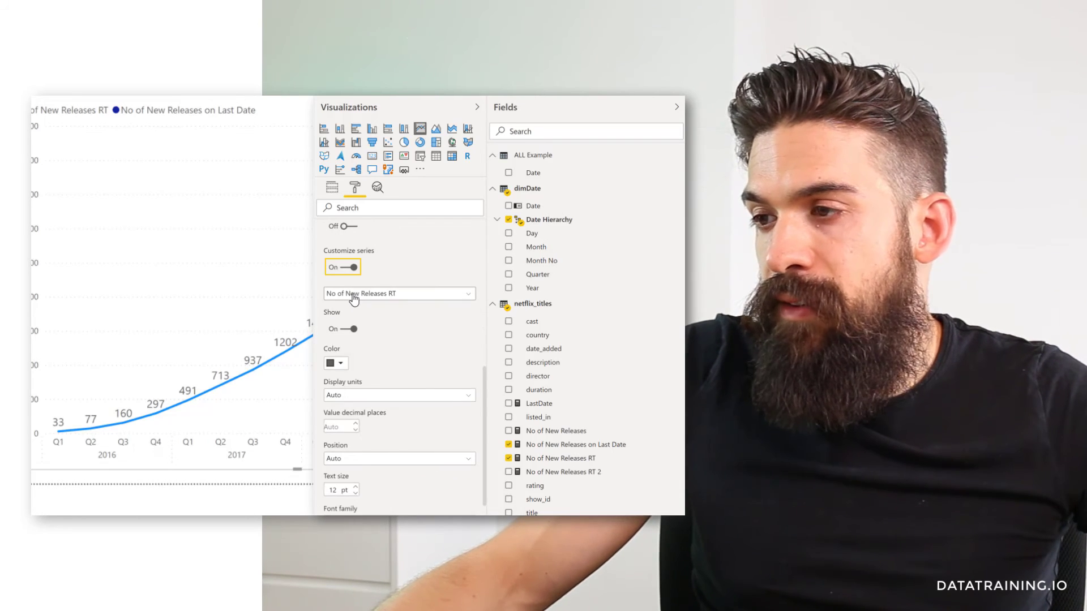
{"action": "left_click", "coordinate": [354, 294]}
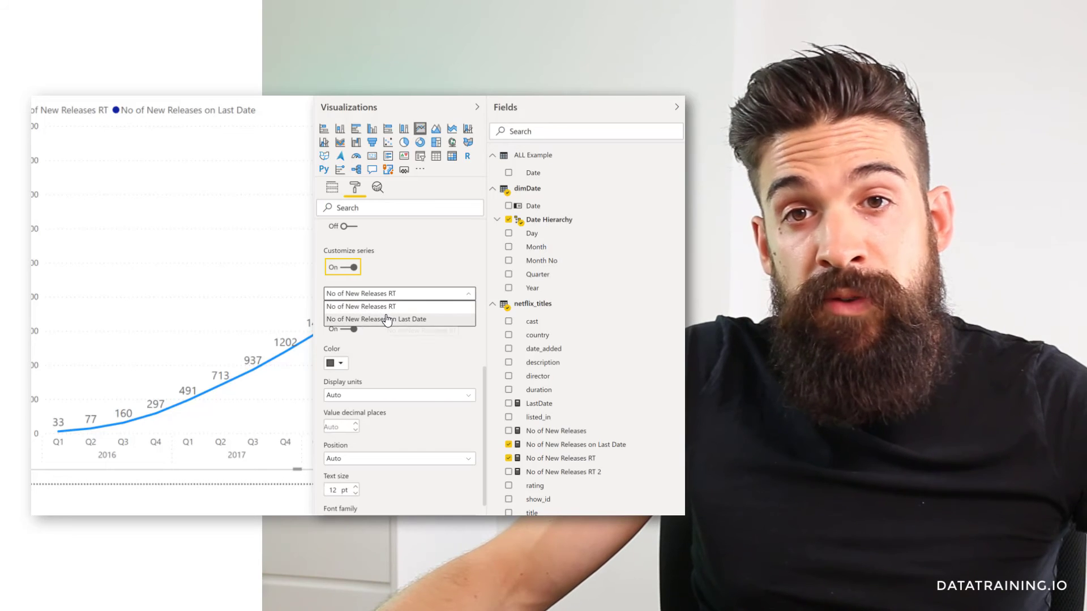
{"action": "left_click", "coordinate": [355, 307]}
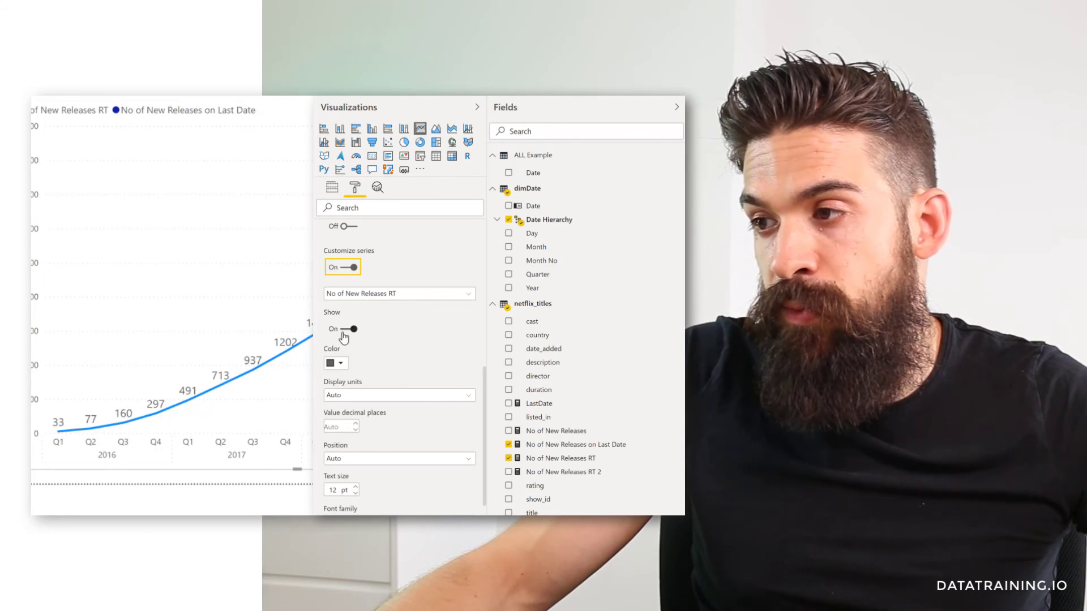
{"action": "left_click", "coordinate": [354, 330]}
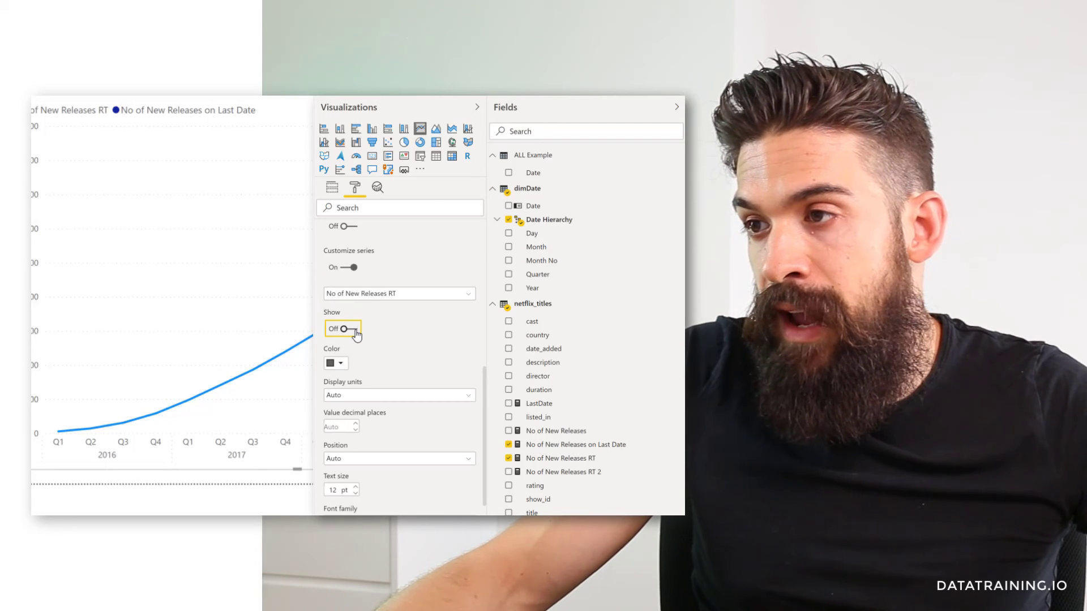
{"action": "left_click", "coordinate": [373, 299]}
{"action": "left_click", "coordinate": [374, 318]}
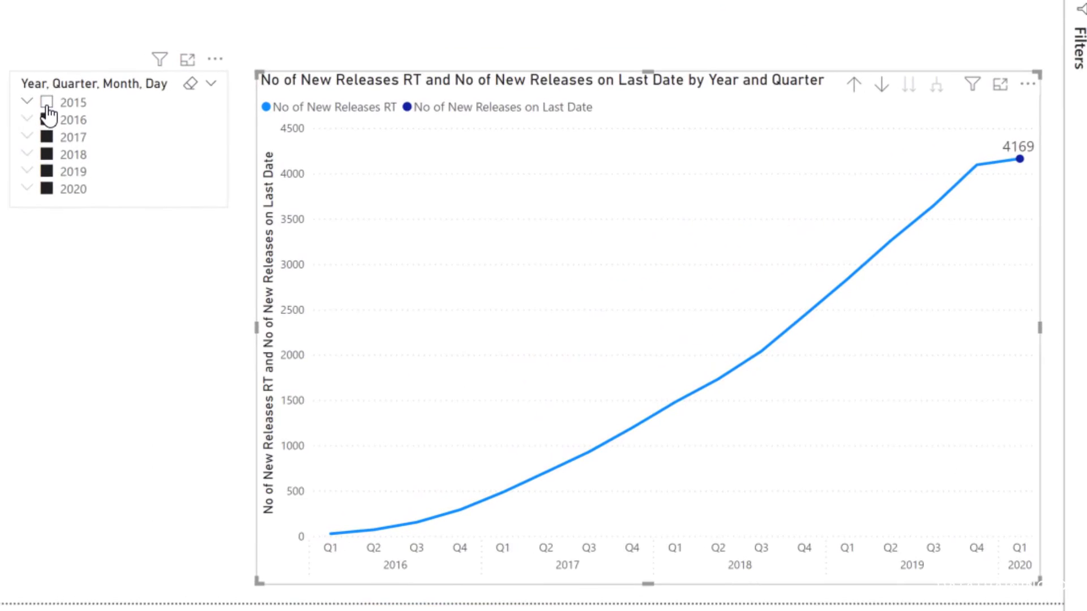
Test the line chart by adding 2015 to the year slicer, clearing it, and filtering to 2018, 2019 and 2020.
{"action": "left_click", "coordinate": [47, 103]}
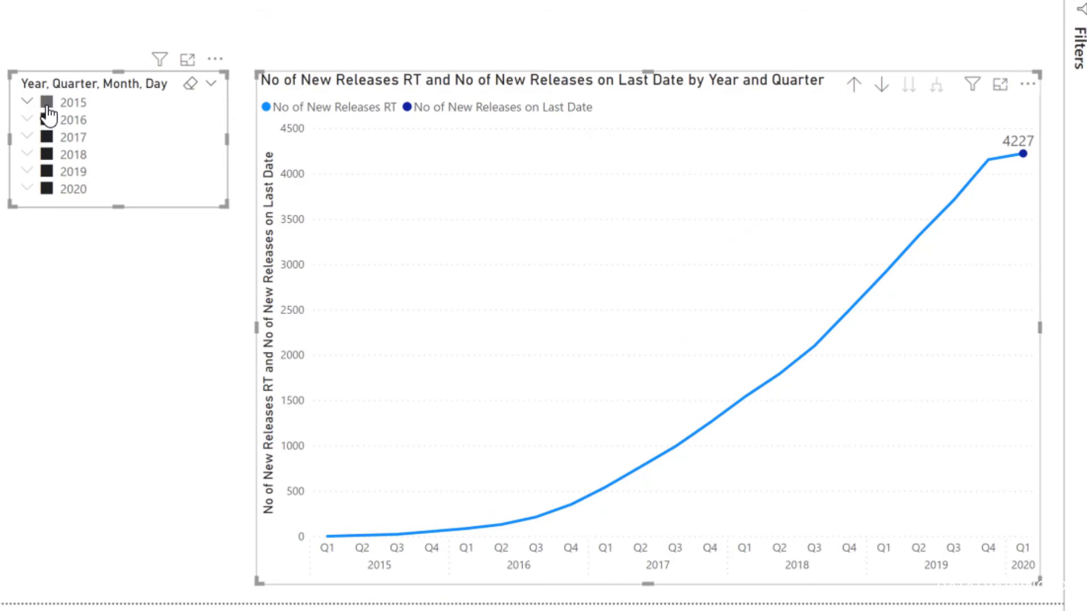
{"action": "left_click", "coordinate": [190, 85]}
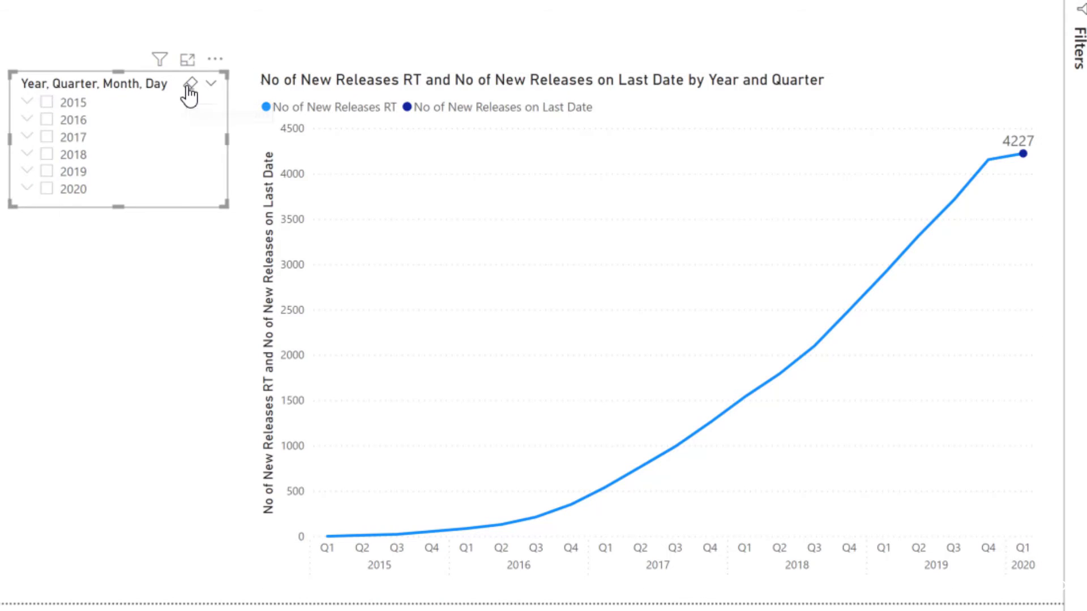
{"action": "left_click", "coordinate": [47, 190]}
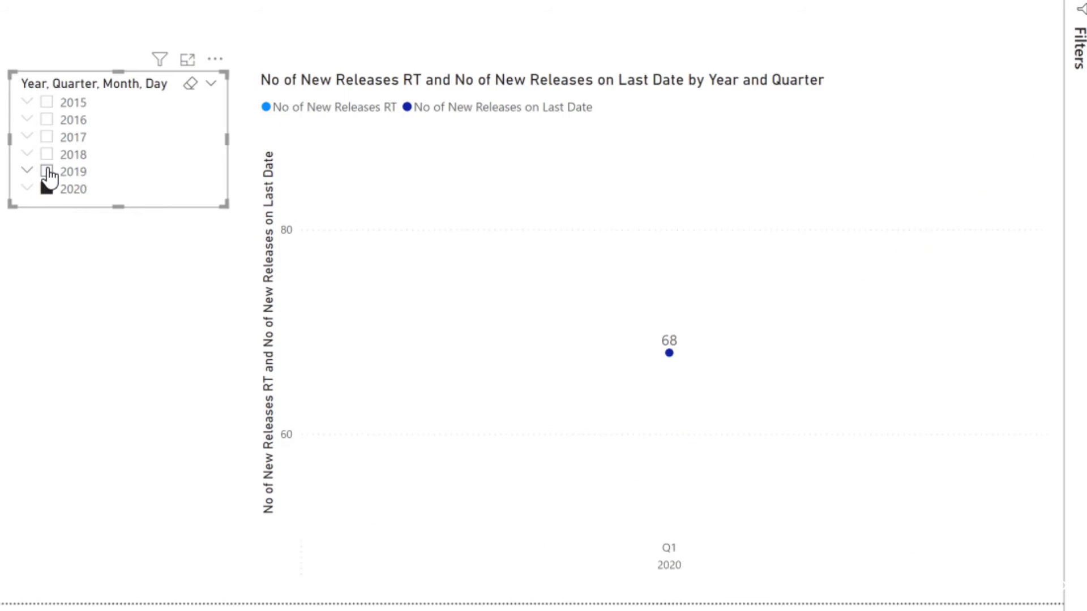
{"action": "left_click", "coordinate": [48, 172]}
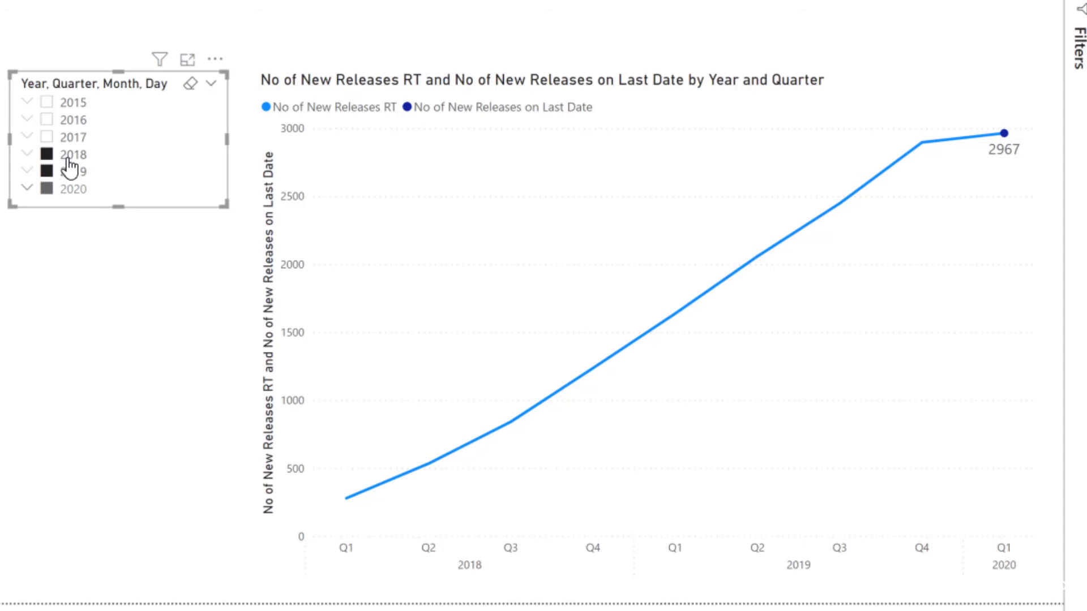
Clear the year slicer, filter the chart to 2015, 2016 and 2017, and inspect the line's last point.
{"action": "left_click", "coordinate": [191, 84]}
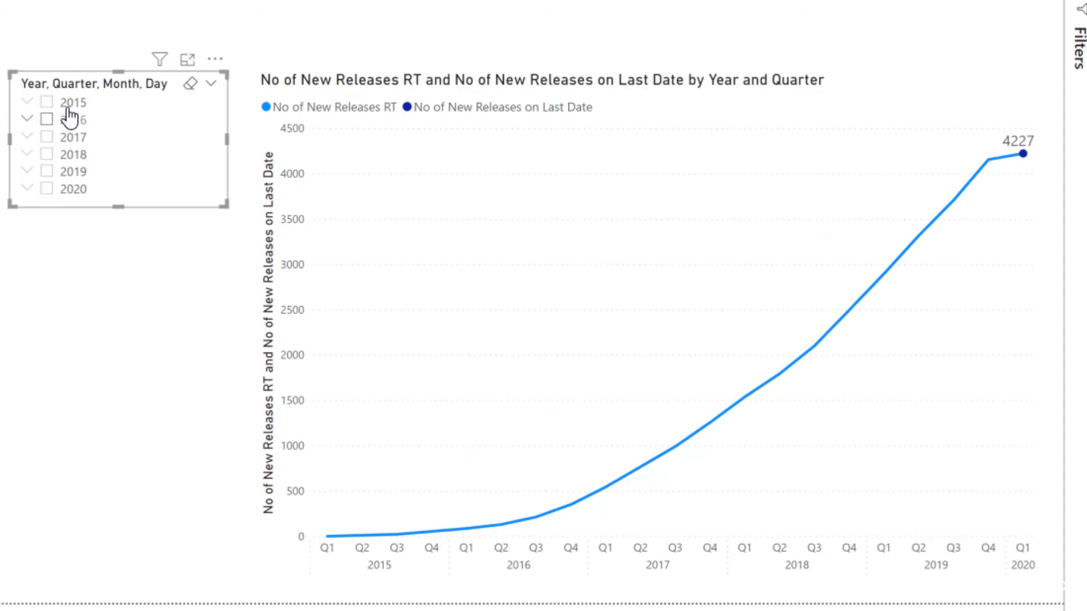
{"action": "left_click", "coordinate": [49, 103]}
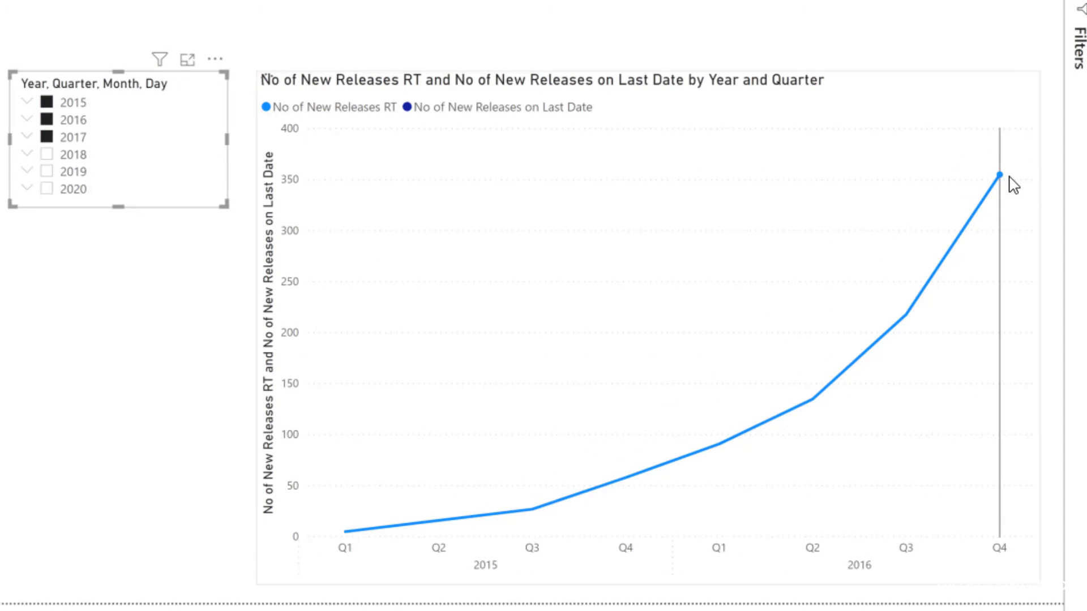
{"action": "mouse_move", "coordinate": [1009, 178]}
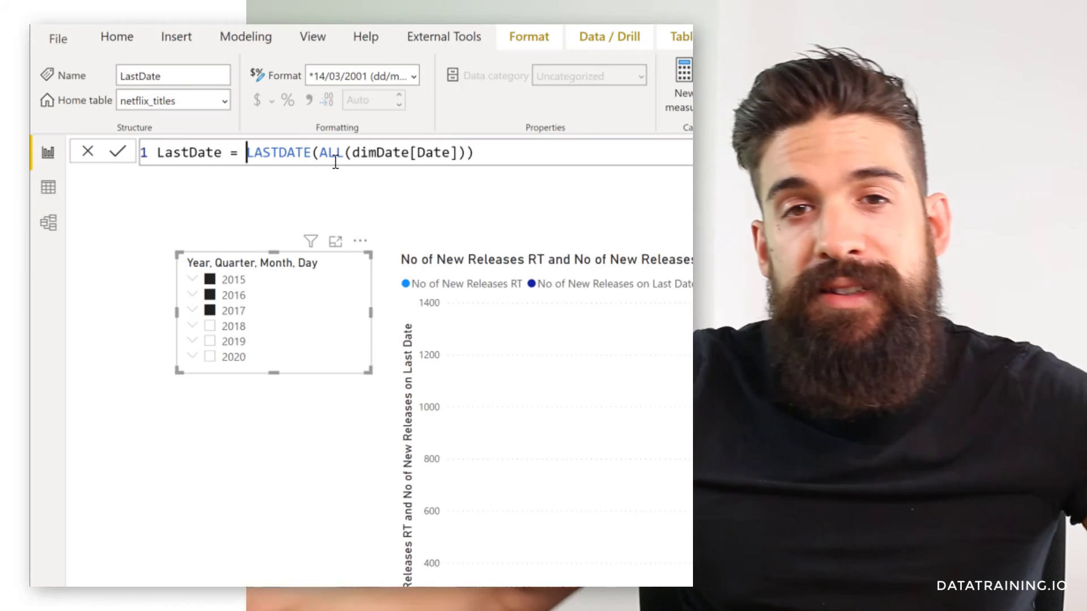
Remove the existing expression from the LastDate measure and start a CALCULATE function on a new line.
{"action": "left_click_drag", "start_coordinate": [474, 155], "coordinate": [259, 150]}
{"action": "key", "text": "BackSpace"}
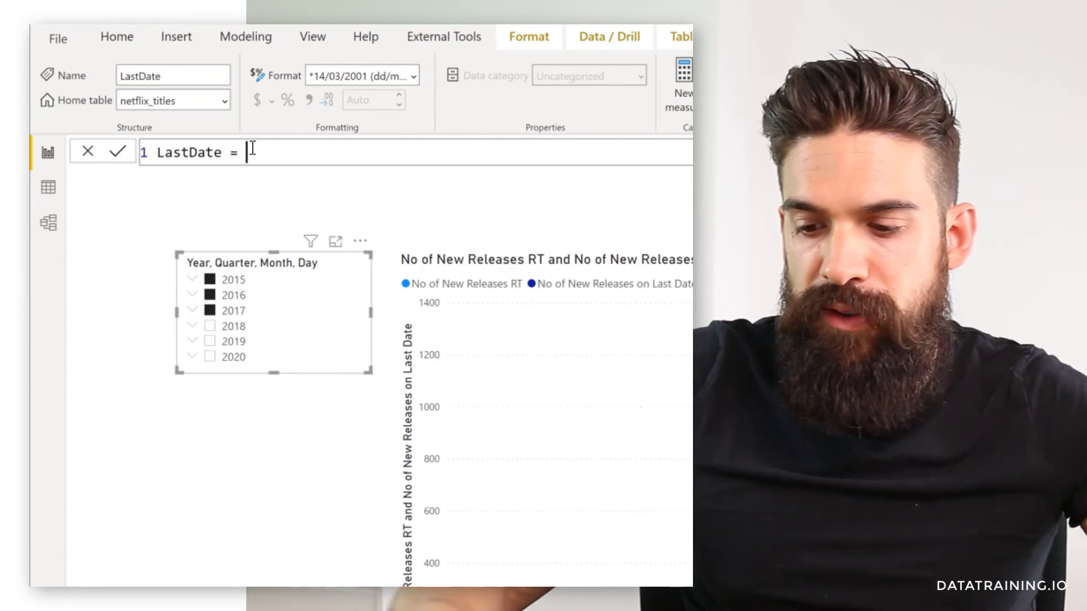
{"action": "key", "text": "shift+Return"}
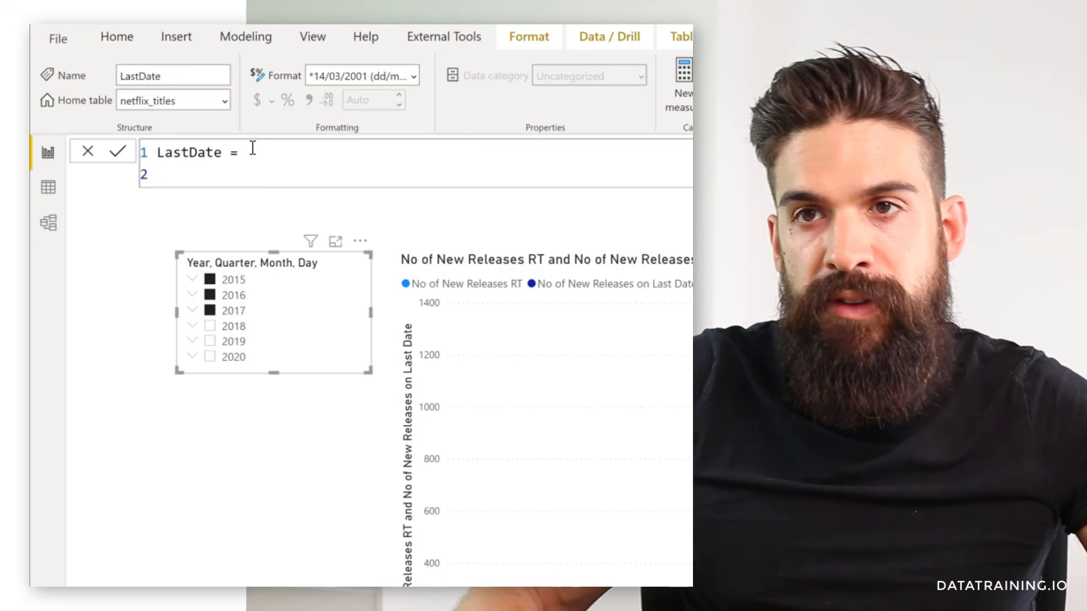
{"action": "type", "text": "cal"}
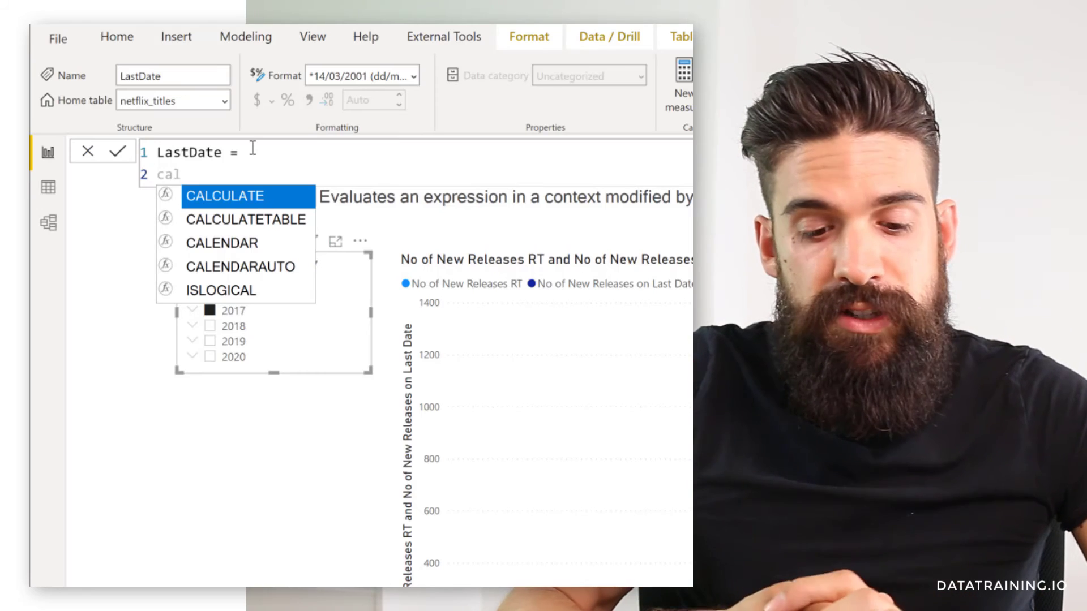
{"action": "key", "text": "Tab"}
{"action": "key", "text": "shift+Return"}
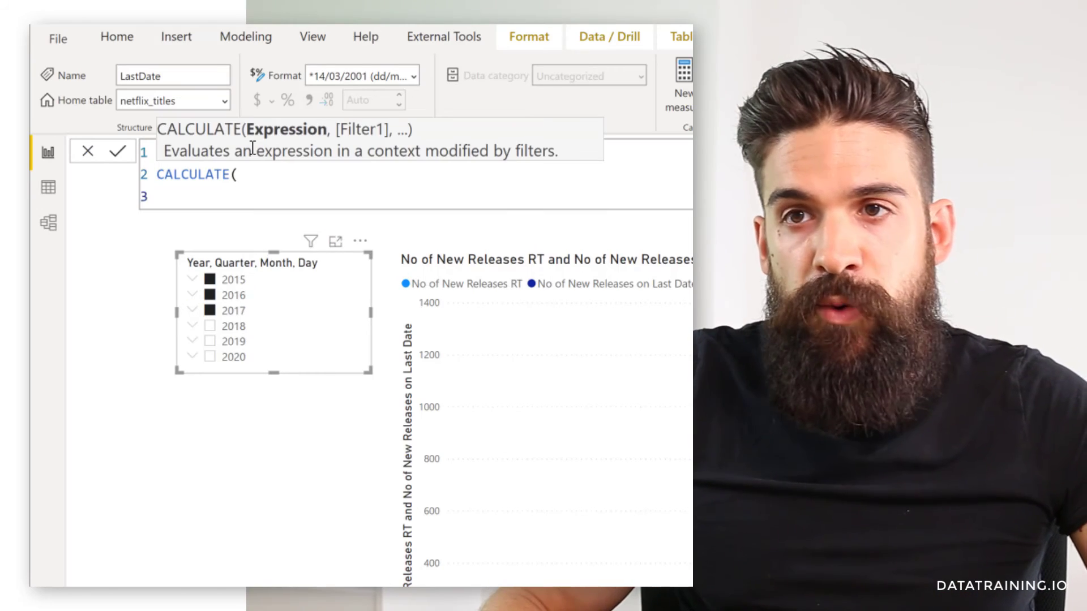
Enter LASTDATE(dimDate[Date]) as the CALCULATE expression and begin a new line for the filter argument.
{"action": "type", "text": "last"}
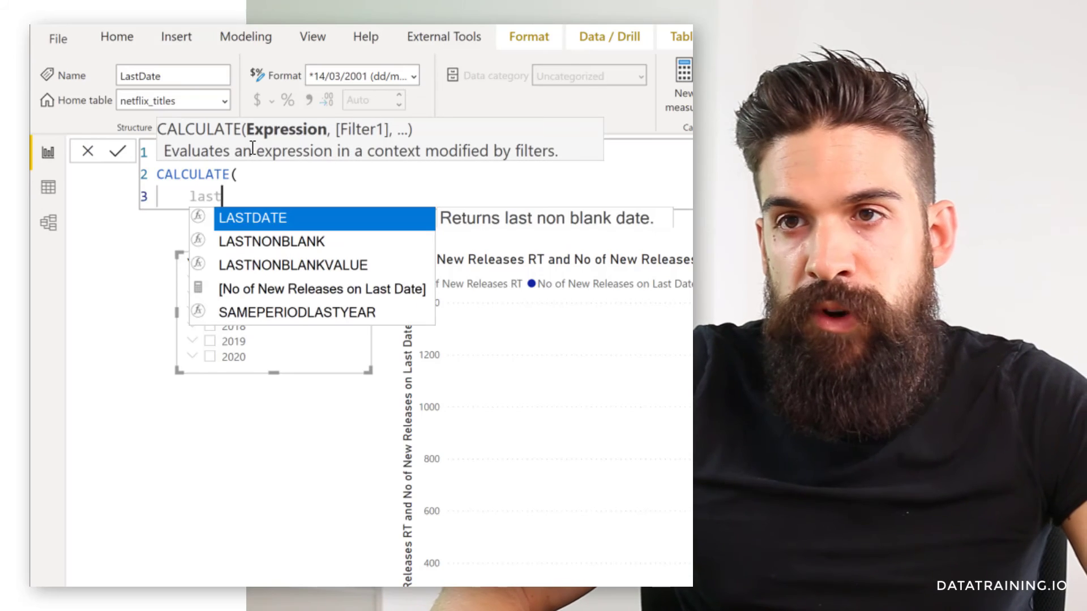
{"action": "key", "text": "Tab"}
{"action": "type", "text": "dimd"}
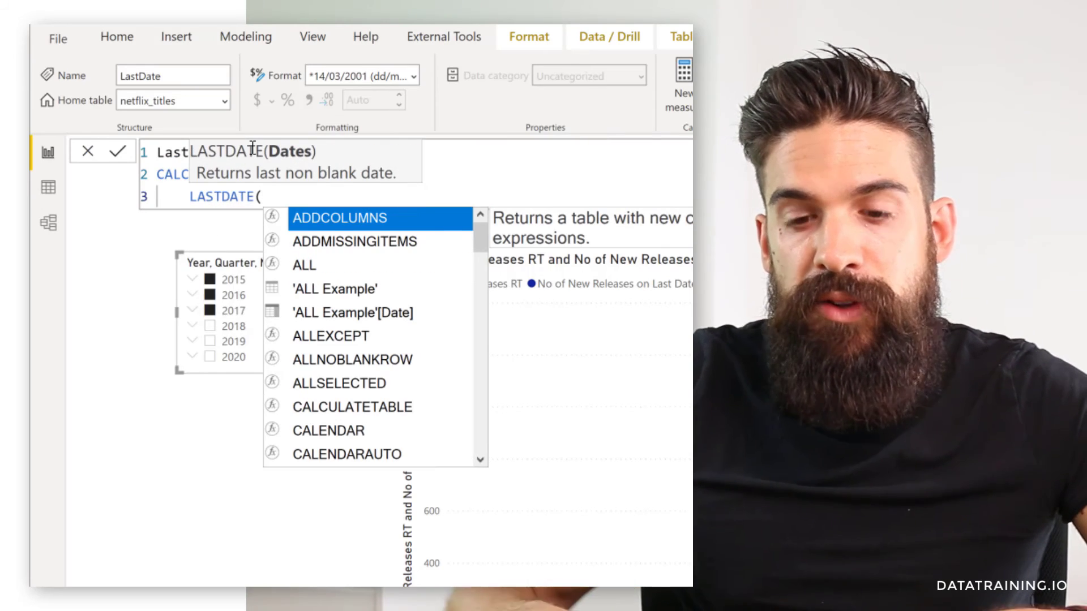
{"action": "key", "text": "Down"}
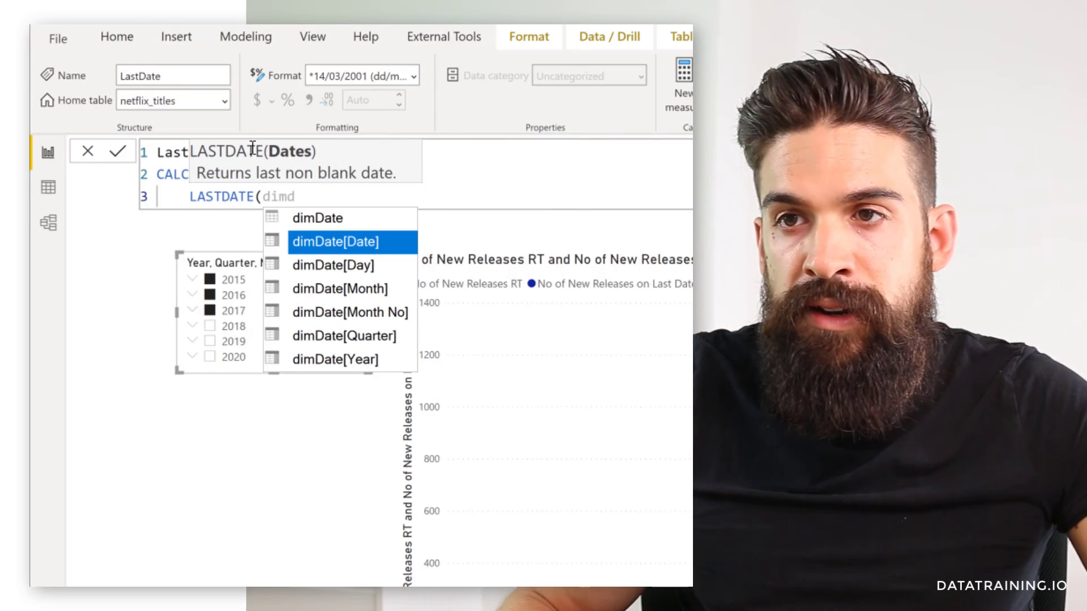
{"action": "key", "text": "Tab"}
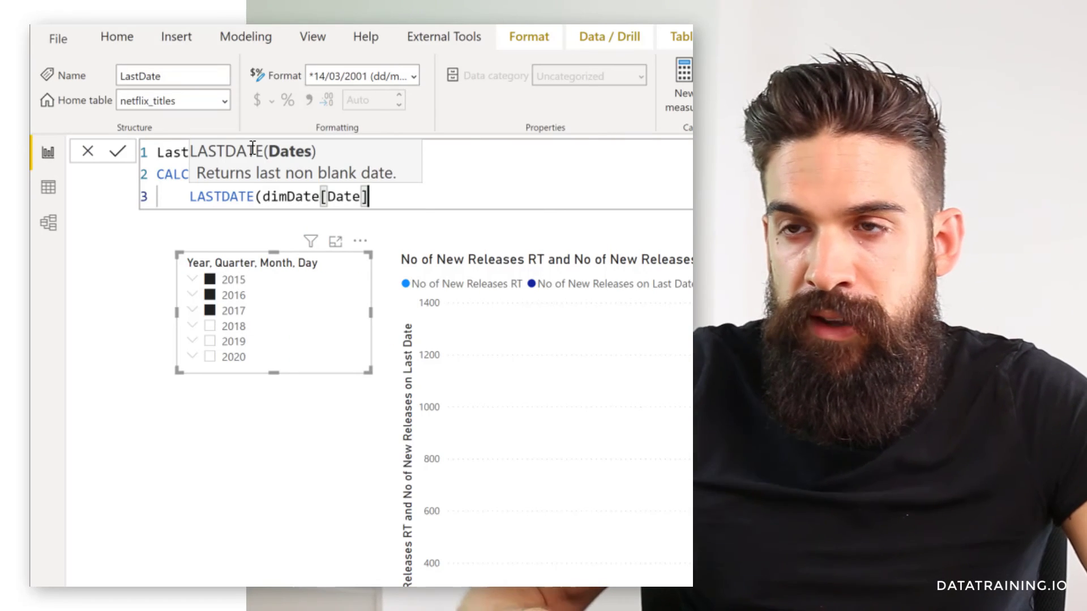
{"action": "type", "text": "),"}
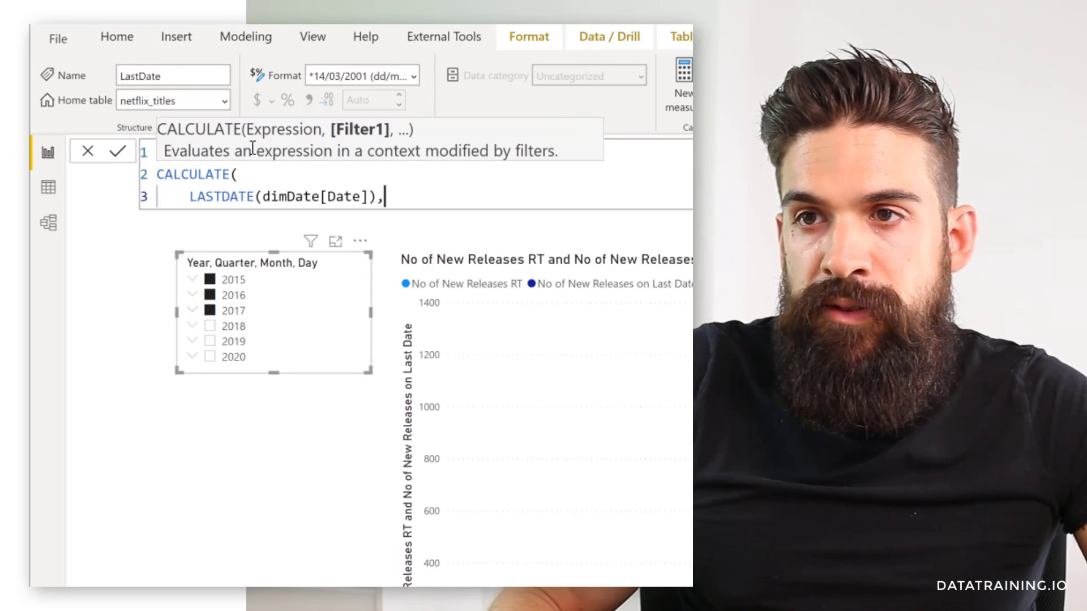
{"action": "key", "text": "Return"}
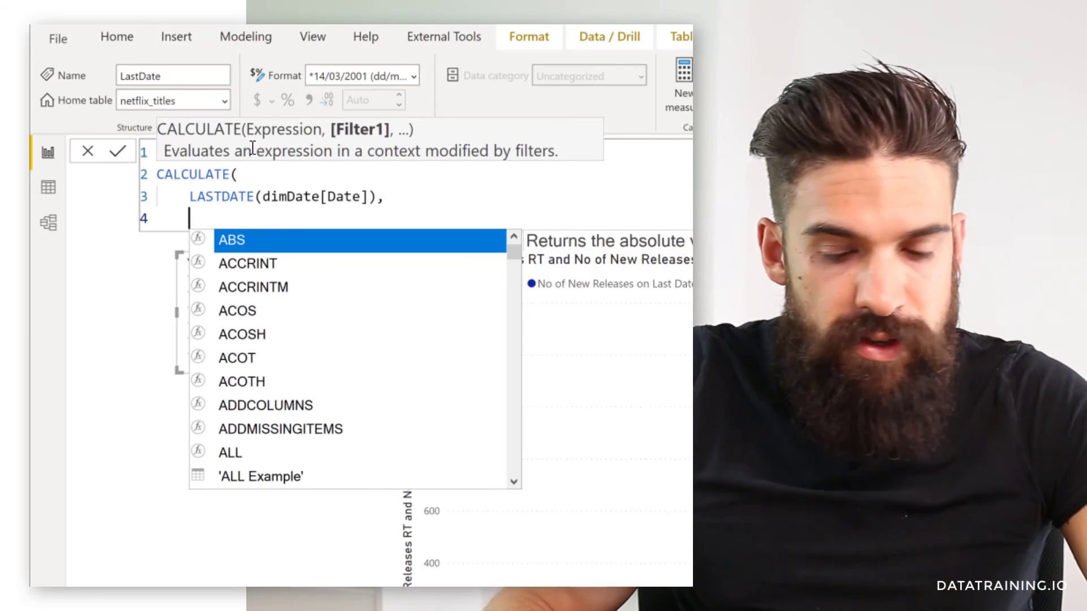
Add ALLSELECTED(dimDate) as the CALCULATE filter and close the function on its own line.
{"action": "type", "text": "all"}
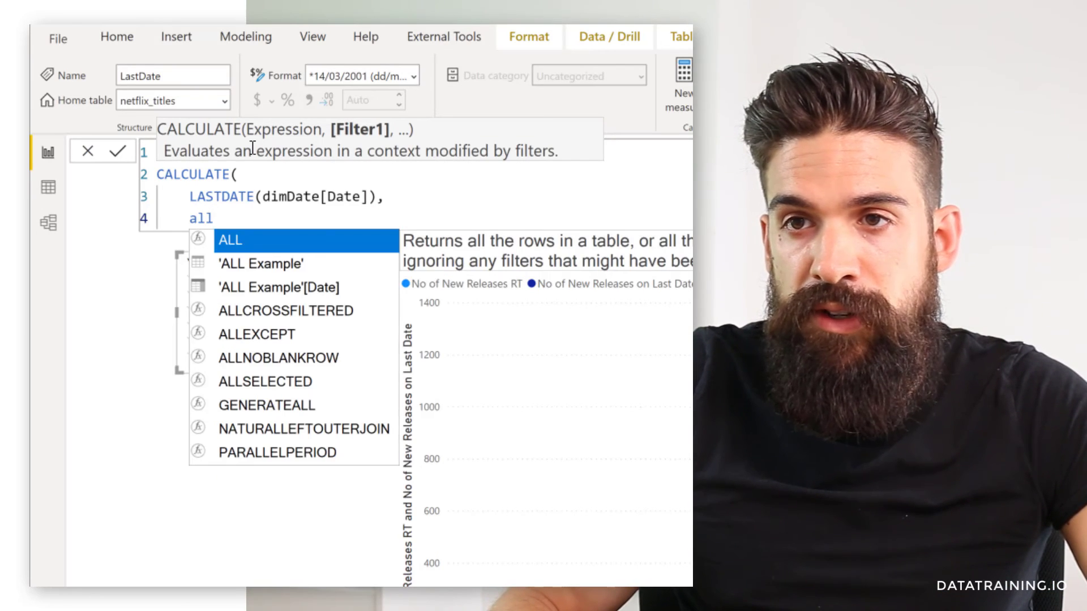
{"action": "type", "text": "se"}
{"action": "key", "text": "Tab"}
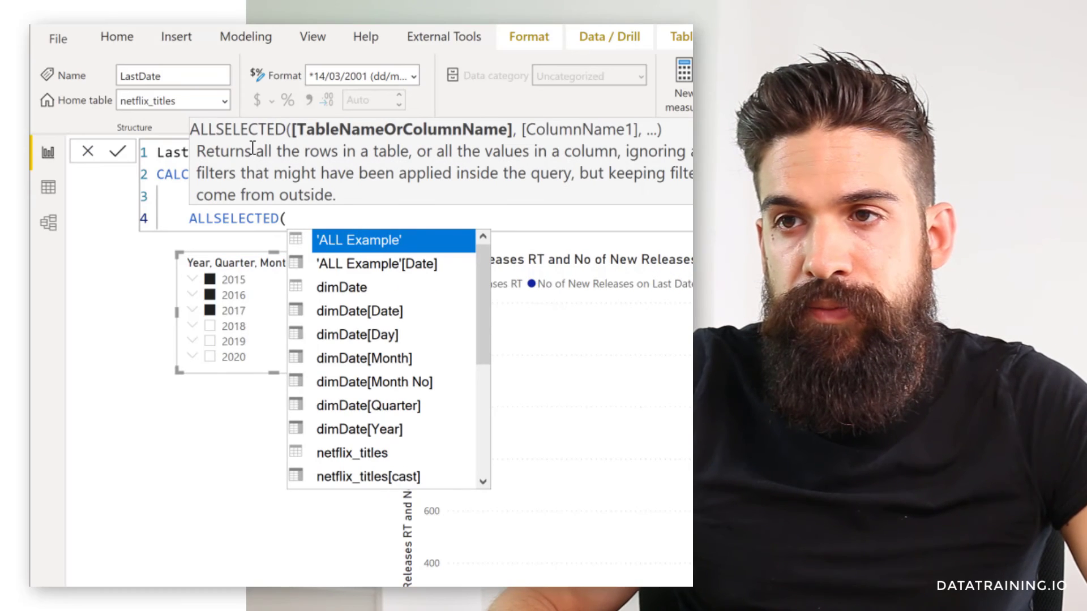
{"action": "type", "text": "dim"}
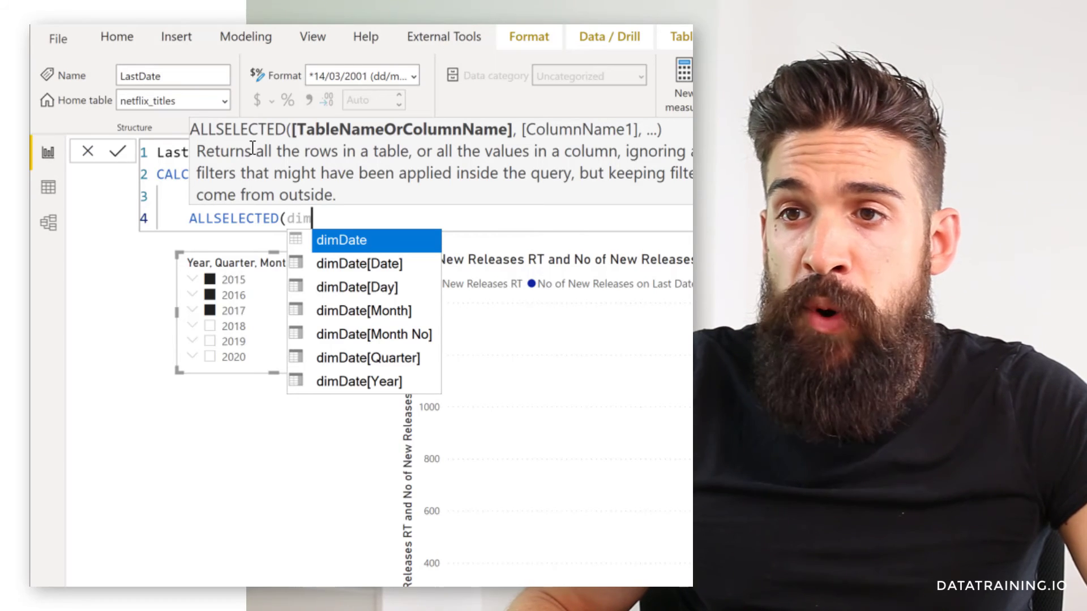
{"action": "key", "text": "Down"}
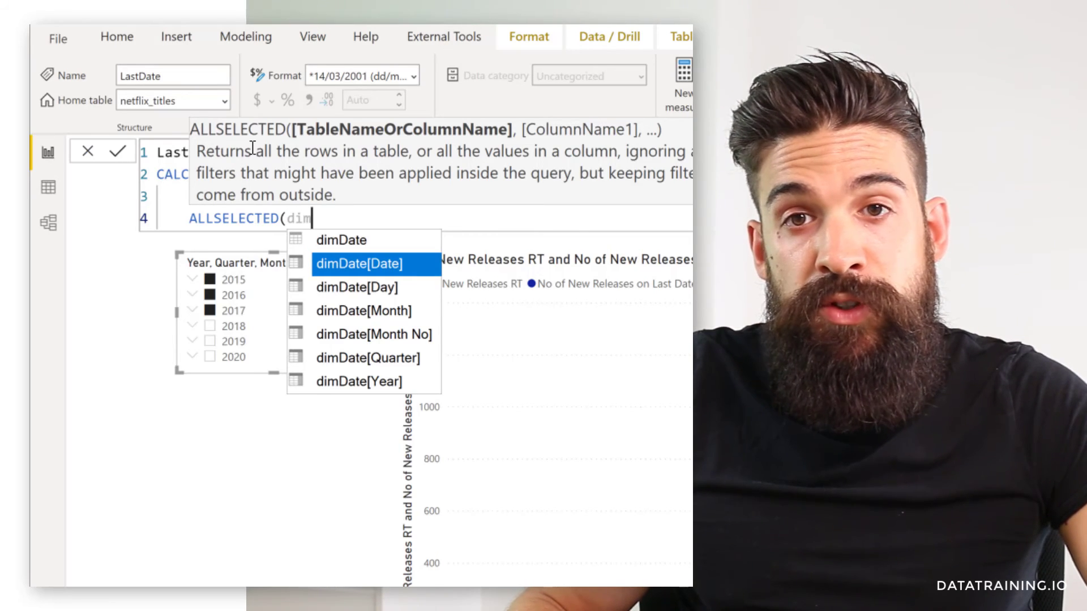
{"action": "key", "text": "Up"}
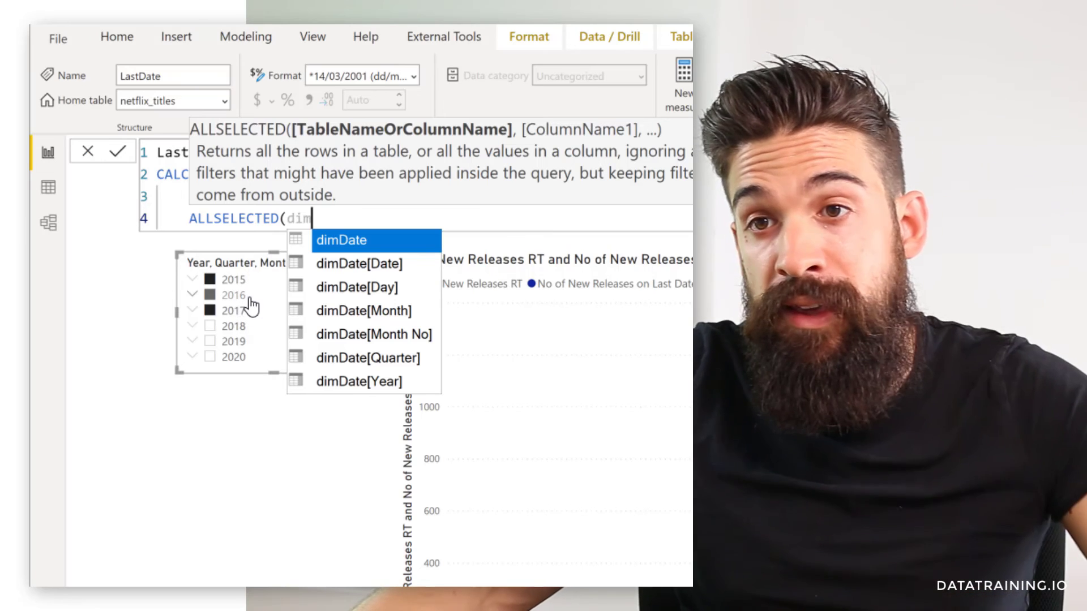
{"action": "key", "text": "Tab"}
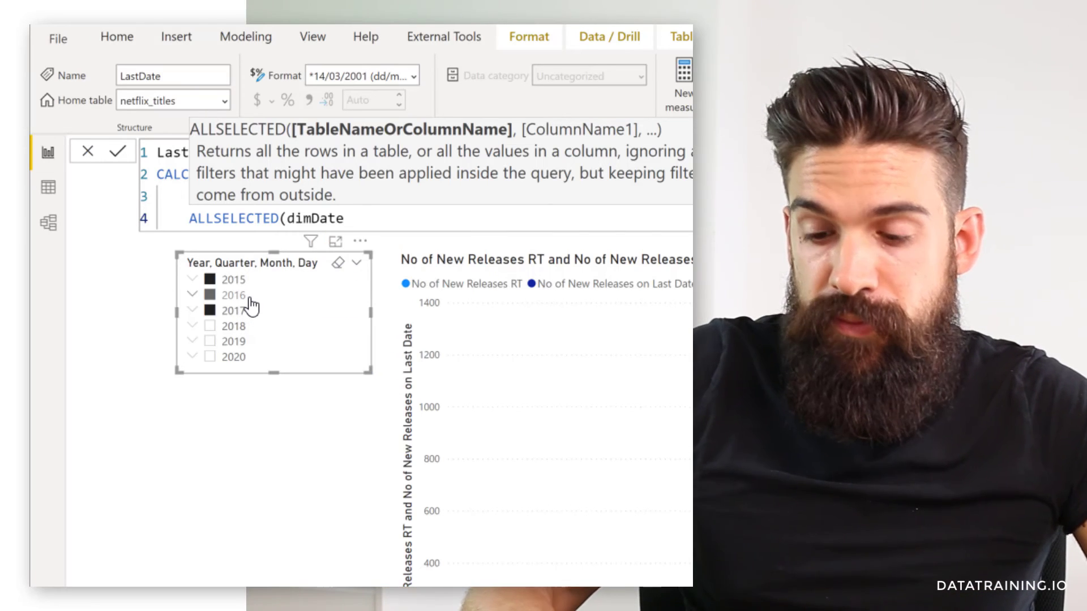
{"action": "type", "text": ")"}
{"action": "key", "text": "Return"}
{"action": "key", "text": "BackSpace"}
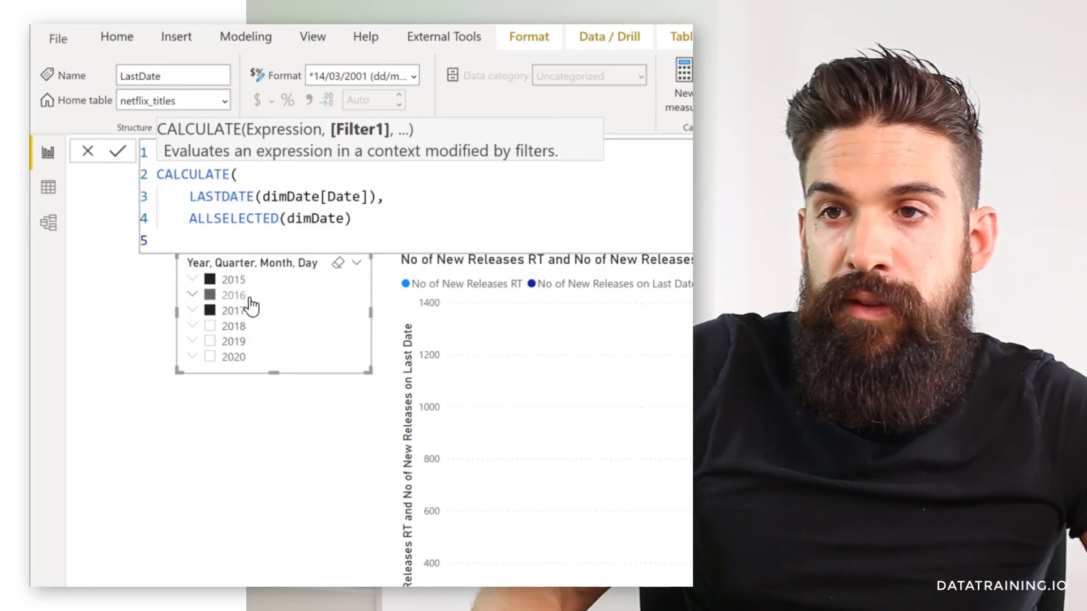
{"action": "type", "text": ")"}
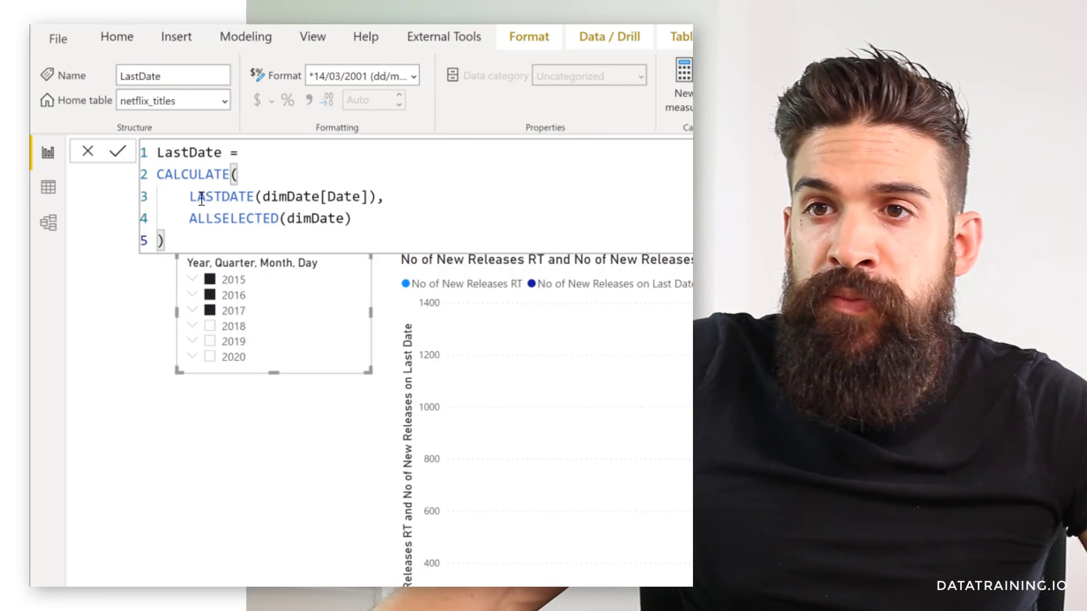
Review the LASTDATE expression and the ALLSELECTED(dimDate) filter, and commit the LastDate measure.
{"action": "left_click_drag", "start_coordinate": [191, 198], "coordinate": [385, 200]}
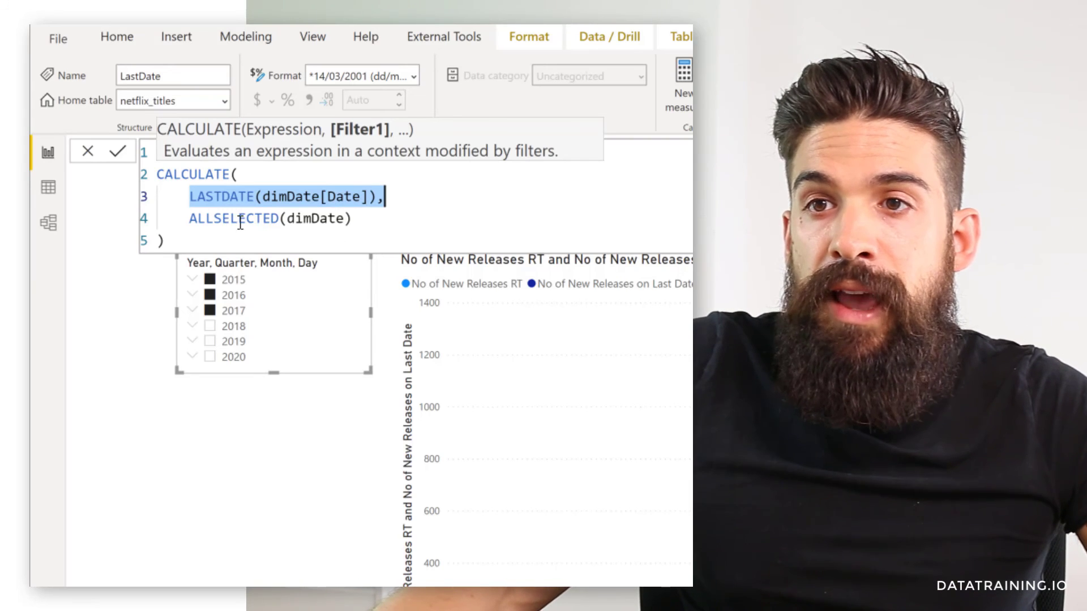
{"action": "left_click_drag", "start_coordinate": [371, 217], "coordinate": [198, 225]}
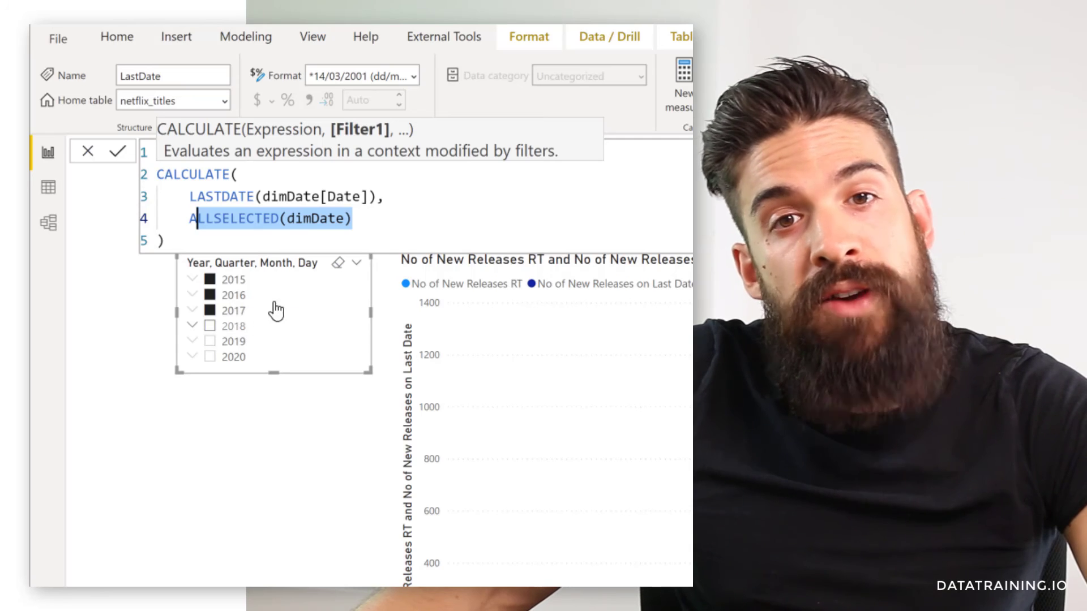
{"action": "left_click", "coordinate": [363, 219]}
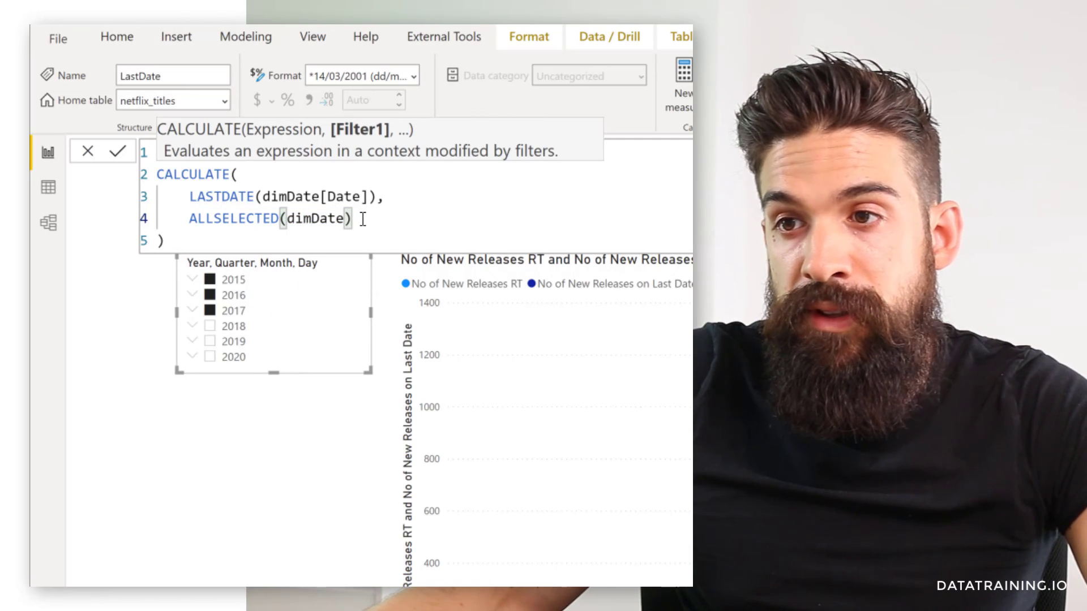
{"action": "type", "text": ")"}
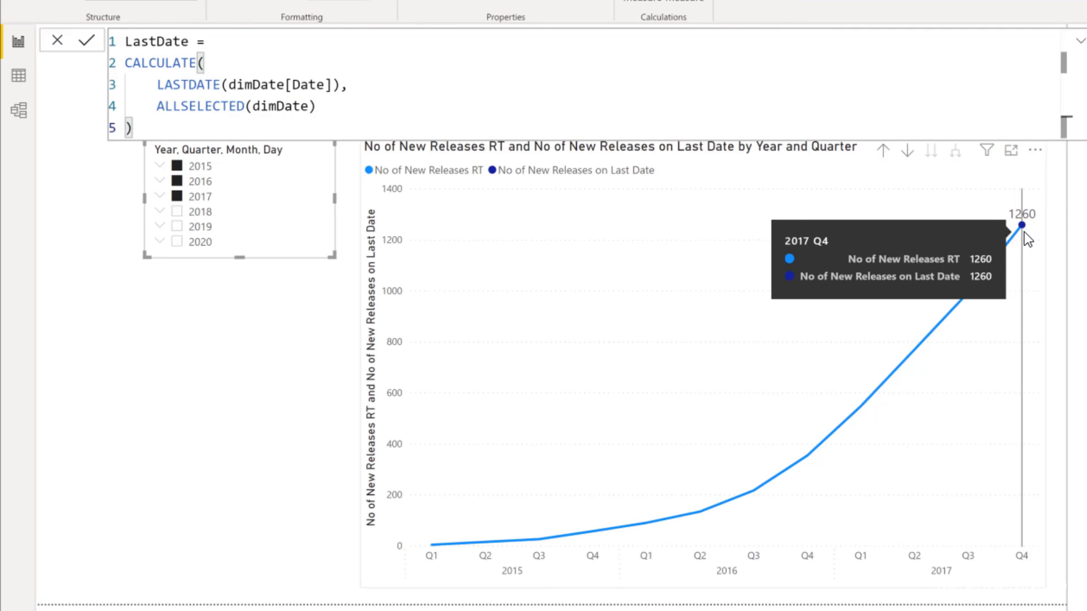
Copy the whole CALCULATE expression from the LastDate measure and open the No of New Releases on Last Date formula.
{"action": "left_click_drag", "start_coordinate": [165, 128], "coordinate": [89, 59]}
{"action": "key", "text": "ctrl+c"}
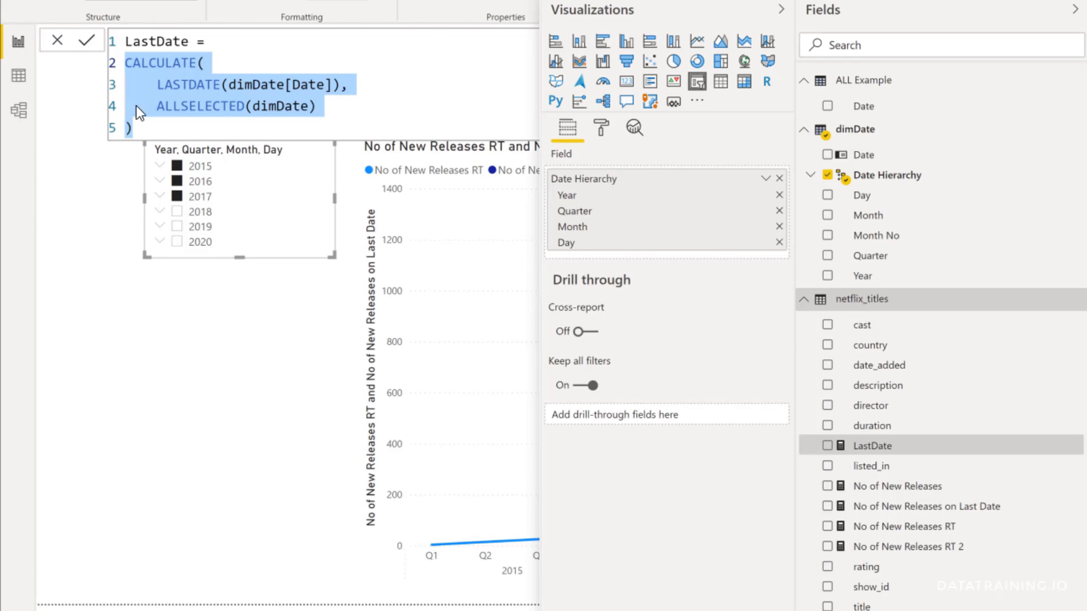
{"action": "left_click", "coordinate": [913, 508]}
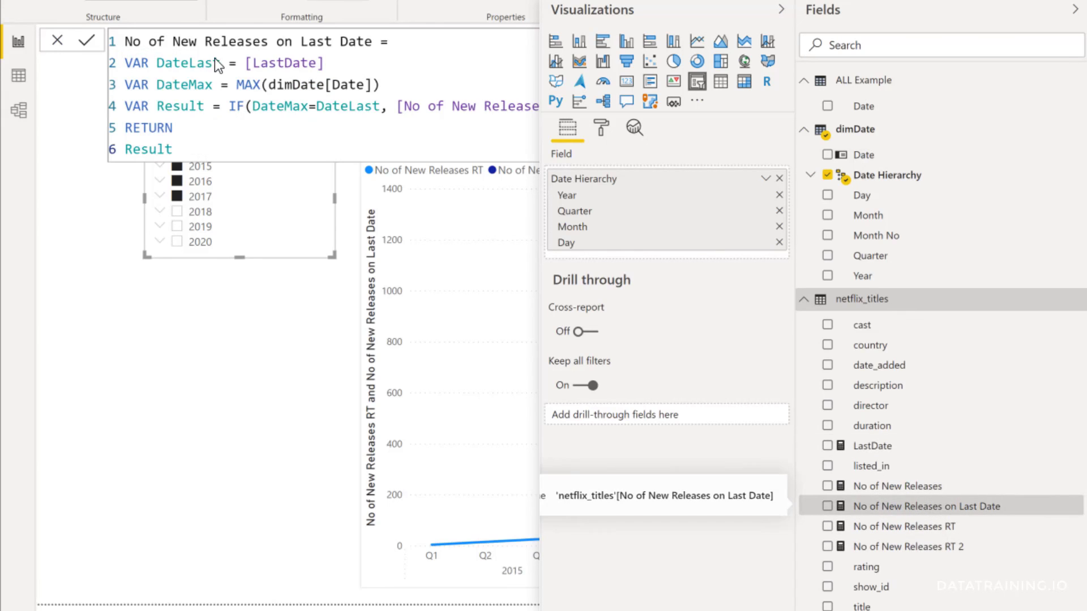
Replace [LastDate] in the DateLast variable with the copied CALCULATE expression, placed on a new line.
{"action": "left_click", "coordinate": [292, 64]}
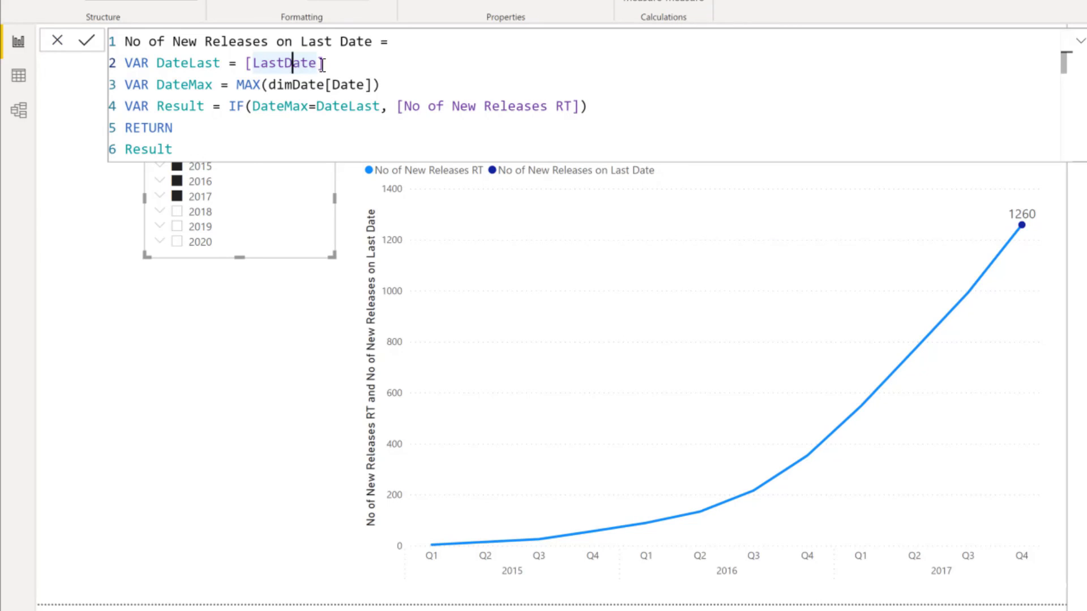
{"action": "left_click_drag", "start_coordinate": [324, 66], "coordinate": [251, 74]}
{"action": "key", "text": "BackSpace"}
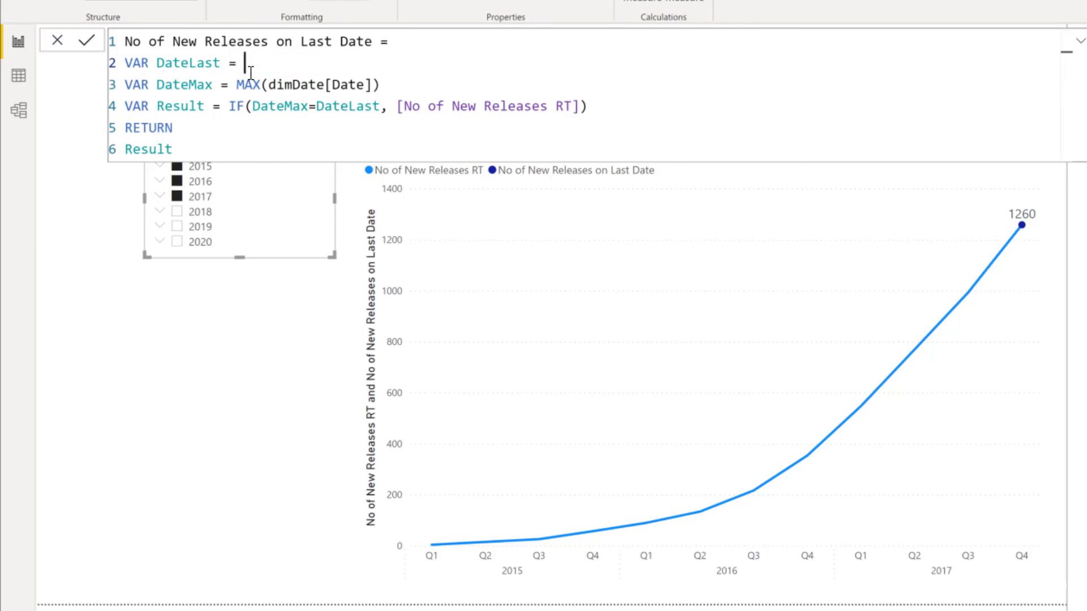
{"action": "key", "text": "Return"}
{"action": "key", "text": "ctrl+v"}
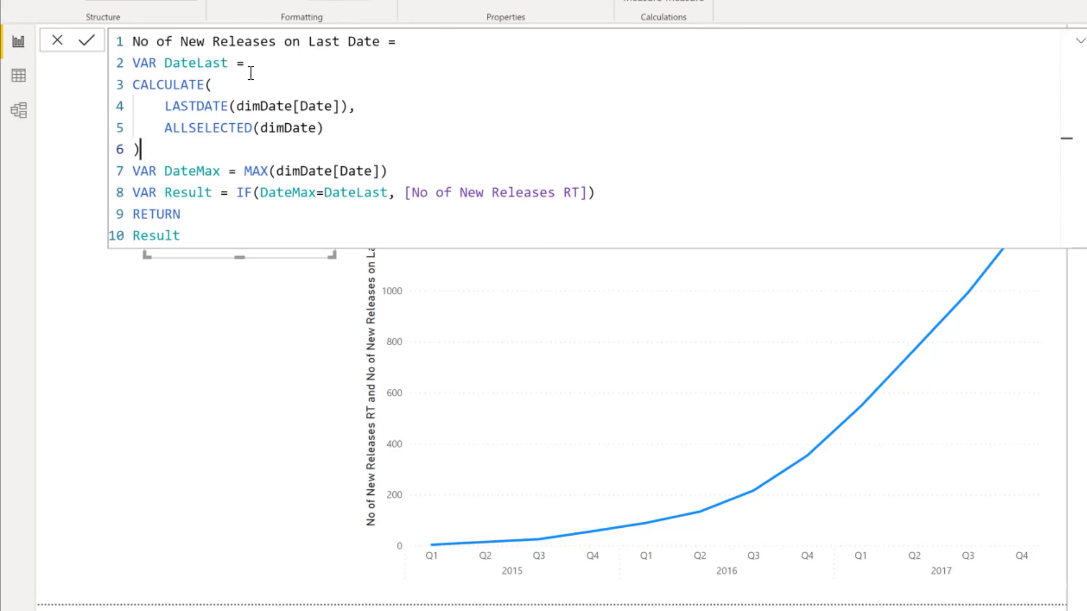
Indent the pasted CALCULATE block beneath VAR DateLast and commit the No of New Releases on Last Date measure.
{"action": "left_click_drag", "start_coordinate": [181, 156], "coordinate": [128, 86]}
{"action": "key", "text": "Tab"}
{"action": "left_click", "coordinate": [205, 149]}
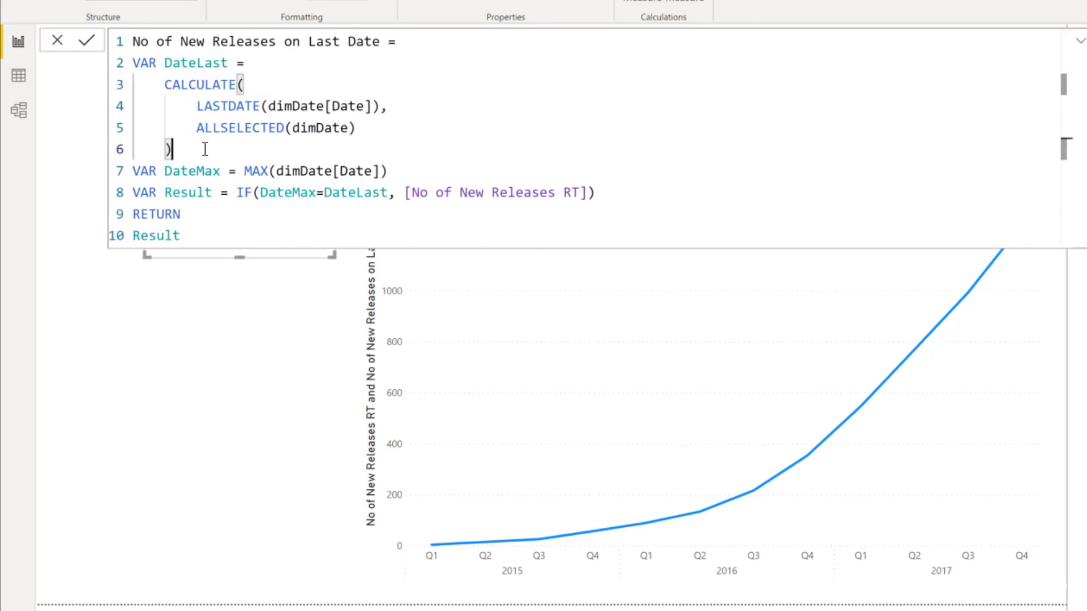
{"action": "key", "text": "Return"}
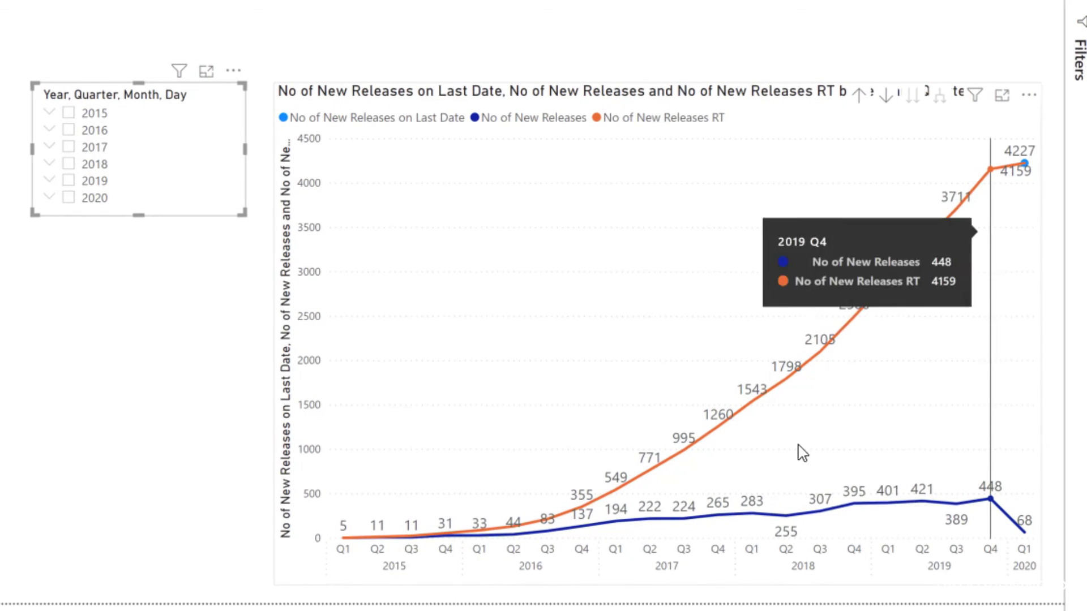
Filter the three-measure line chart to 2017, 2018 and 2019 with the year slicer, checking its last point.
{"action": "left_click", "coordinate": [69, 148]}
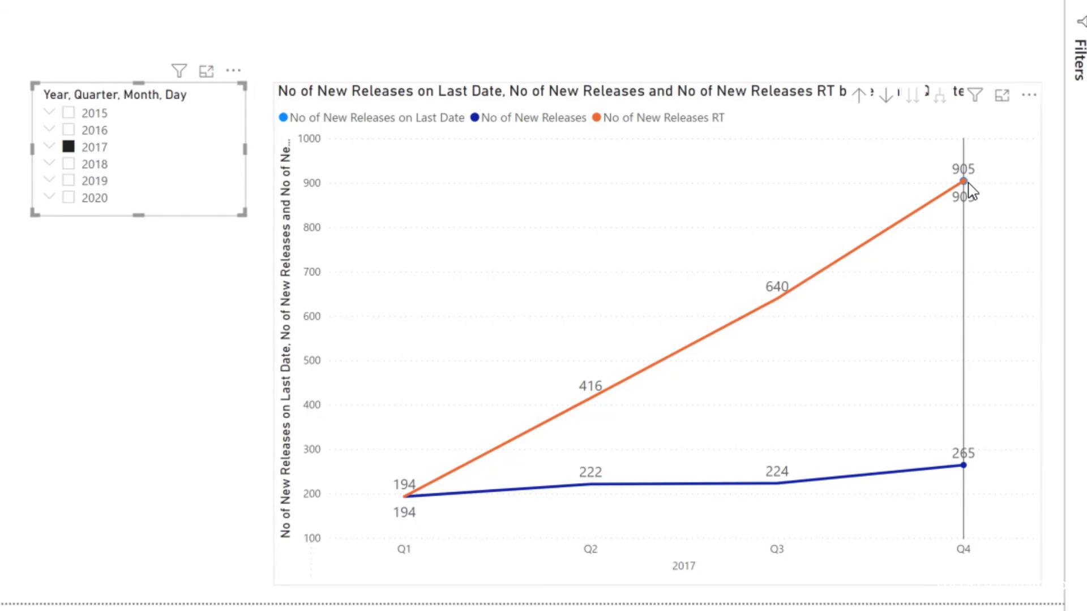
{"action": "left_click", "coordinate": [67, 164], "text": "ctrl"}
{"action": "left_click", "coordinate": [68, 181], "text": "ctrl"}
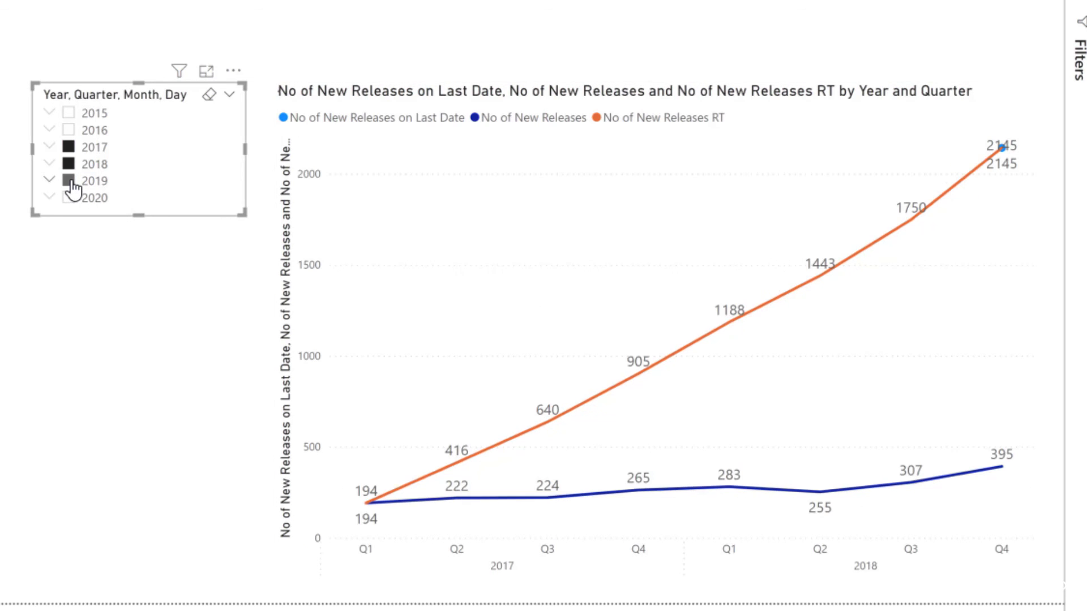